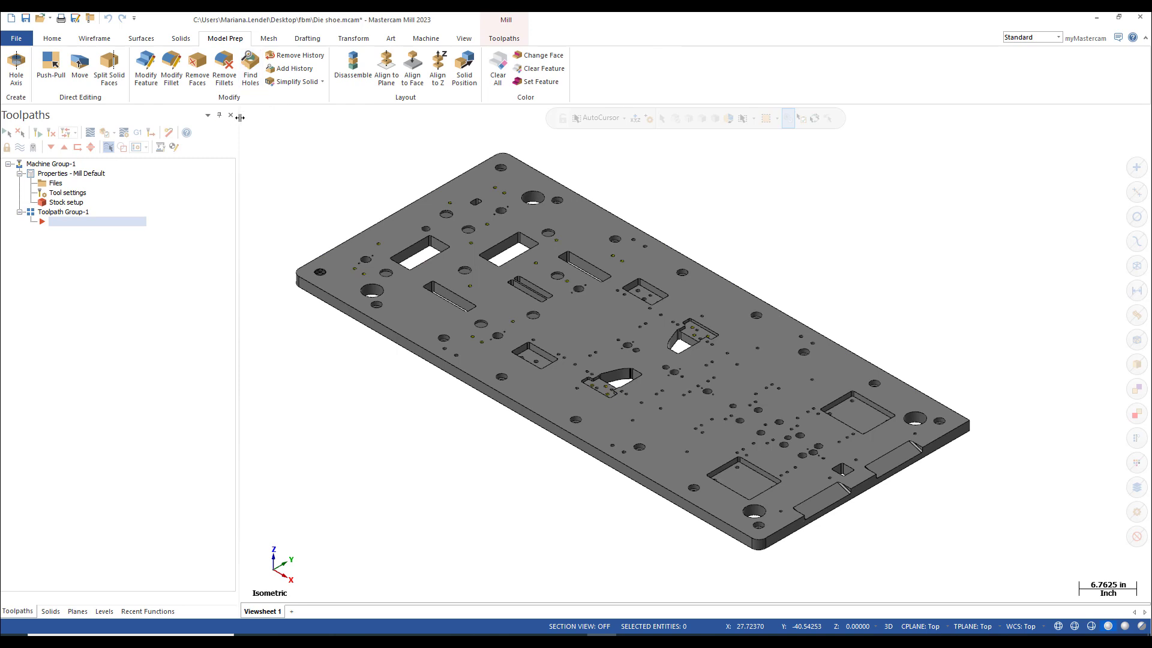
Examine the hole features in the die shoe's solid history and return to the toolpath operations list.
{"action": "left_click", "coordinate": [251, 64]}
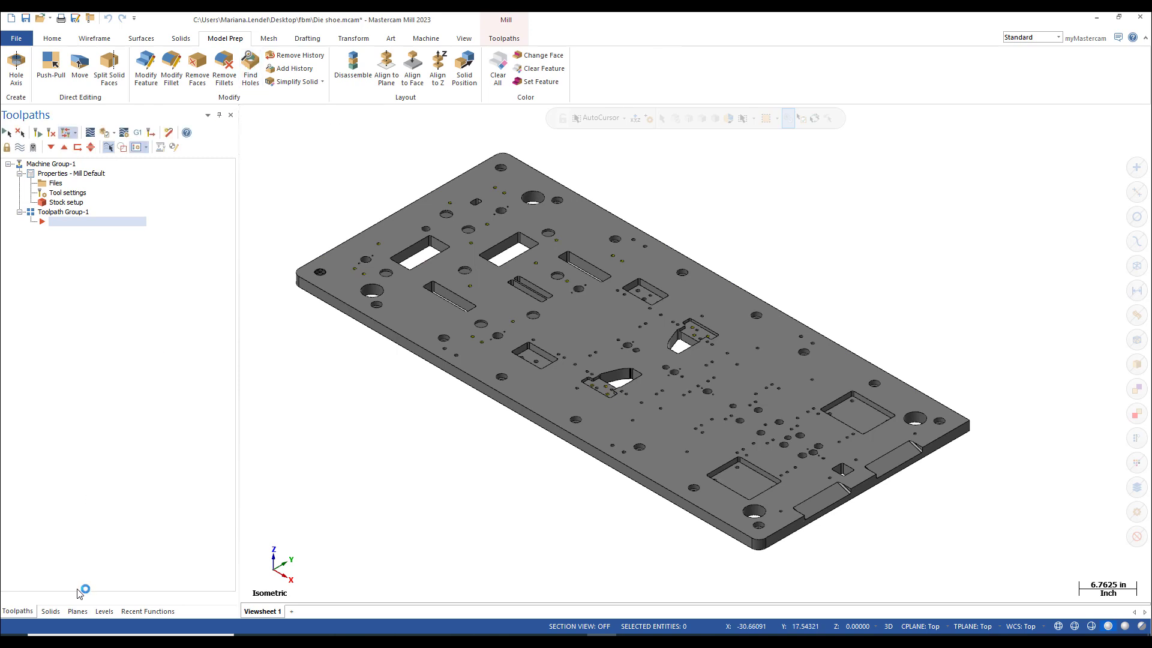
{"action": "left_click", "coordinate": [54, 613]}
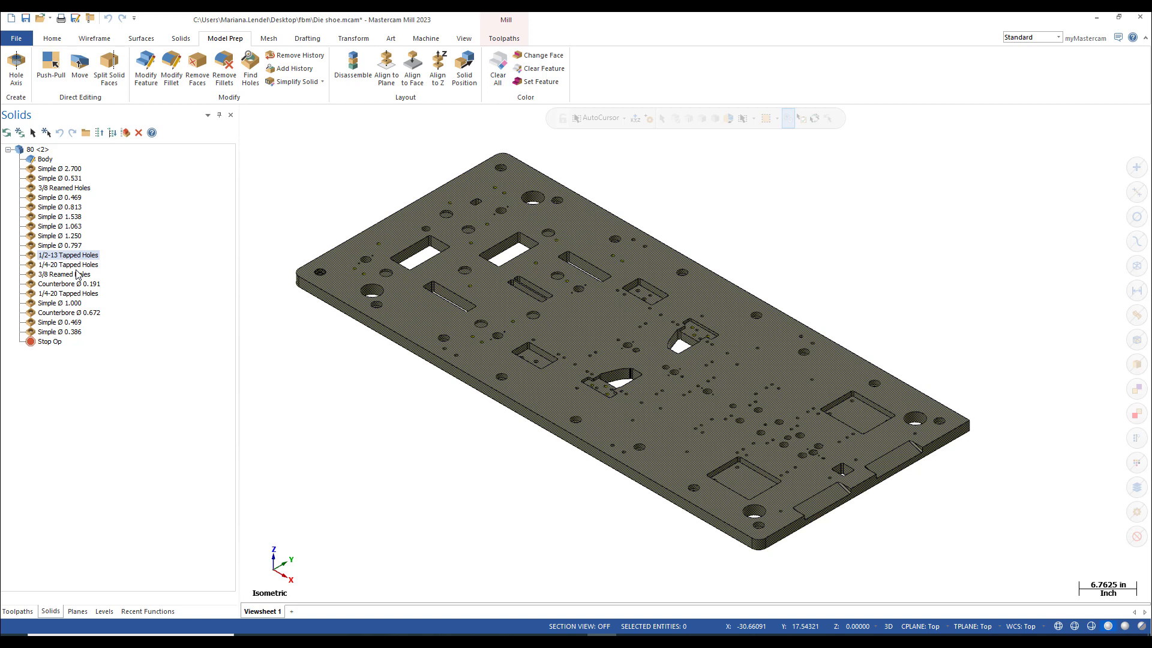
{"action": "left_click", "coordinate": [18, 610]}
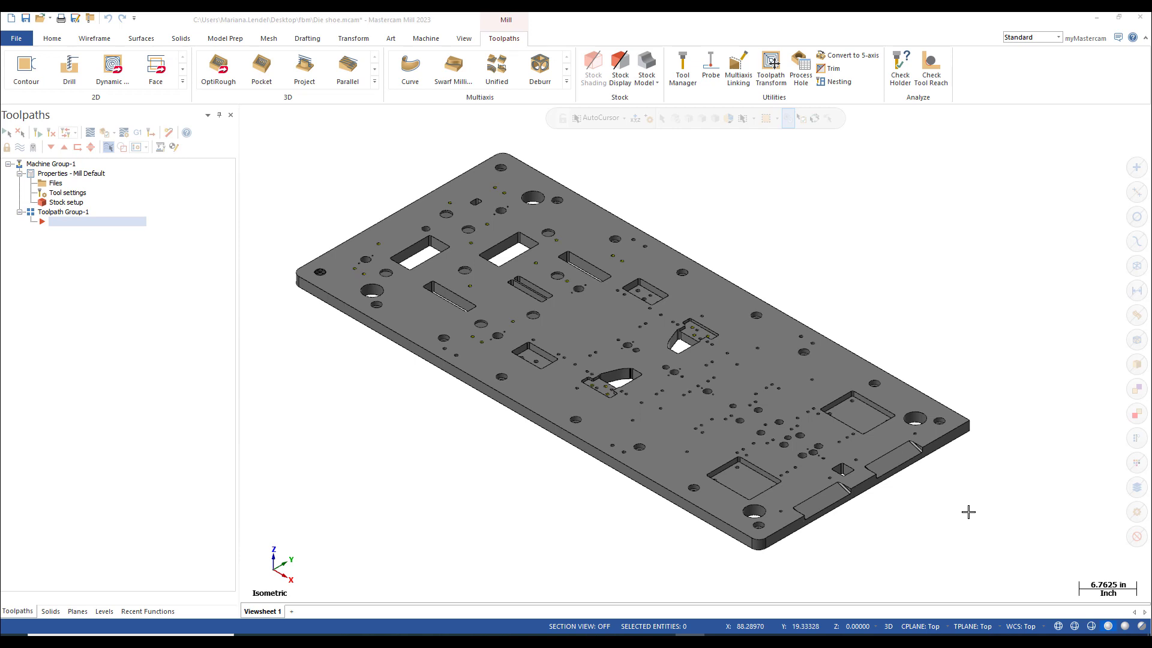
Review the machine group's tools and inspect the 6" face mill's geometry and its feed and speed properties.
{"action": "left_click", "coordinate": [688, 74]}
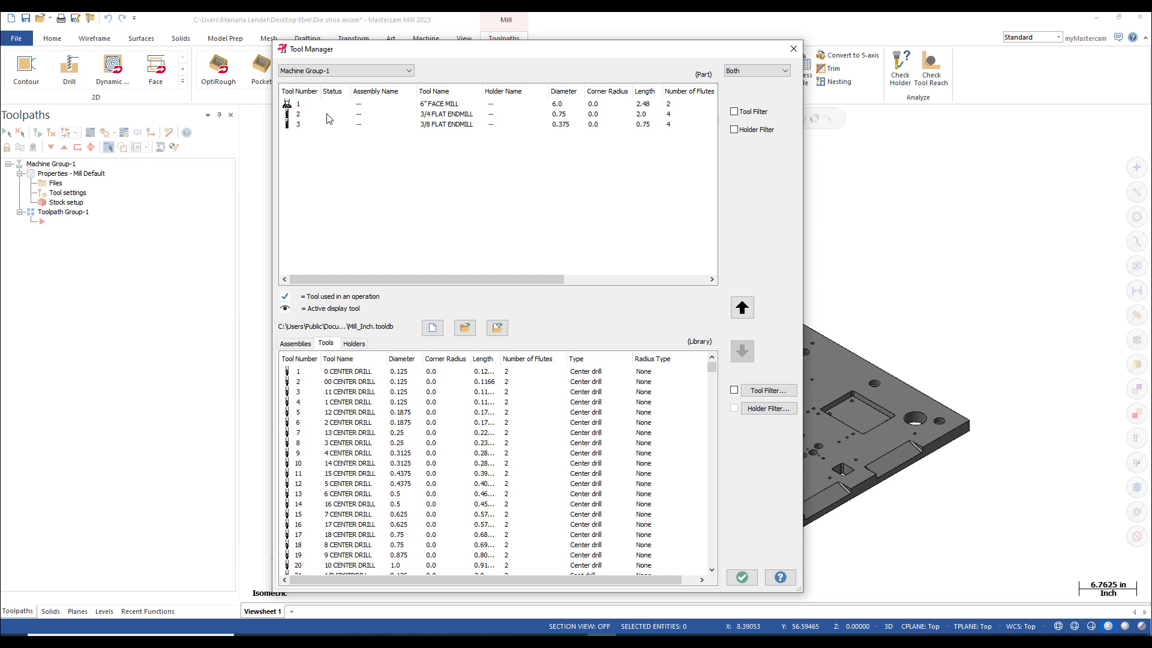
{"action": "right_click", "coordinate": [439, 107]}
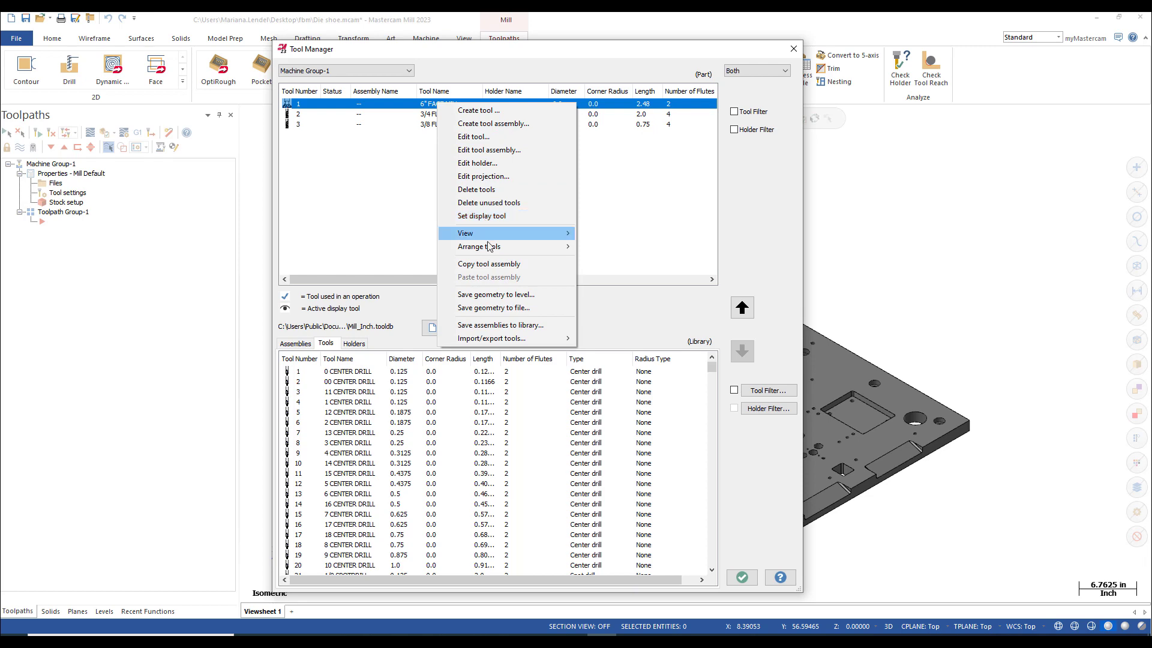
{"action": "left_click", "coordinate": [474, 137]}
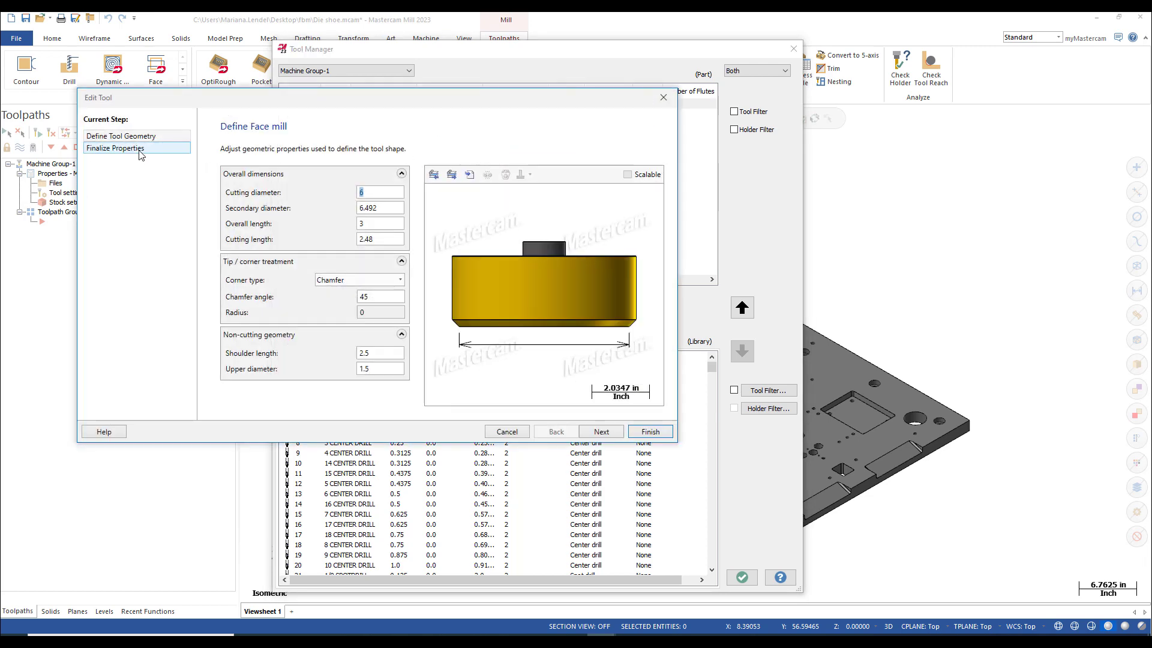
{"action": "left_click", "coordinate": [141, 150]}
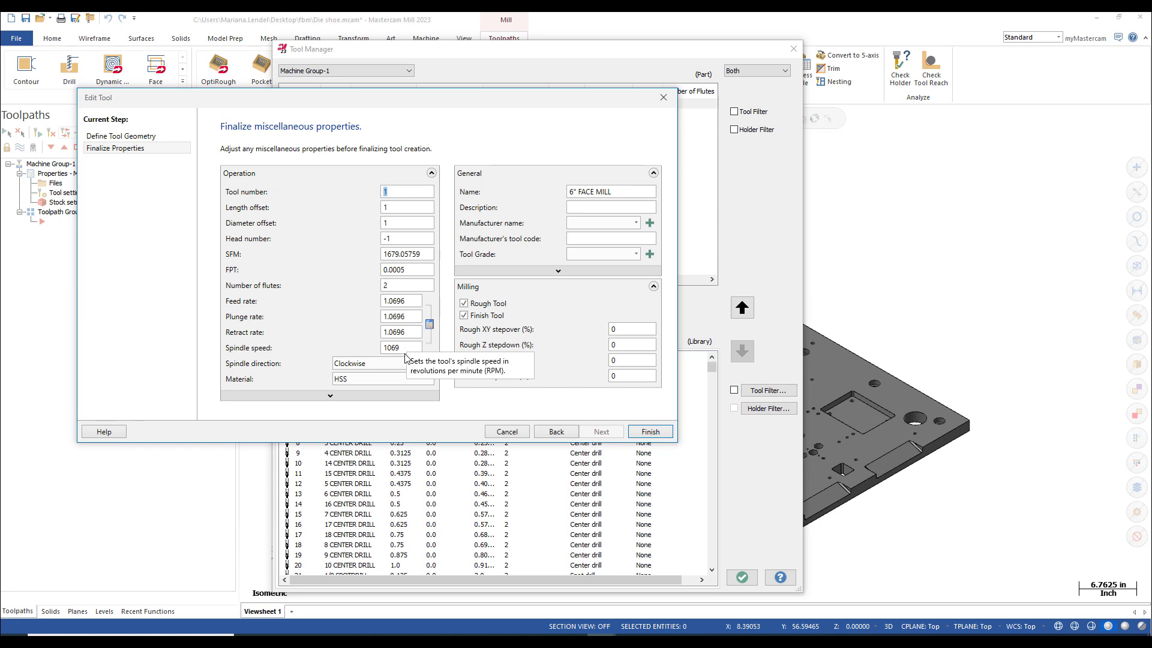
{"action": "left_click", "coordinate": [651, 433]}
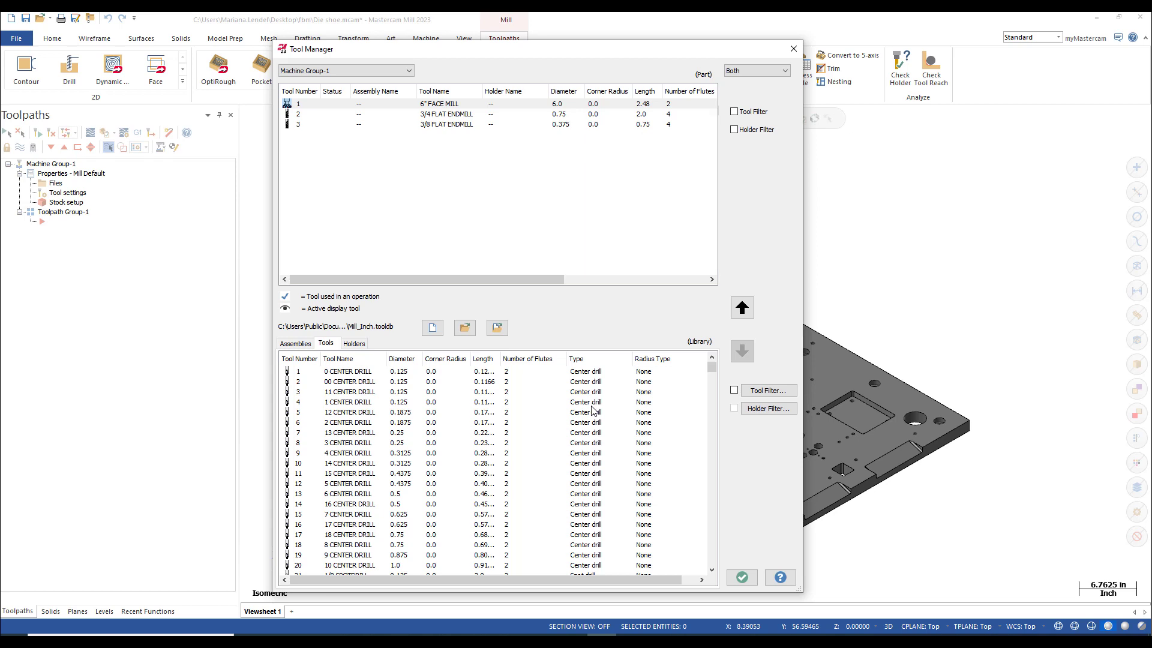
{"action": "left_click", "coordinate": [742, 578]}
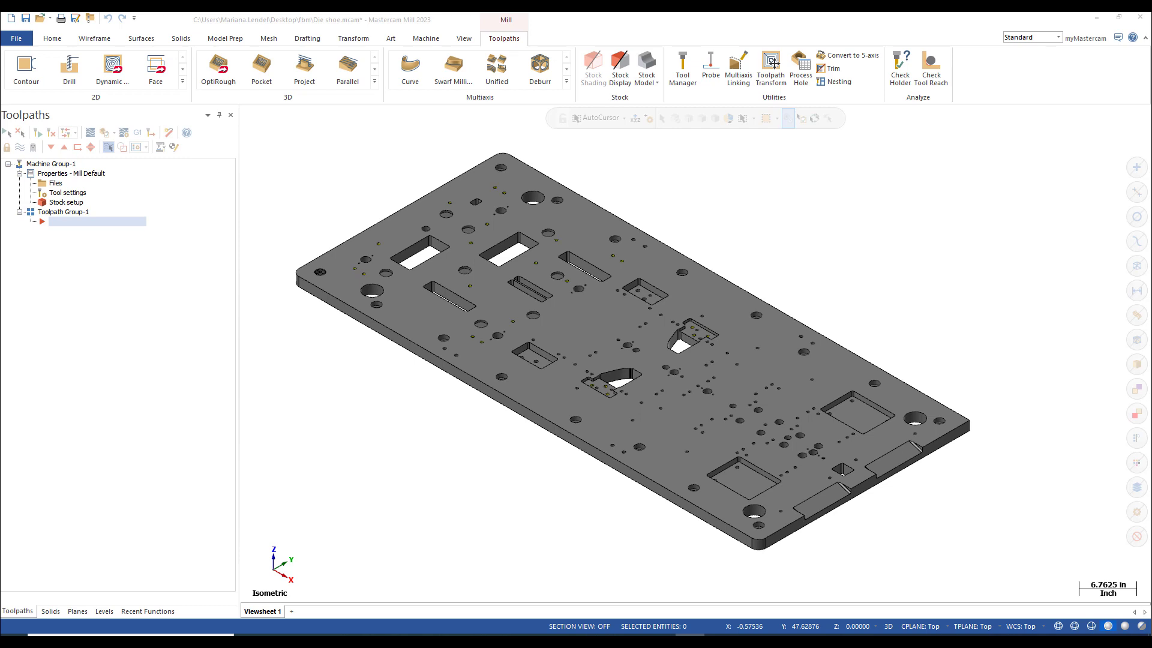
Define the stock as a rectangular bounding box around all shown entities, with its origin at bottom centre and a Z size of 1.59997.
{"action": "left_click", "coordinate": [71, 206]}
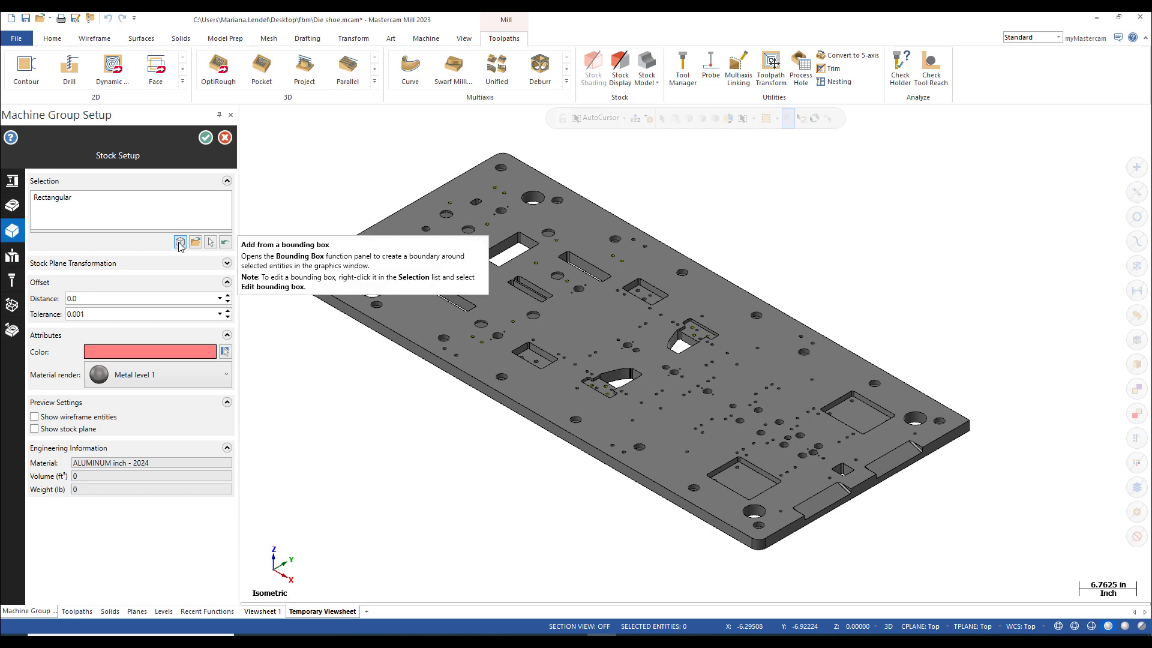
{"action": "left_click", "coordinate": [180, 242]}
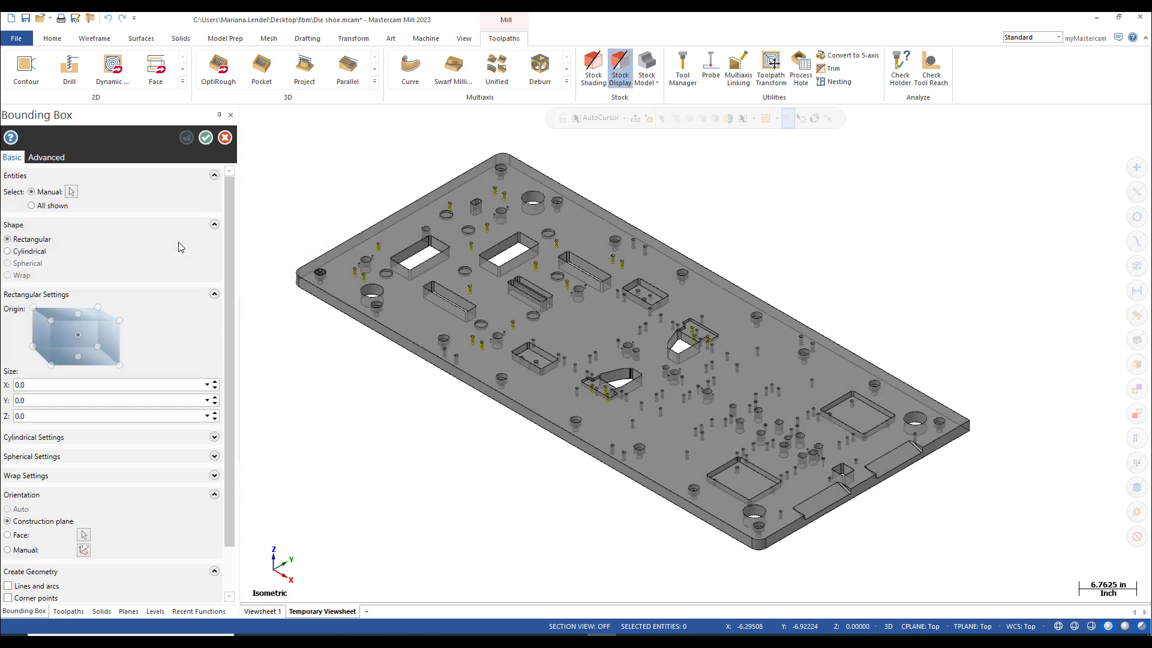
{"action": "left_click", "coordinate": [37, 208]}
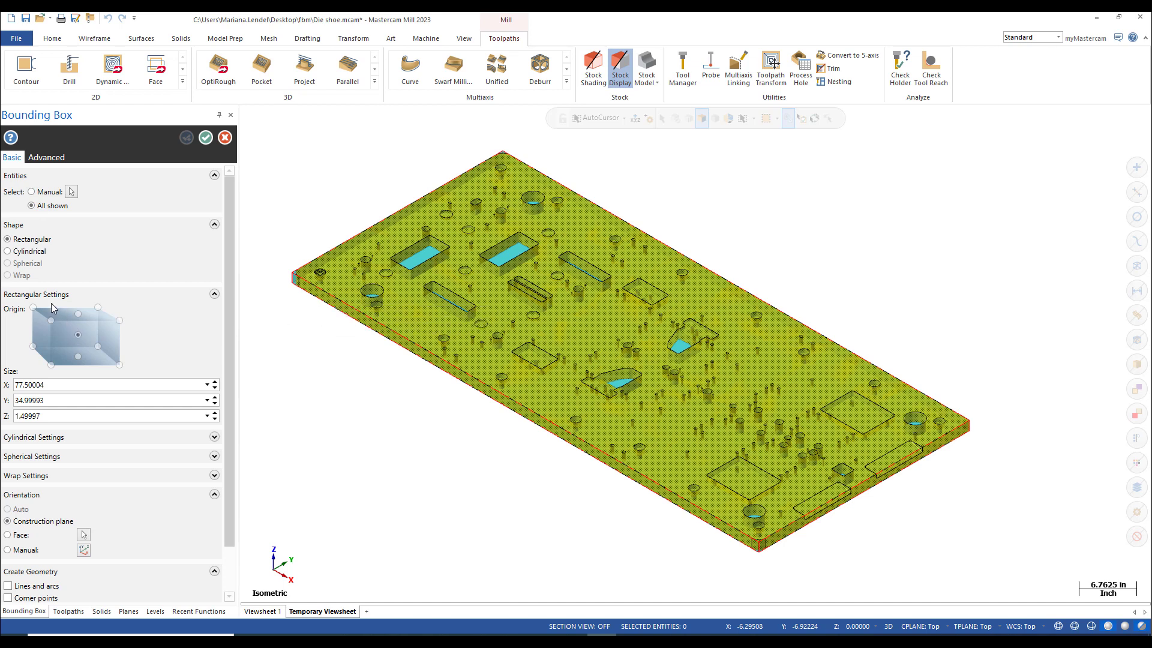
{"action": "left_click", "coordinate": [78, 357]}
{"action": "left_click", "coordinate": [215, 413]}
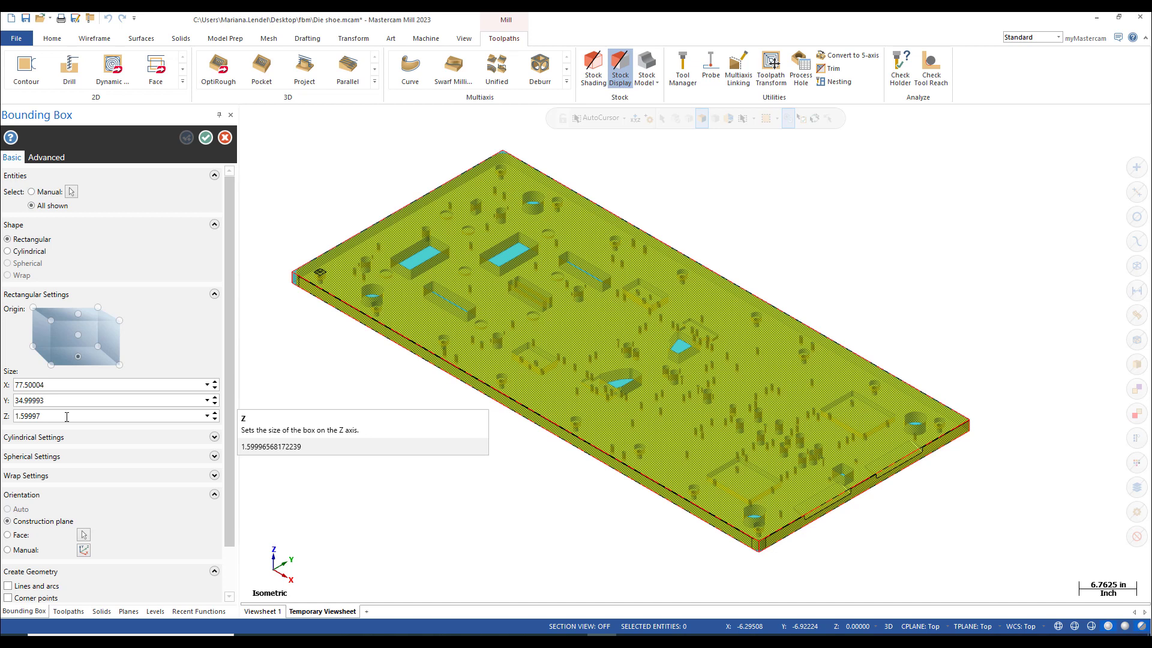
{"action": "left_click", "coordinate": [206, 137]}
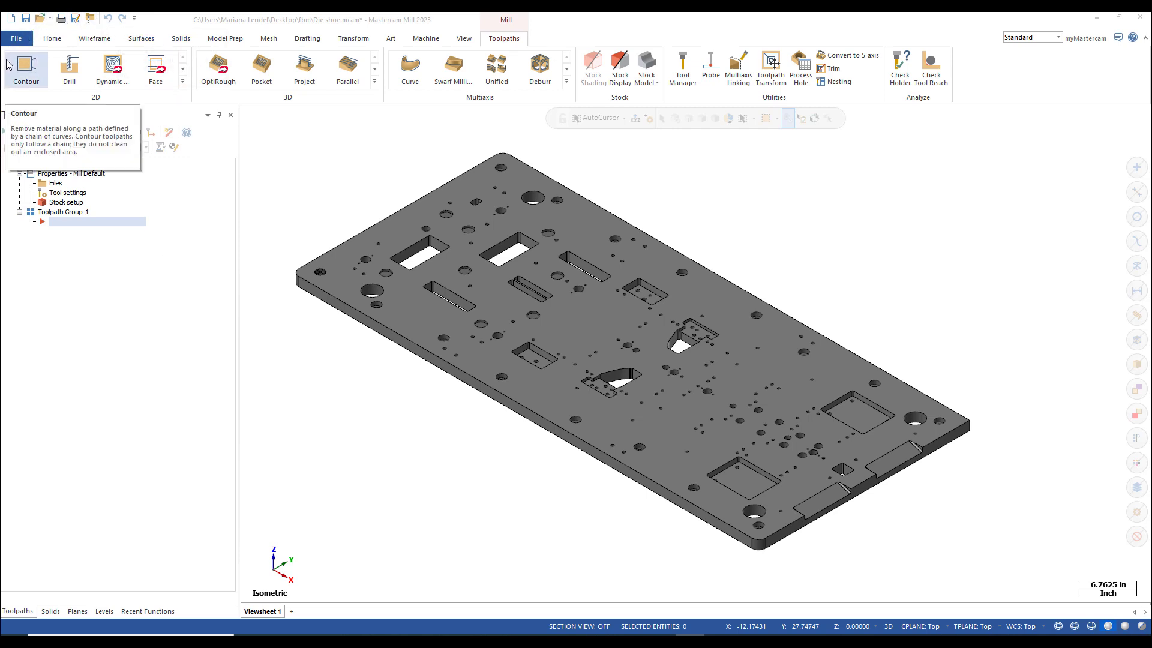
Start an FBM Mill toolpath with automatic initial feature detection, using only tools in the part file, without the tool library or tool creation.
{"action": "left_click", "coordinate": [183, 84]}
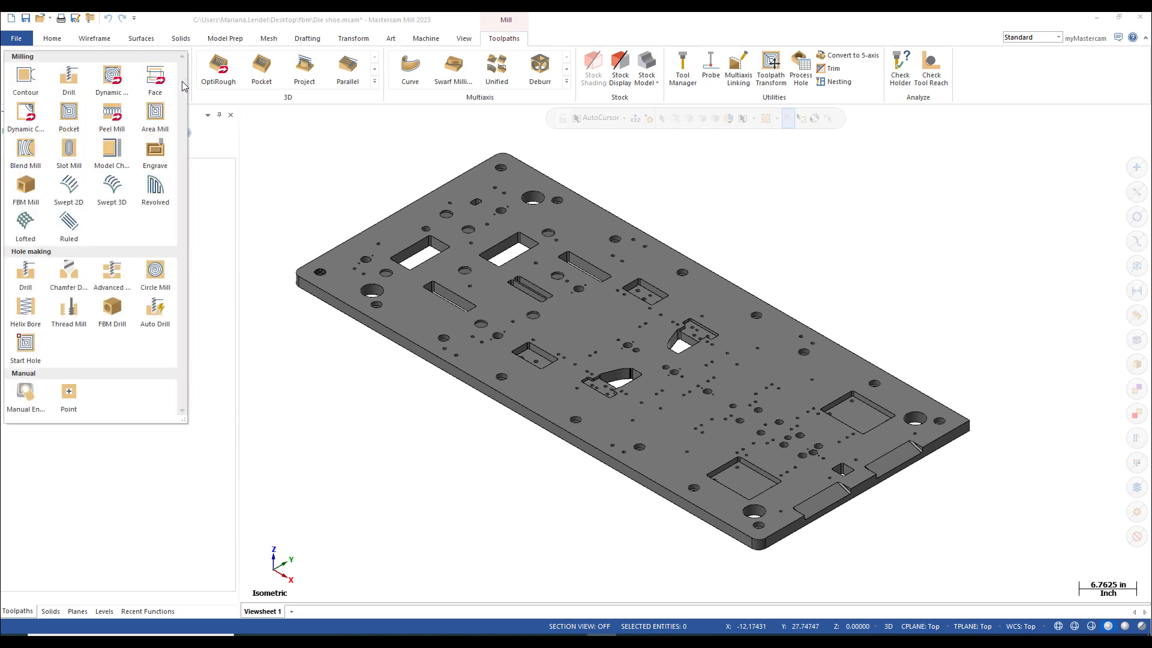
{"action": "left_click", "coordinate": [25, 200]}
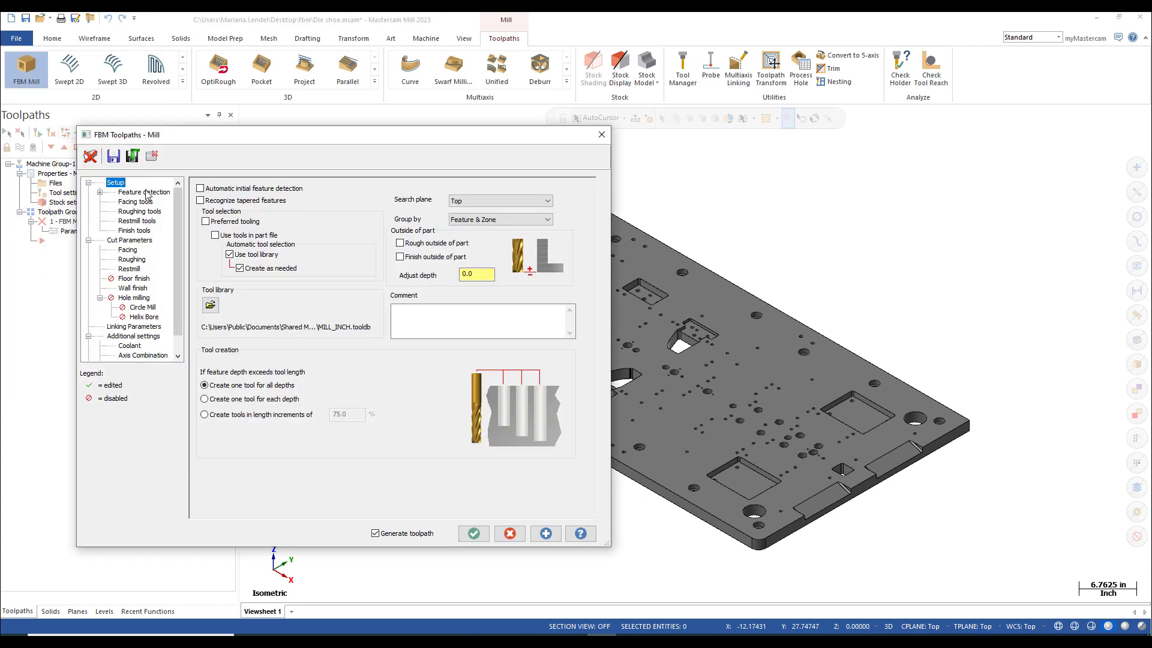
{"action": "left_click", "coordinate": [200, 189]}
{"action": "left_click", "coordinate": [215, 236]}
{"action": "left_click", "coordinate": [230, 255]}
{"action": "left_click", "coordinate": [240, 269]}
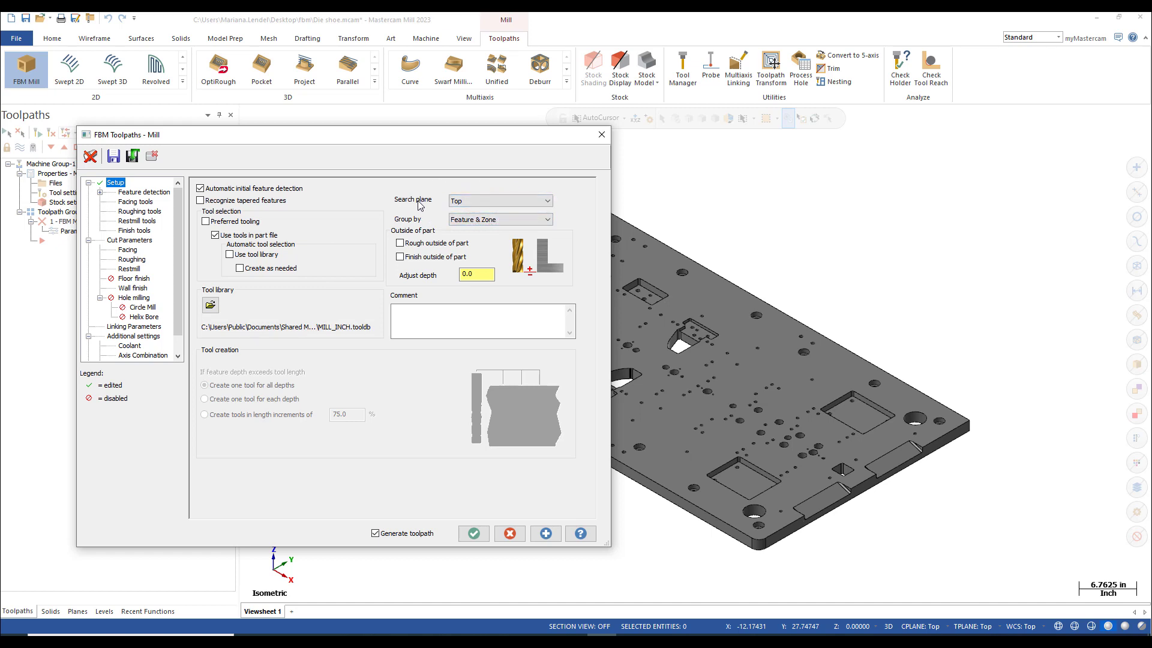
Enable finishing outside of the part with an adjust depth of -0.05.
{"action": "left_click", "coordinate": [400, 257]}
{"action": "double_click", "coordinate": [483, 276]}
{"action": "type", "text": "-.0"}
{"action": "key", "text": "Return"}
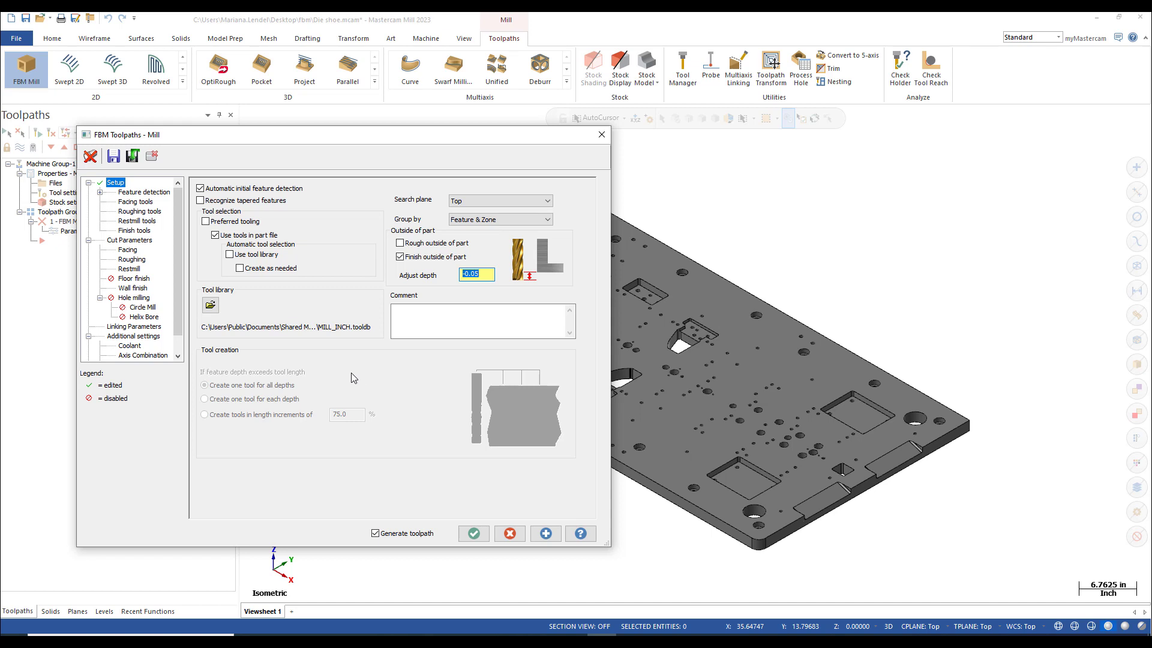
Set an additional break through of 0.05 for through features and assign round features to the hole milling cycle.
{"action": "left_click", "coordinate": [142, 193]}
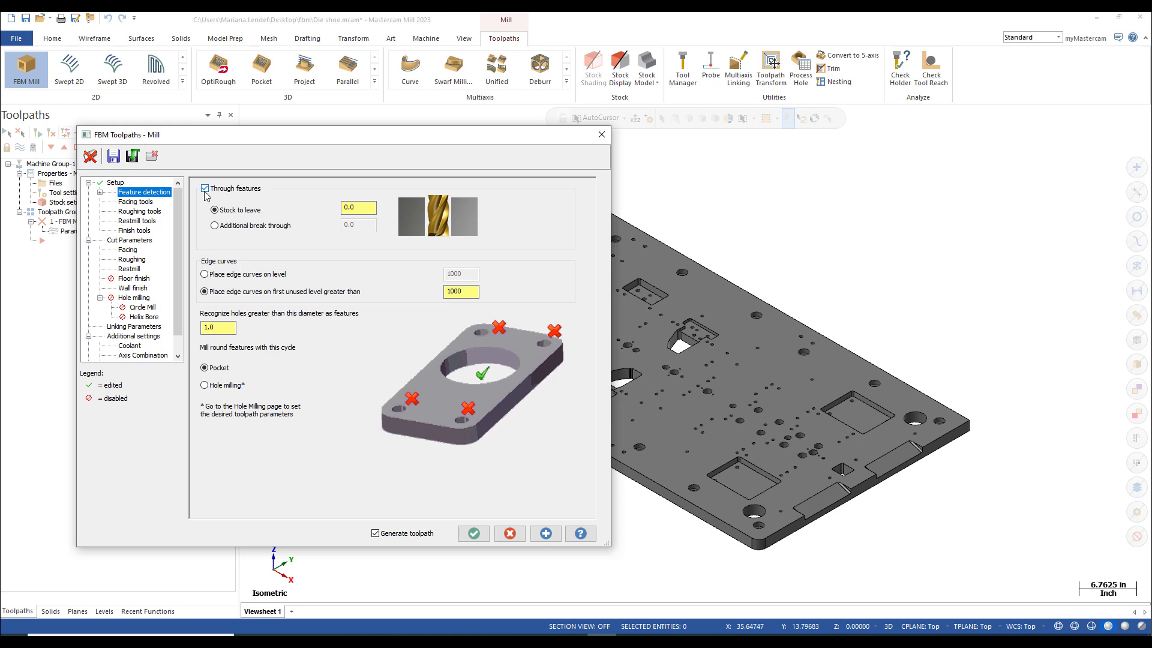
{"action": "left_click", "coordinate": [215, 226]}
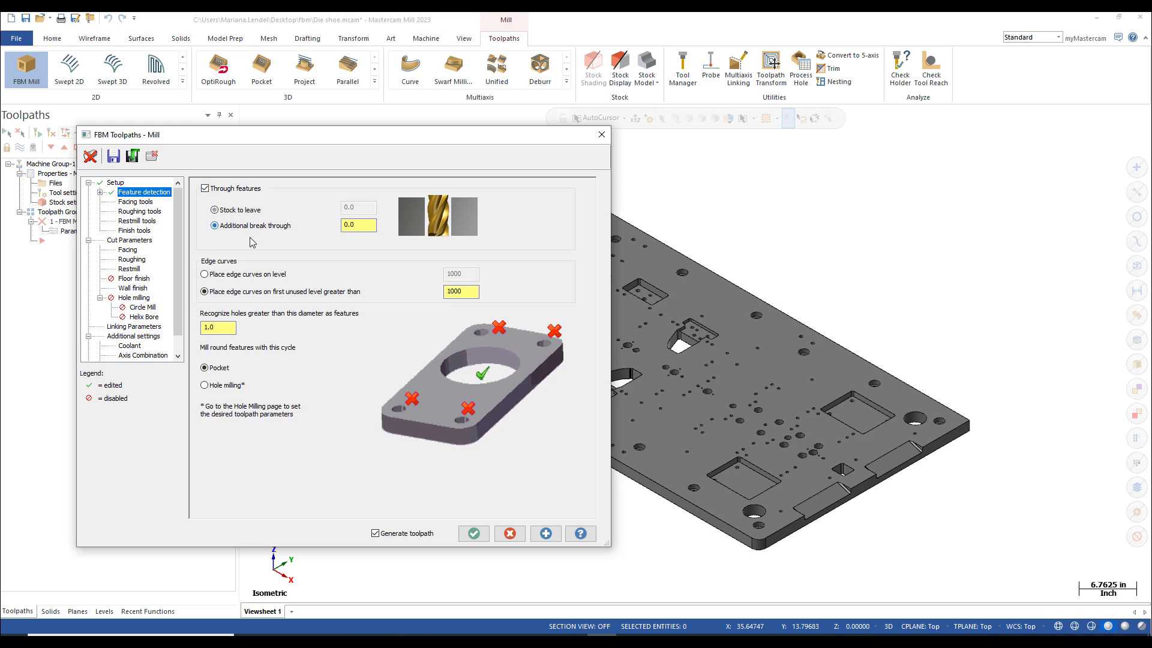
{"action": "left_click", "coordinate": [358, 225]}
{"action": "left_click", "coordinate": [205, 385]}
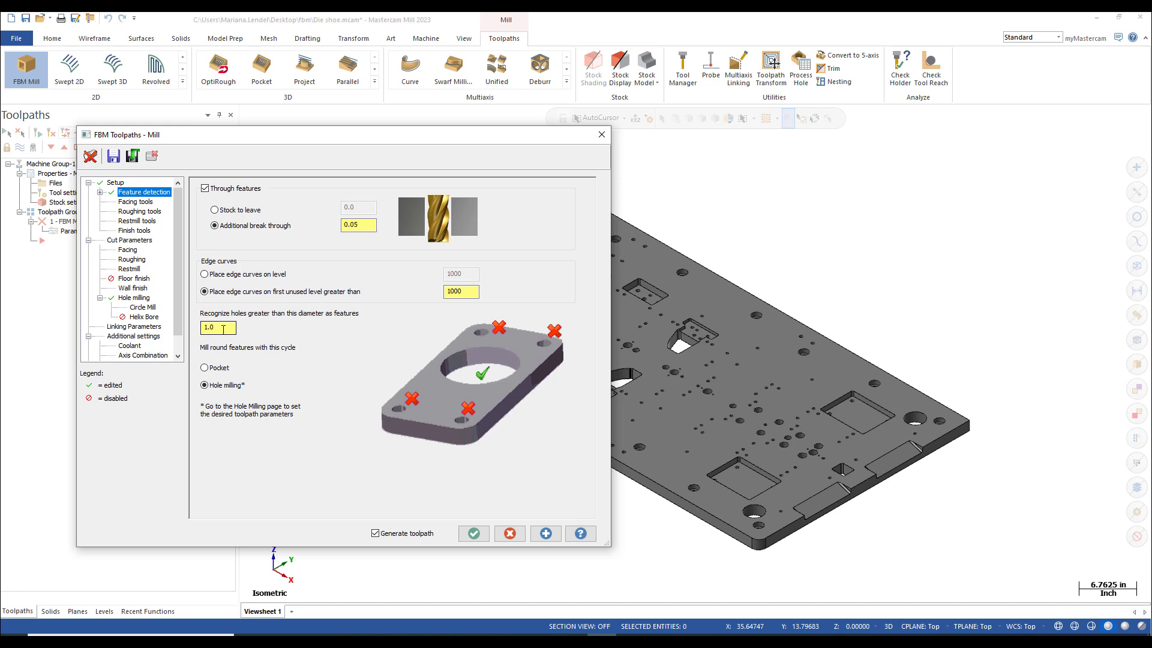
Add the 6" face mill from the part file as the preferred facing tool.
{"action": "left_click", "coordinate": [132, 203]}
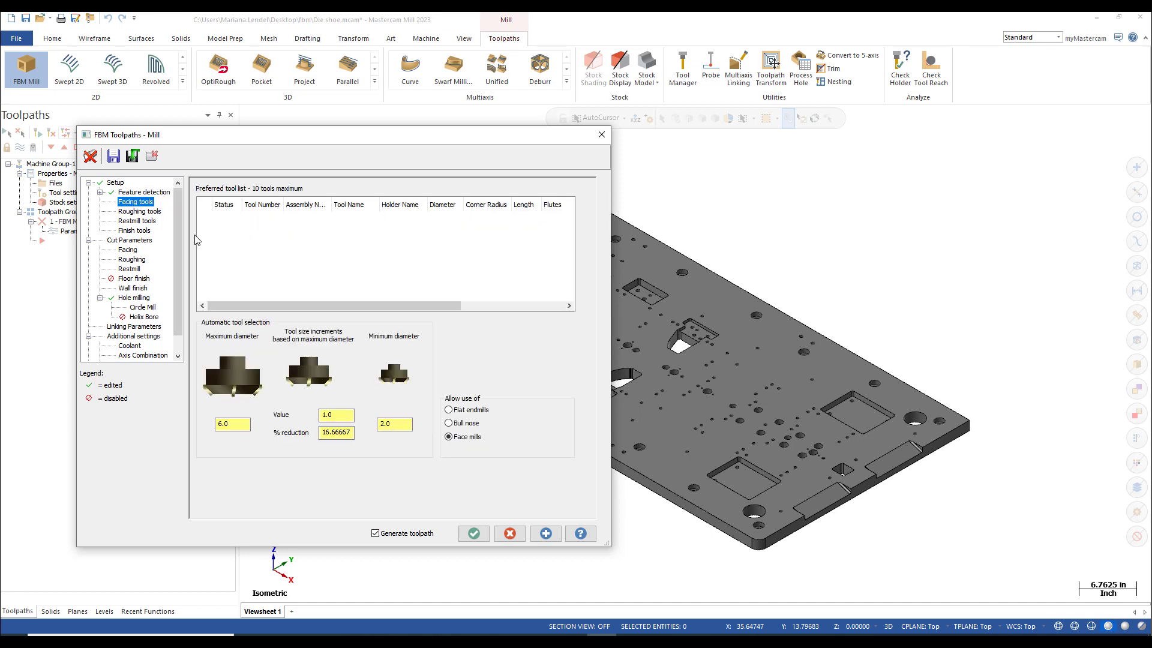
{"action": "right_click", "coordinate": [265, 241]}
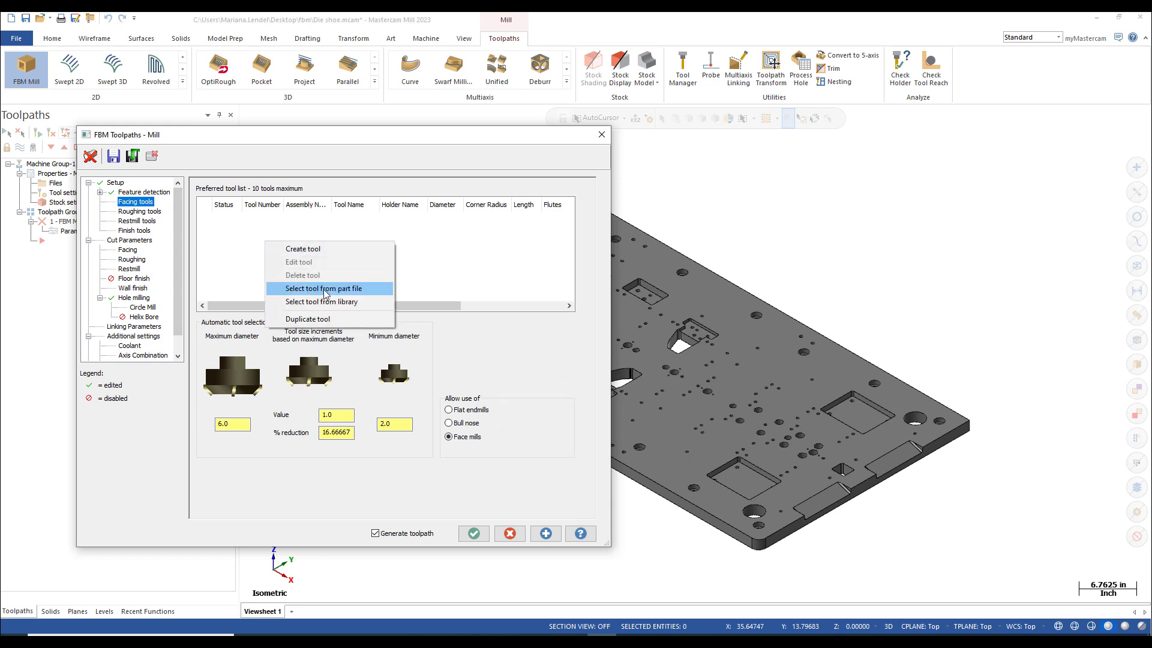
{"action": "left_click", "coordinate": [324, 289]}
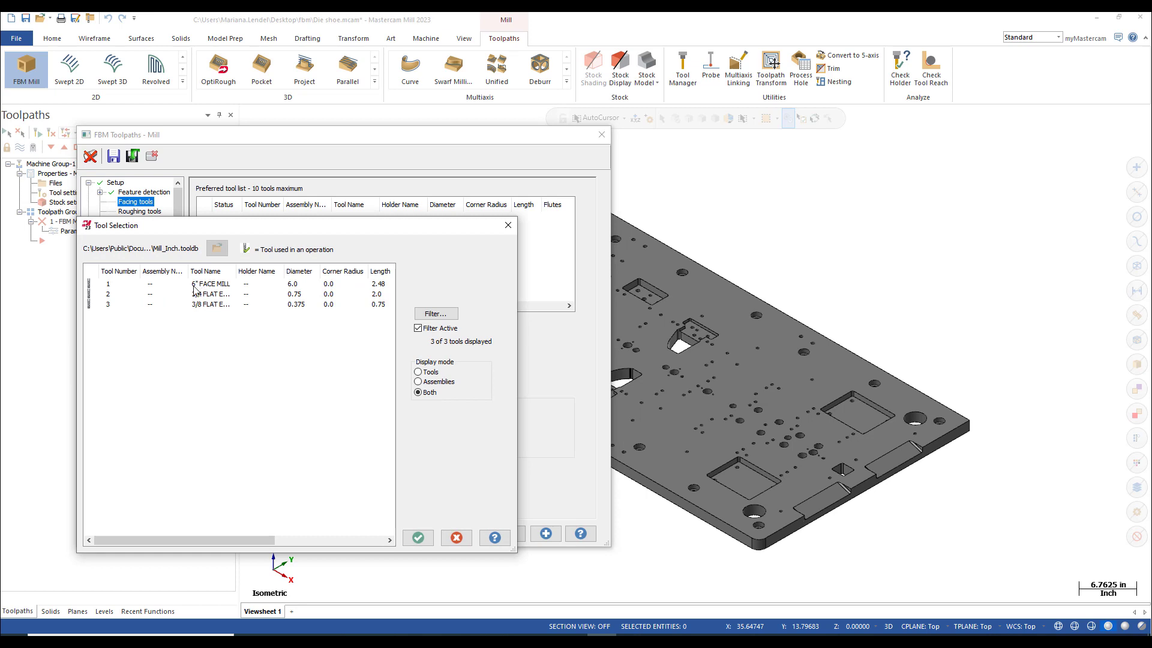
{"action": "left_click", "coordinate": [194, 287]}
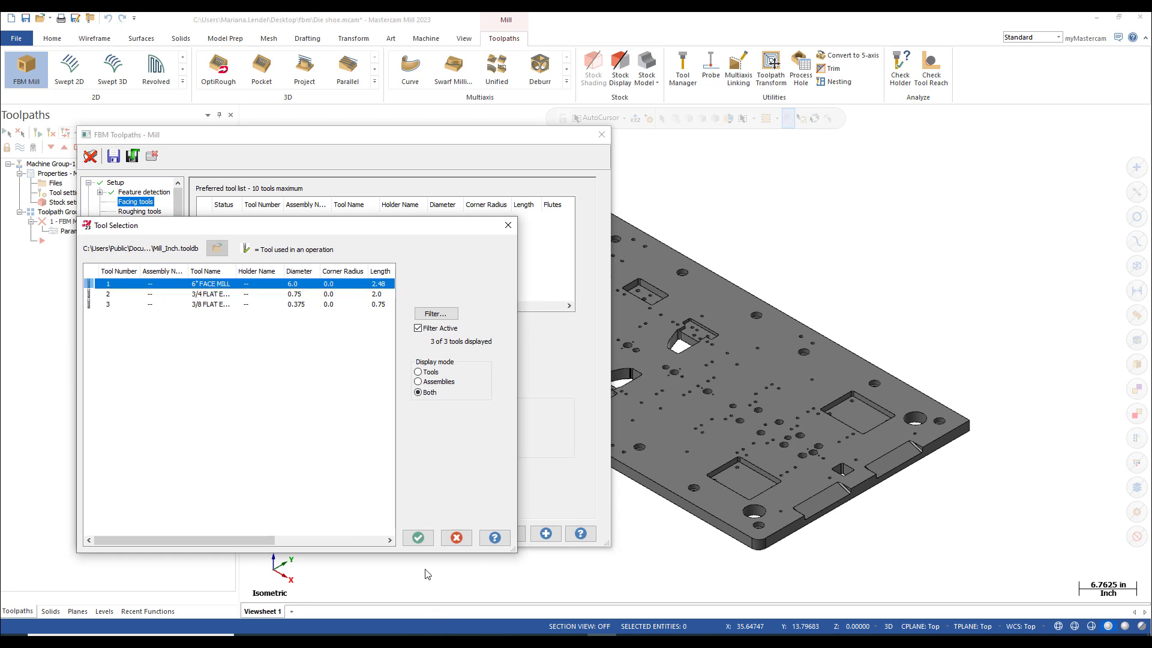
{"action": "left_click", "coordinate": [420, 539]}
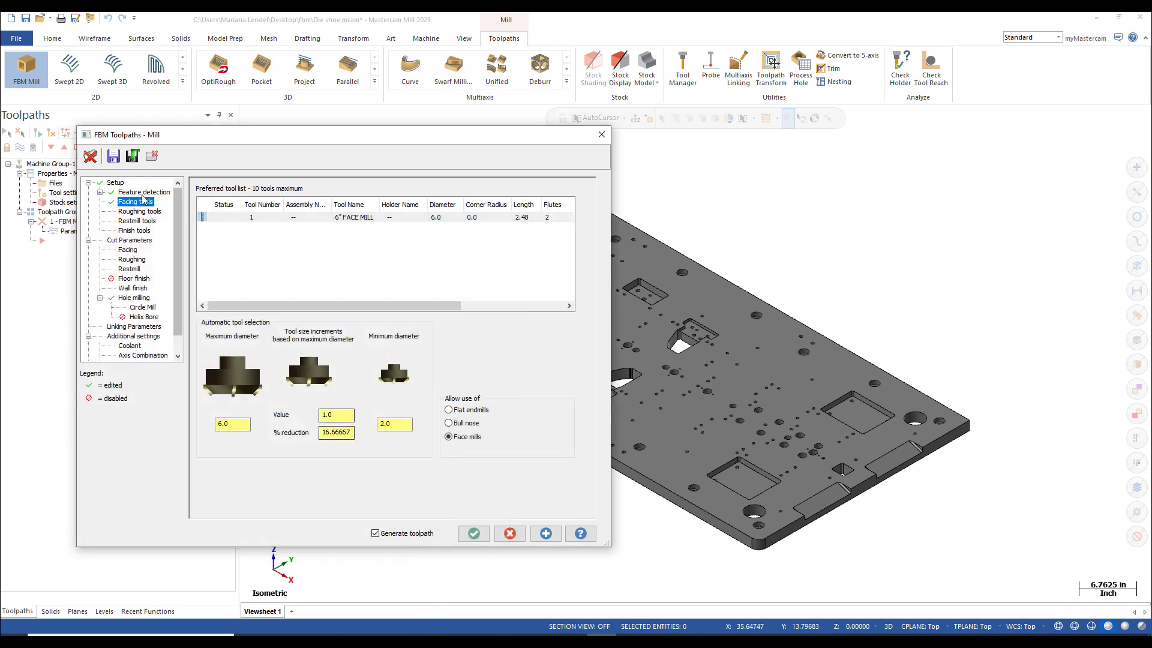
Add the 3/4 flat endmill from the part file as the preferred roughing tool.
{"action": "left_click", "coordinate": [133, 212]}
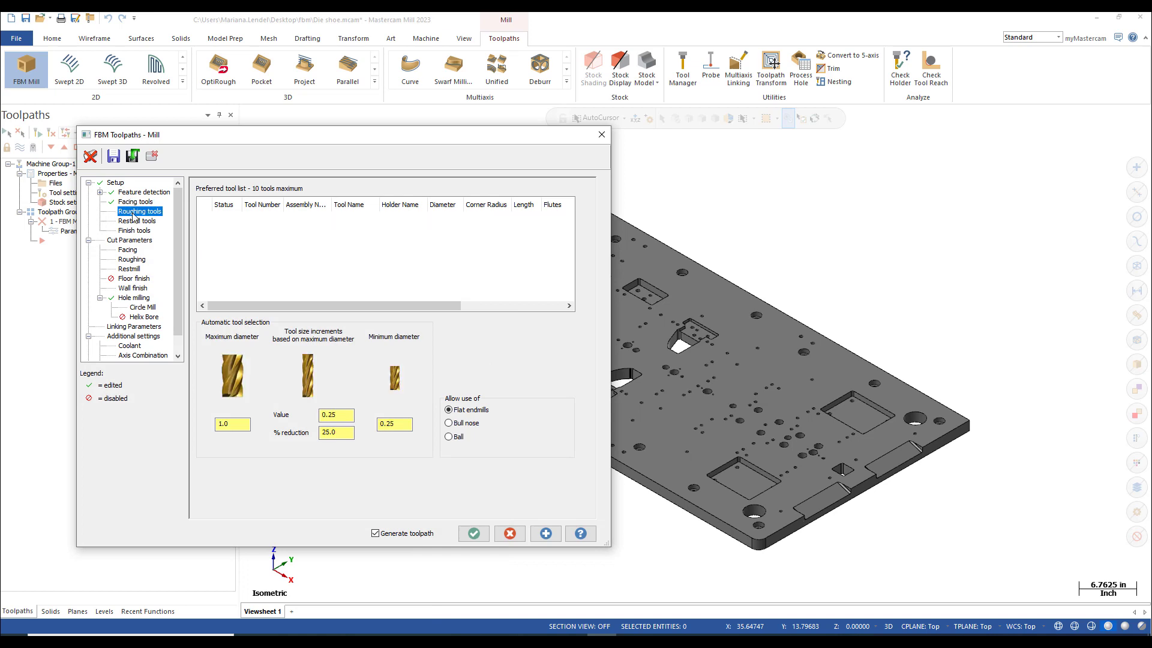
{"action": "right_click", "coordinate": [290, 238]}
{"action": "left_click", "coordinate": [324, 286]}
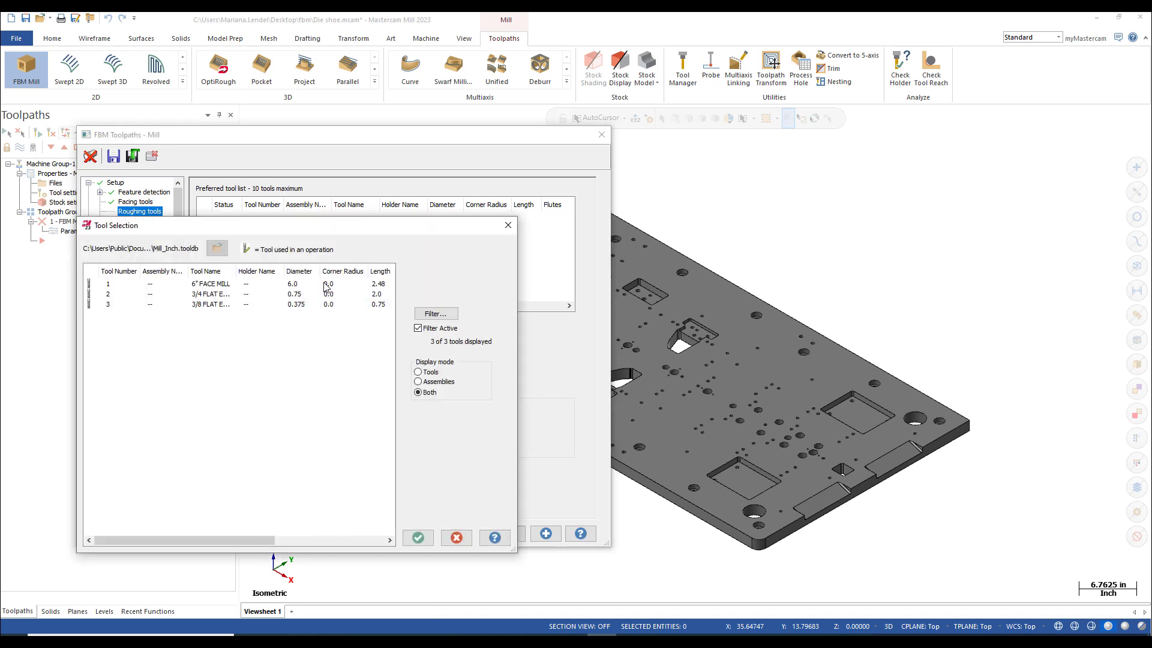
{"action": "left_click", "coordinate": [259, 296]}
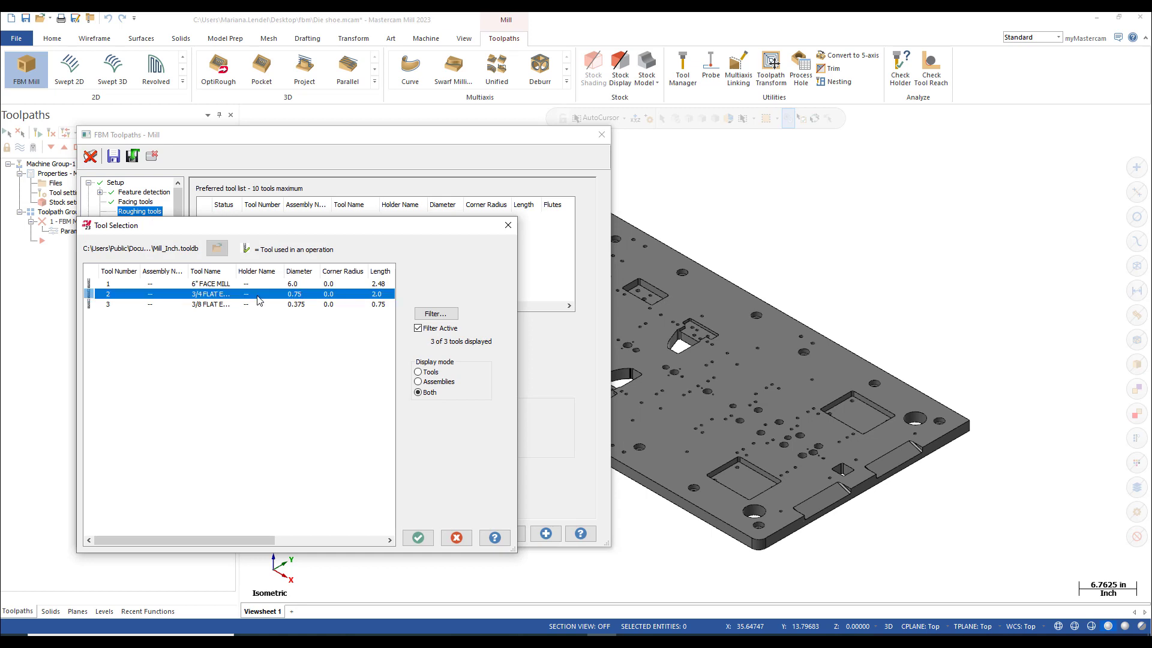
{"action": "left_click", "coordinate": [418, 538]}
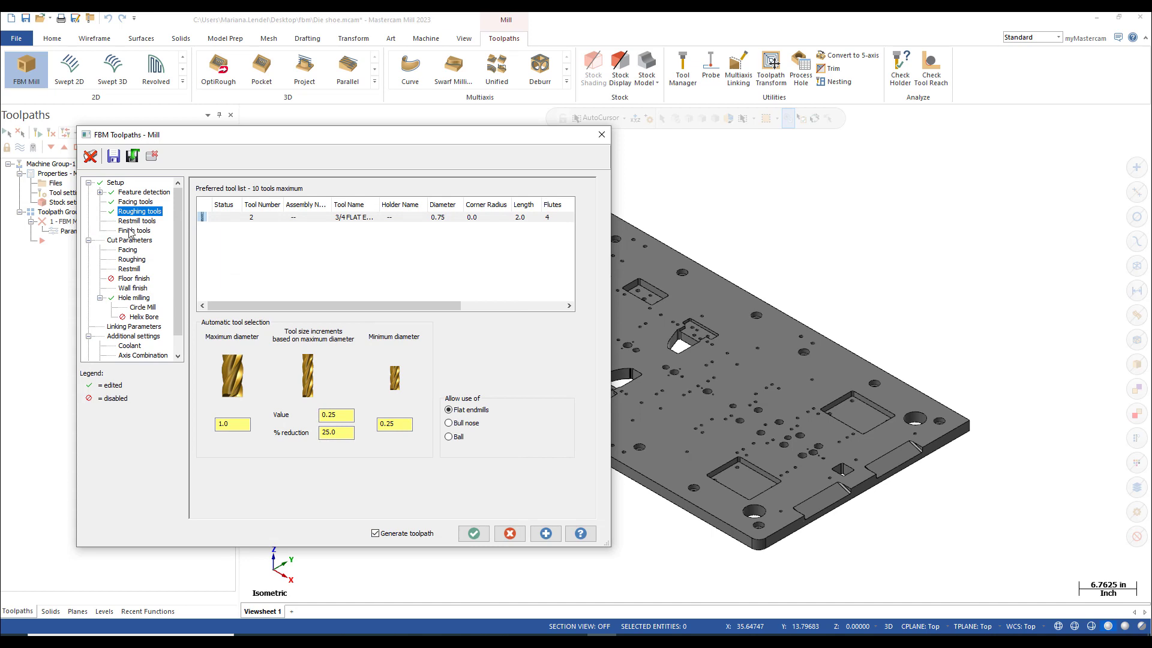
Add the 3/8 flat endmill from the part file as the preferred finish tool.
{"action": "left_click", "coordinate": [132, 231]}
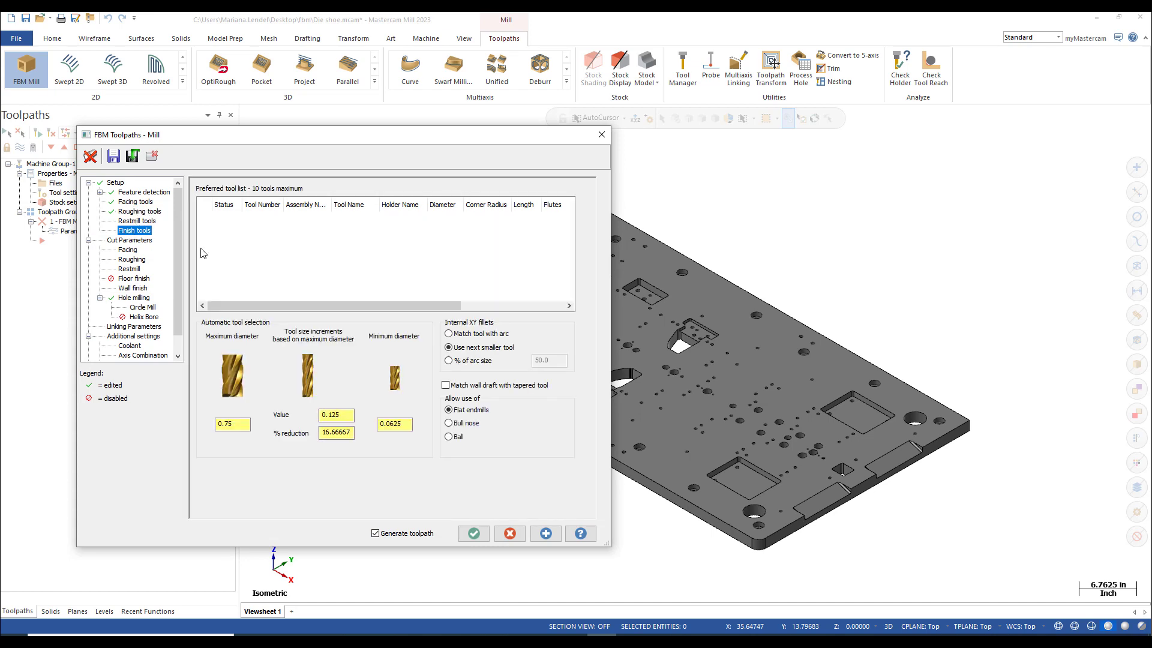
{"action": "right_click", "coordinate": [289, 246]}
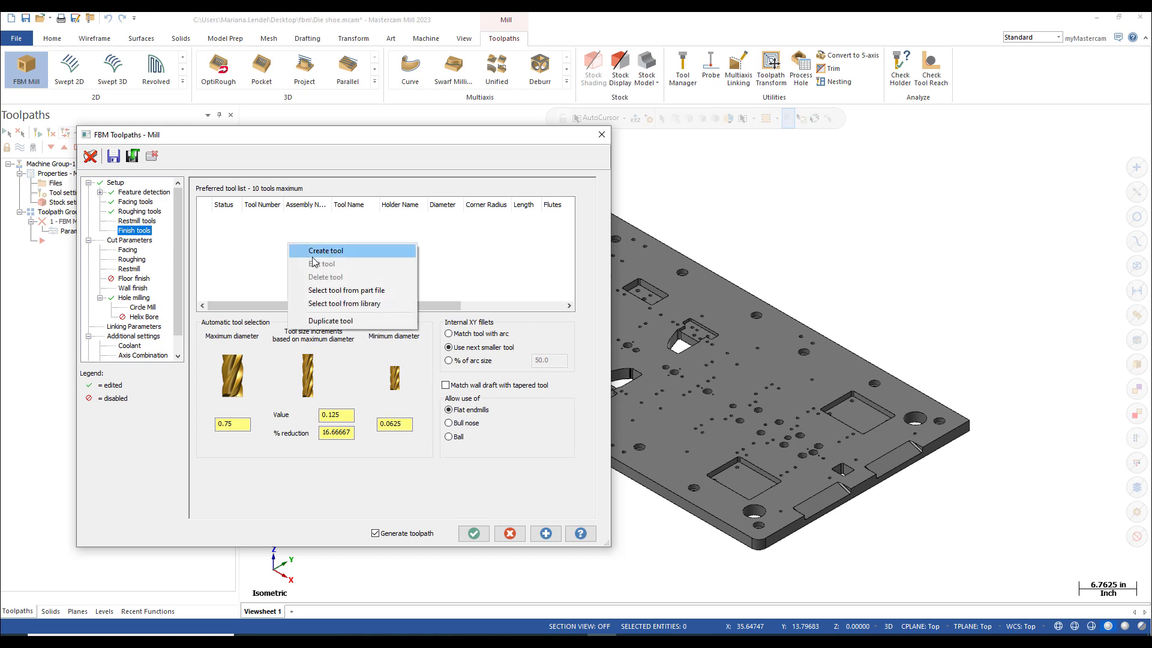
{"action": "left_click", "coordinate": [334, 290]}
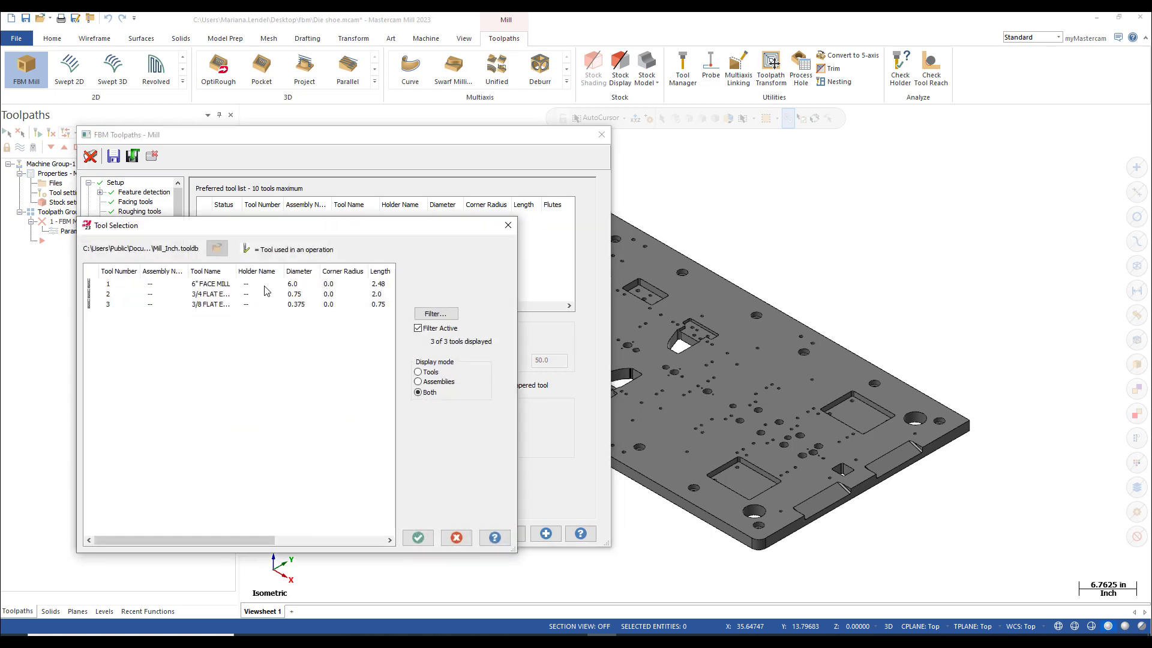
{"action": "left_click", "coordinate": [210, 304]}
{"action": "left_click", "coordinate": [418, 538]}
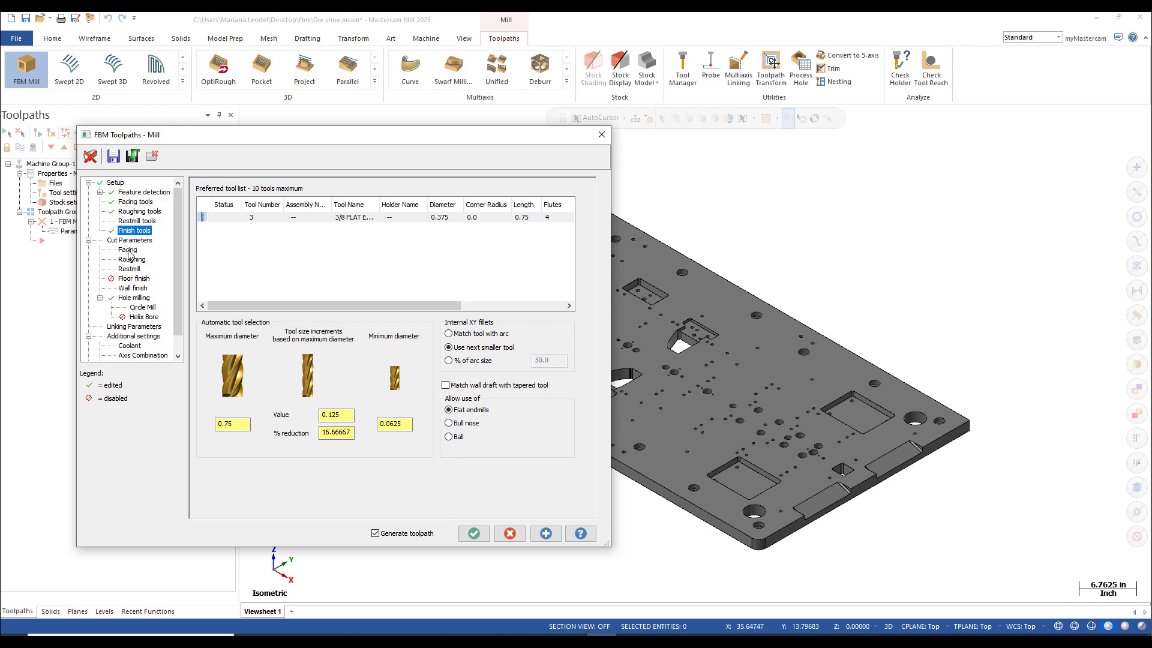
Set the facing cutting method to Zigzag.
{"action": "left_click", "coordinate": [128, 251]}
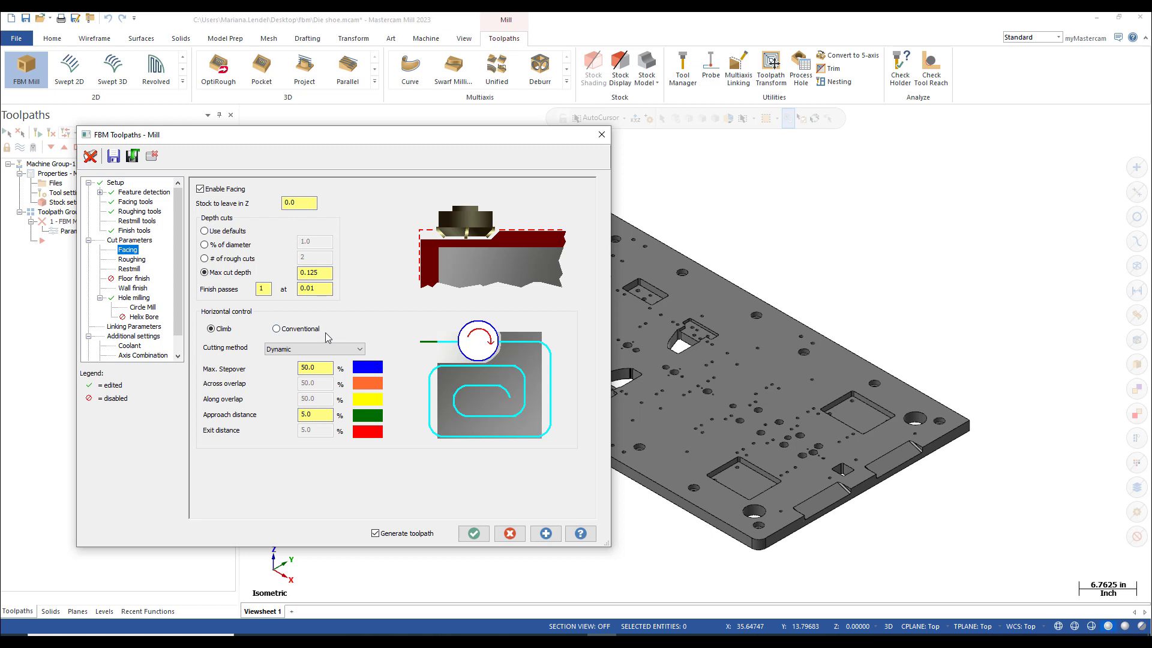
{"action": "left_click", "coordinate": [322, 350]}
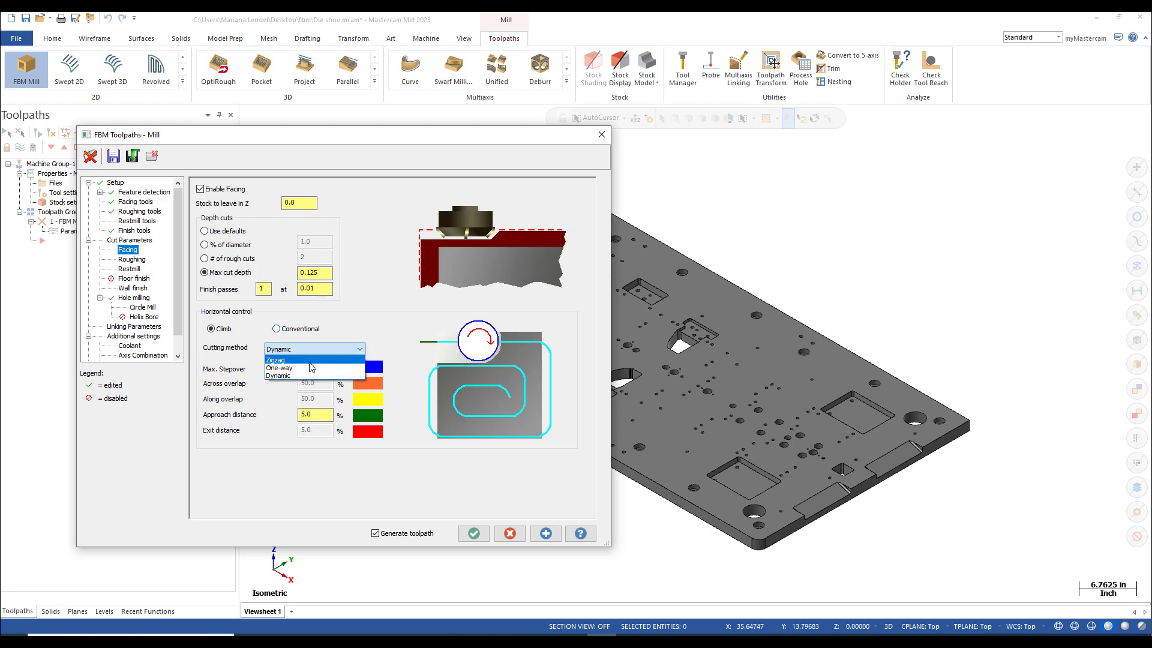
{"action": "left_click", "coordinate": [310, 361]}
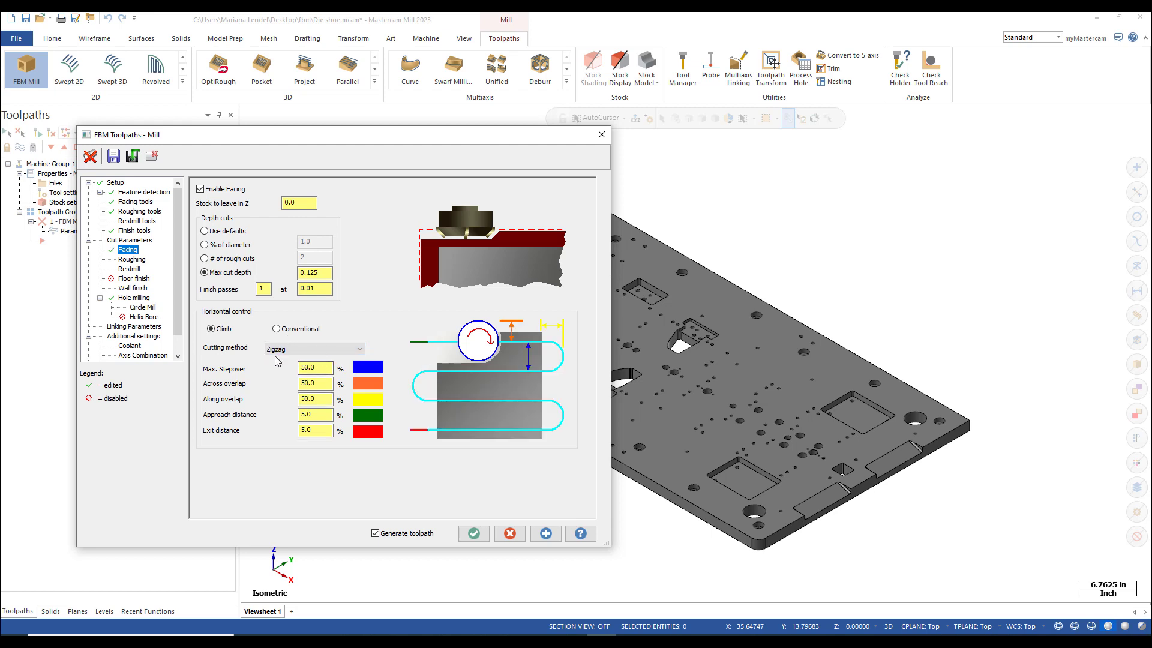
{"action": "left_click_drag", "start_coordinate": [380, 141], "coordinate": [539, 172]}
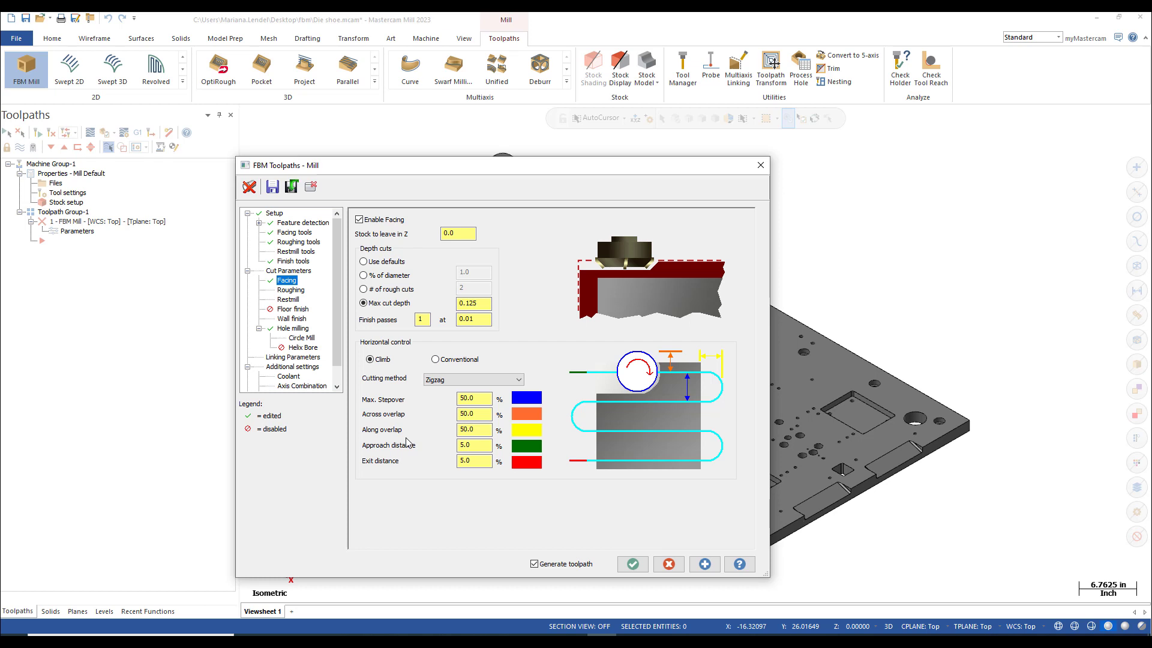
Set the roughing XY stepover to 50% of the tool diameter.
{"action": "left_click", "coordinate": [284, 291]}
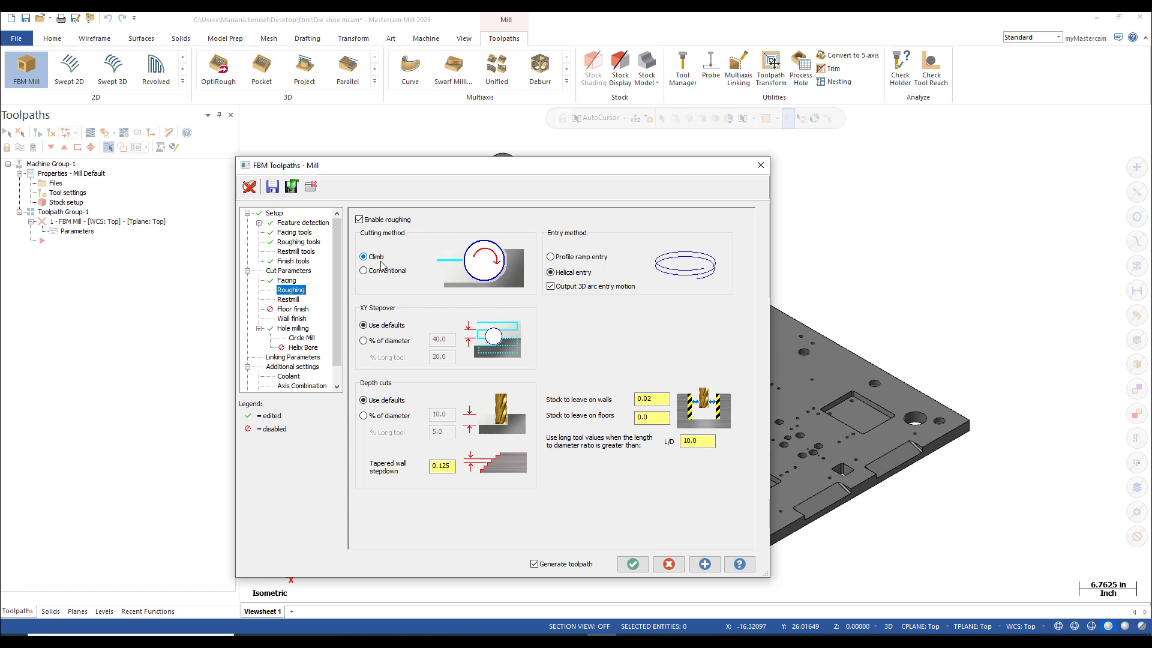
{"action": "left_click", "coordinate": [363, 340]}
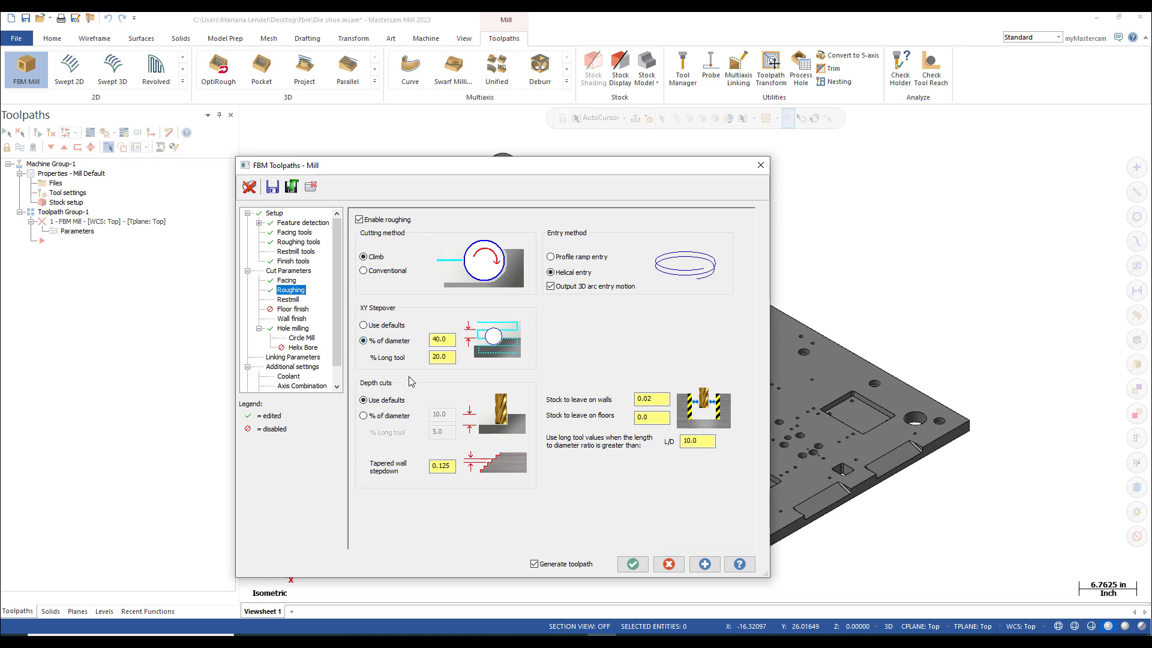
{"action": "double_click", "coordinate": [443, 340]}
{"action": "type", "text": "5"}
{"action": "key", "text": "BackSpace"}
Set the roughing depth cuts to 50% of the tool diameter.
{"action": "left_click", "coordinate": [363, 416]}
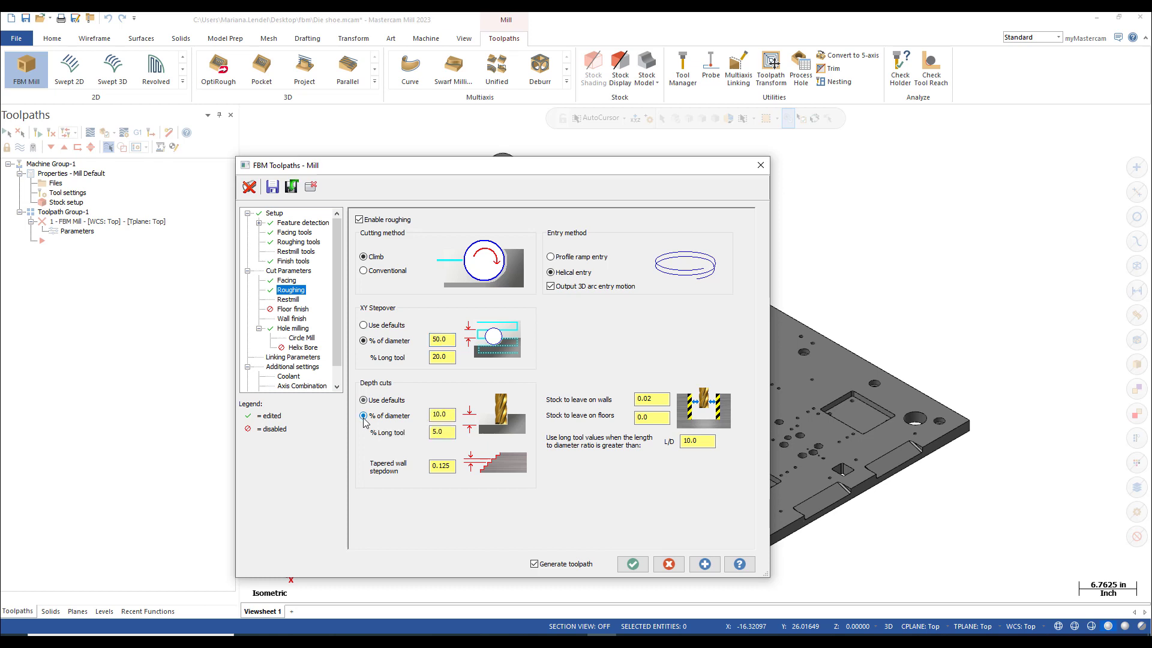
{"action": "left_click_drag", "start_coordinate": [433, 414], "coordinate": [458, 415]}
{"action": "type", "text": "50"}
{"action": "key", "text": "Return"}
Configure the wall finish with 1 finish pass by number and depth cuts at 50% of the tool diameter.
{"action": "left_click", "coordinate": [282, 300]}
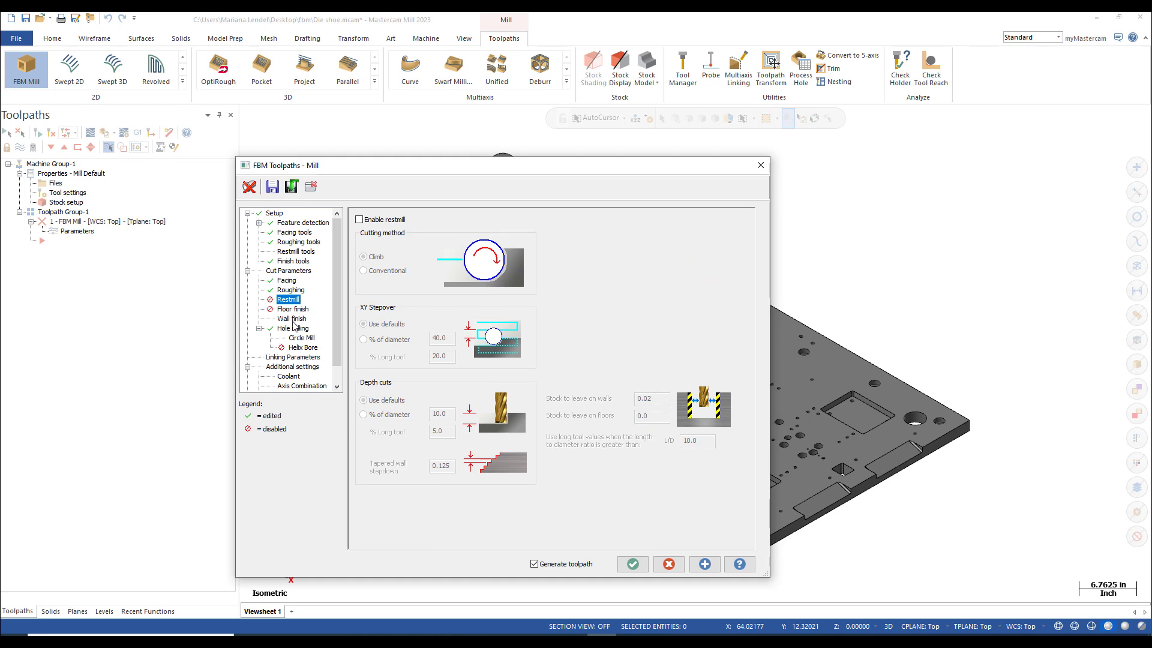
{"action": "left_click", "coordinate": [293, 321]}
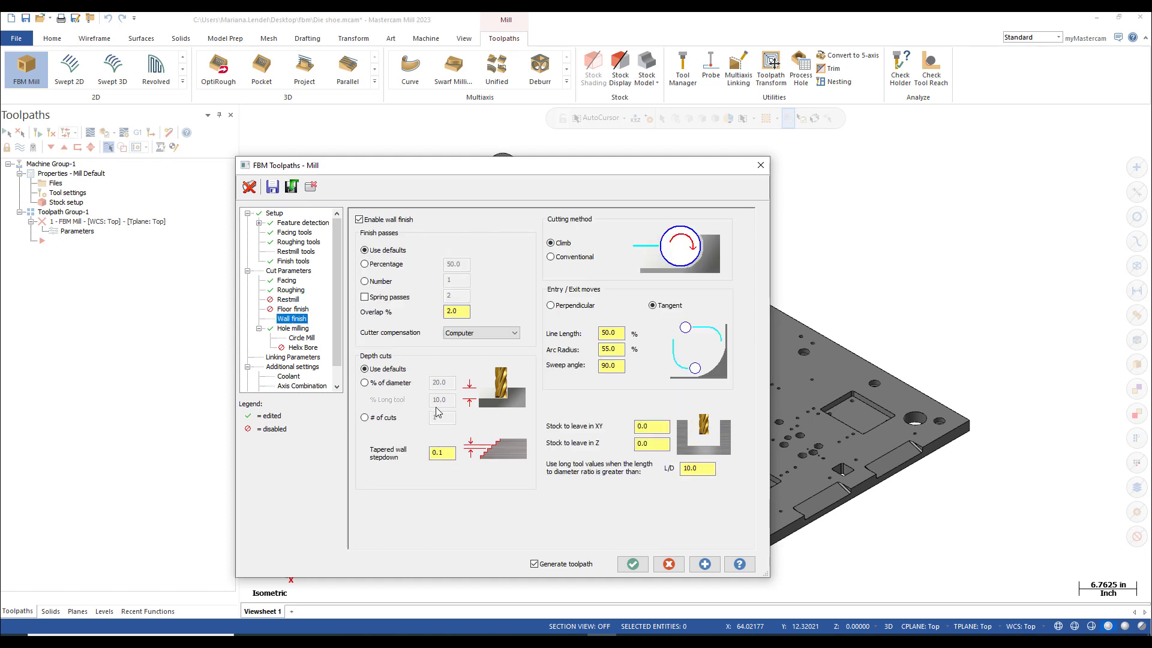
{"action": "left_click", "coordinate": [365, 282]}
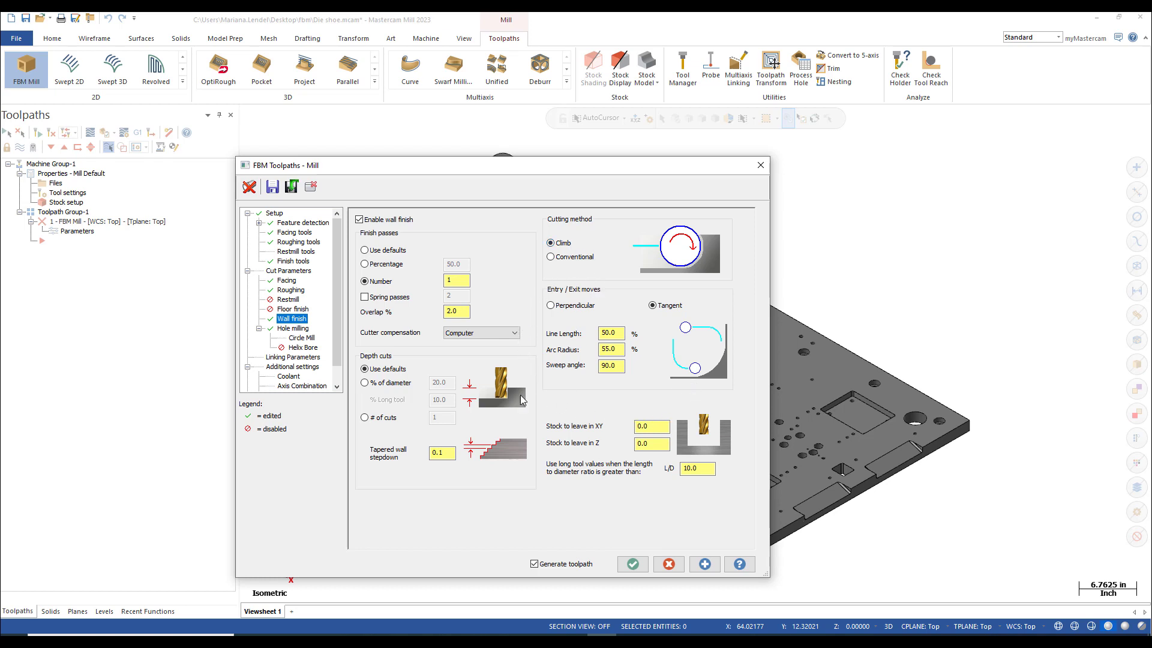
{"action": "left_click", "coordinate": [365, 385]}
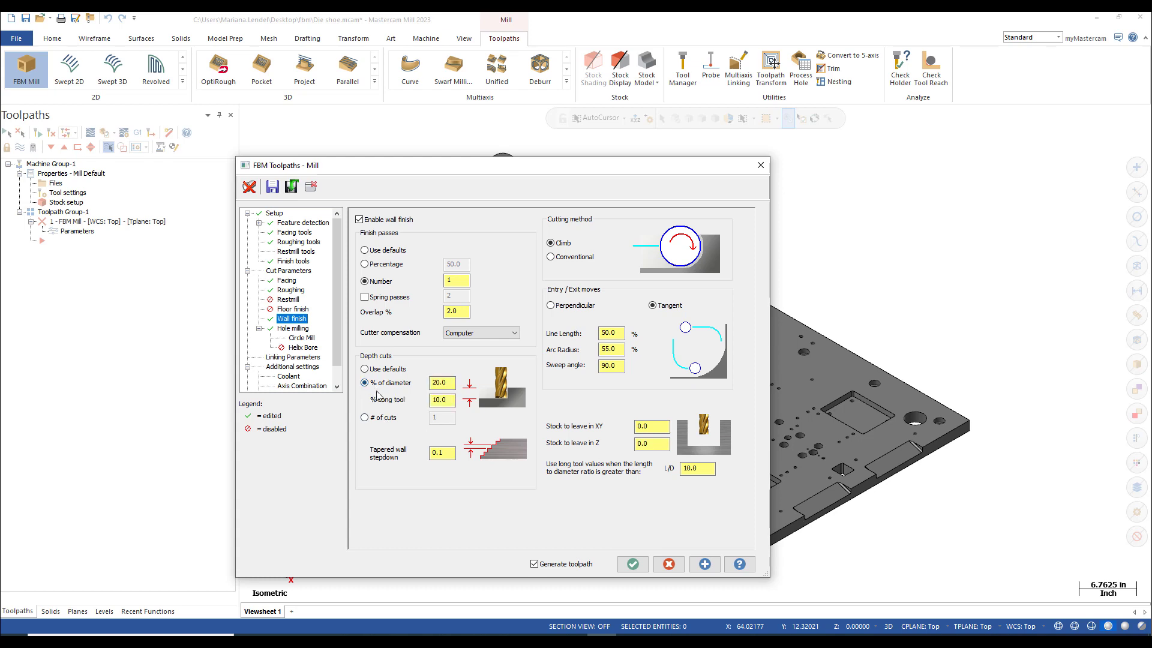
{"action": "double_click", "coordinate": [444, 384]}
{"action": "type", "text": "50"}
{"action": "key", "text": "Return"}
Base the circle mill finish passes on 20% of the tool diameter instead of the defaults.
{"action": "left_click", "coordinate": [302, 339]}
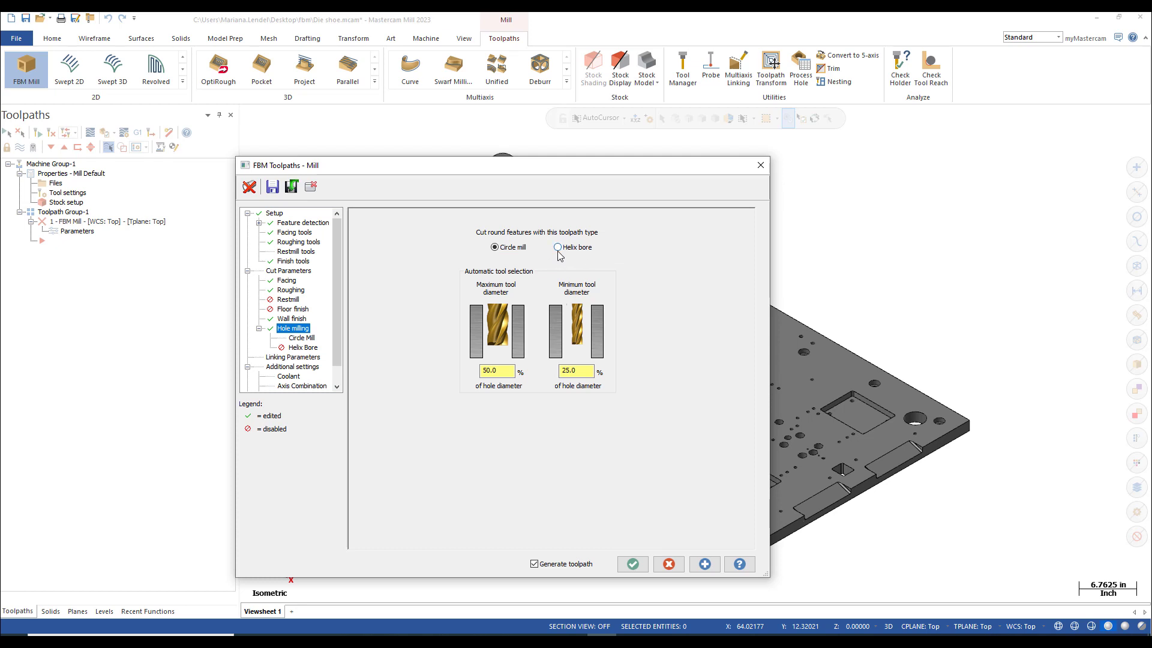
{"action": "left_click", "coordinate": [306, 338]}
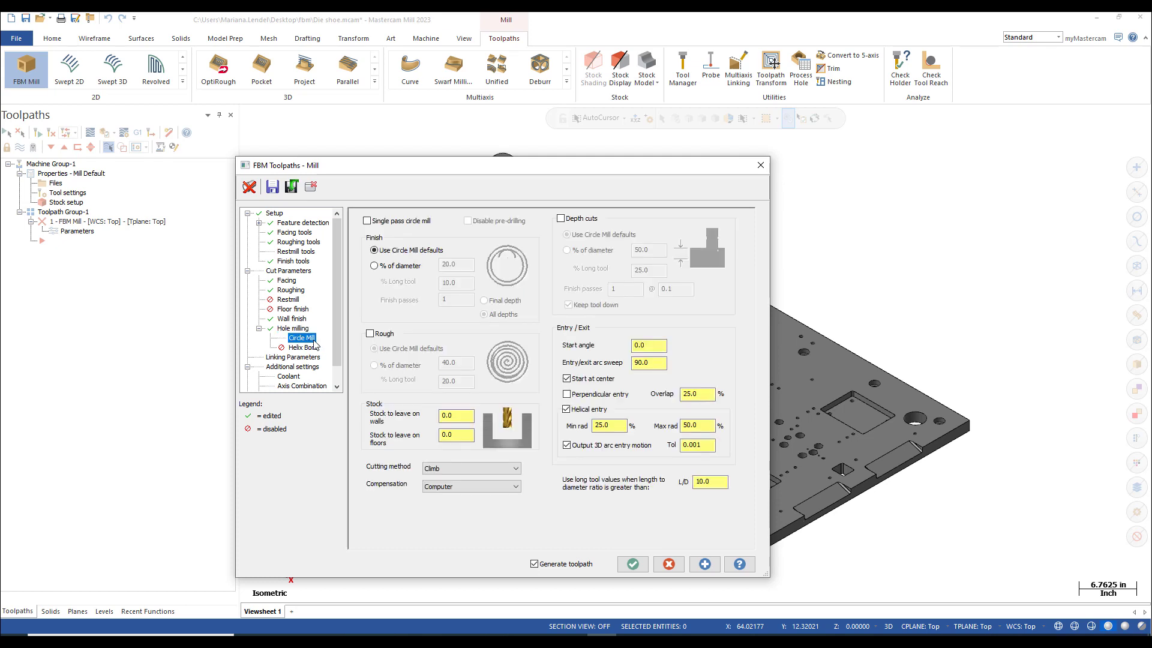
{"action": "left_click", "coordinate": [375, 266]}
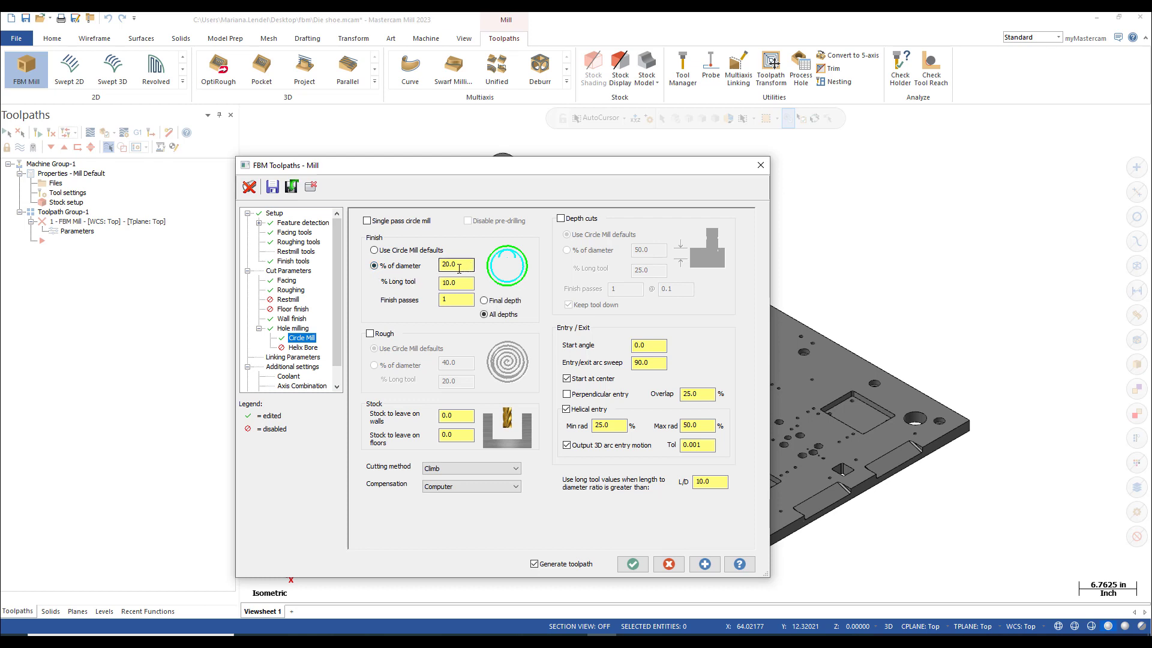
Enable circle mill roughing at 50% of diameter and depth cuts at 50% of diameter.
{"action": "left_click", "coordinate": [370, 335]}
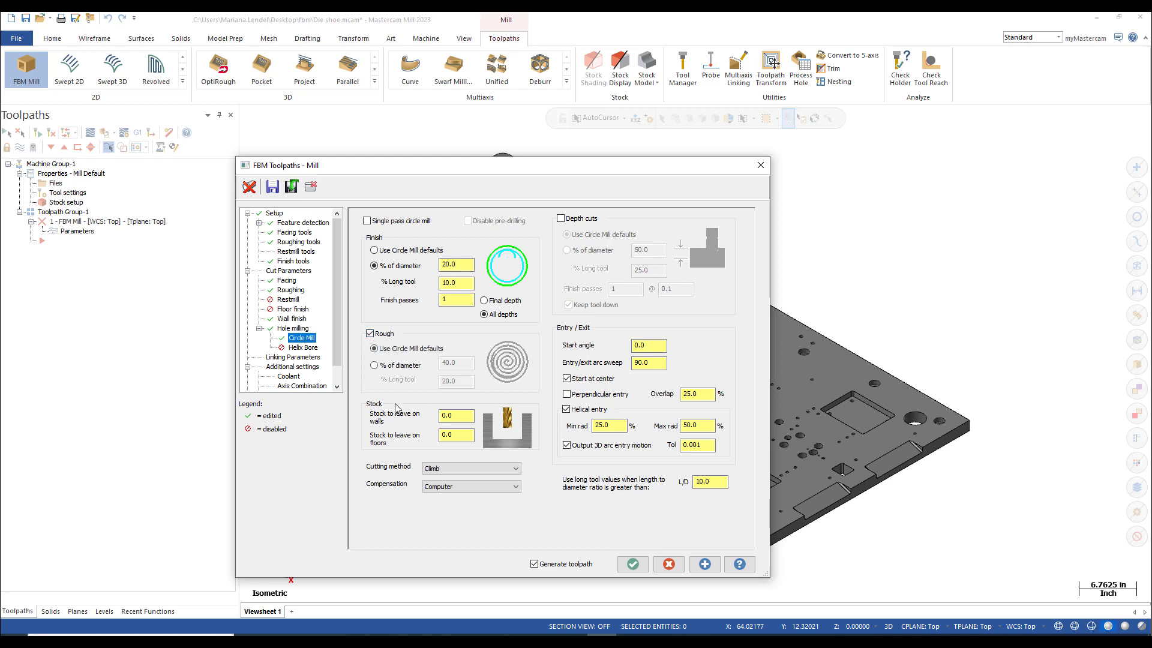
{"action": "left_click", "coordinate": [375, 366]}
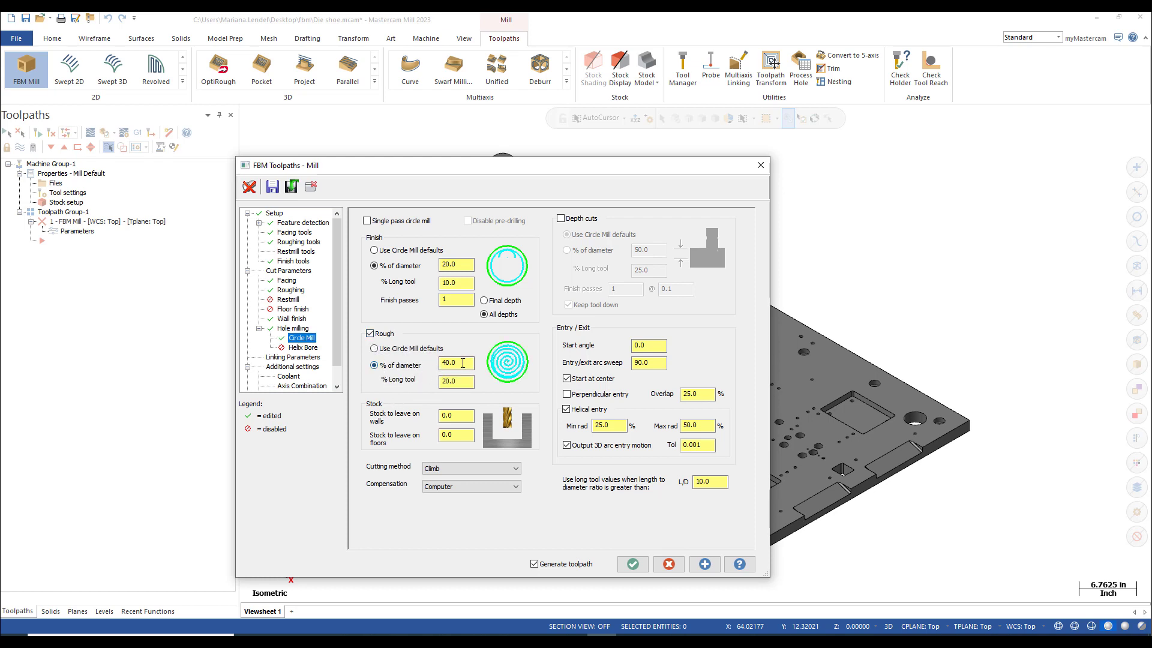
{"action": "type", "text": "50"}
{"action": "key", "text": "Return"}
{"action": "left_click", "coordinate": [561, 219]}
{"action": "left_click", "coordinate": [567, 251]}
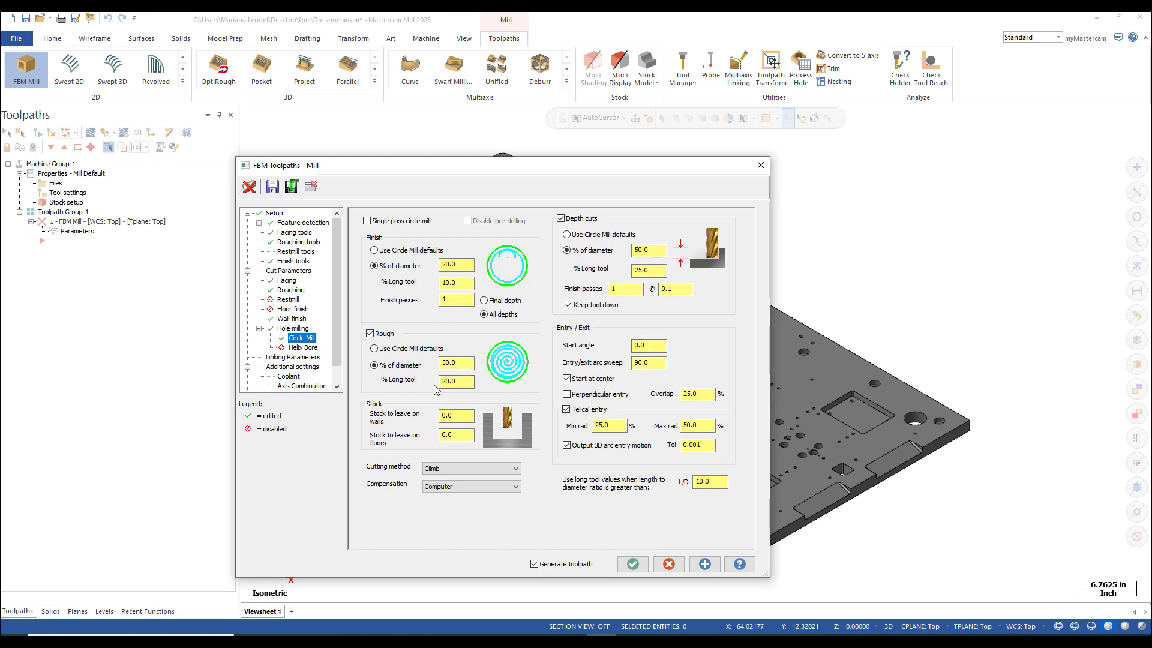
Keep the existing clearance, retract and feed plane settings and generate the FBM Mill toolpaths.
{"action": "left_click", "coordinate": [303, 358]}
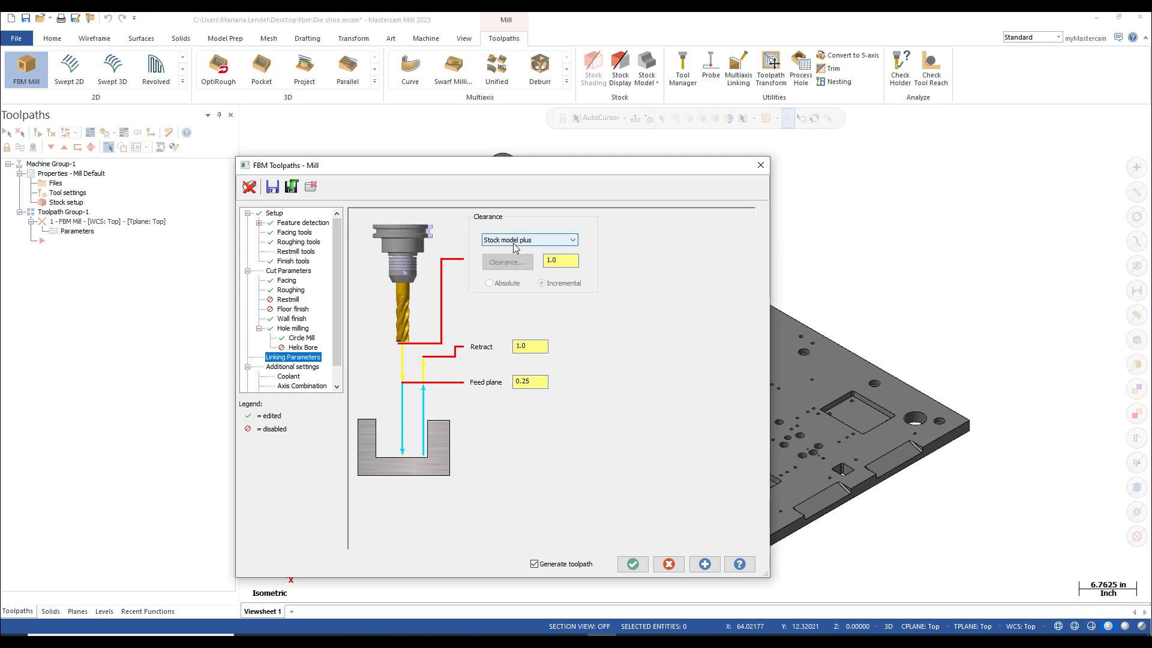
{"action": "left_click", "coordinate": [562, 262]}
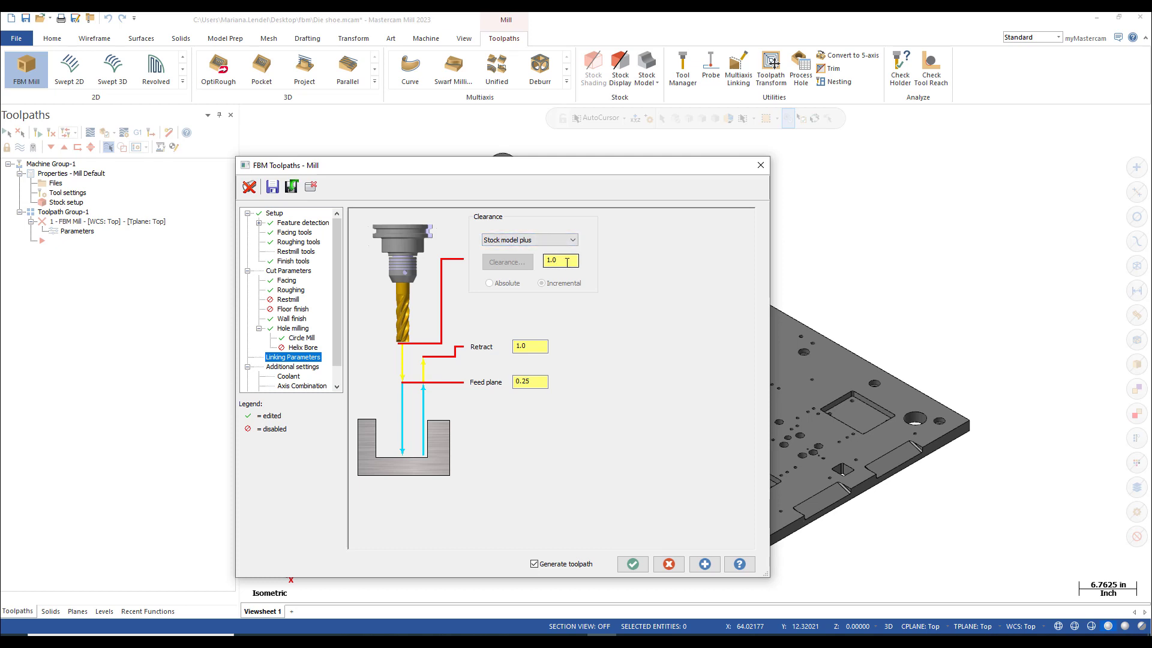
{"action": "left_click", "coordinate": [541, 347]}
{"action": "left_click", "coordinate": [547, 381]}
{"action": "left_click", "coordinate": [289, 377]}
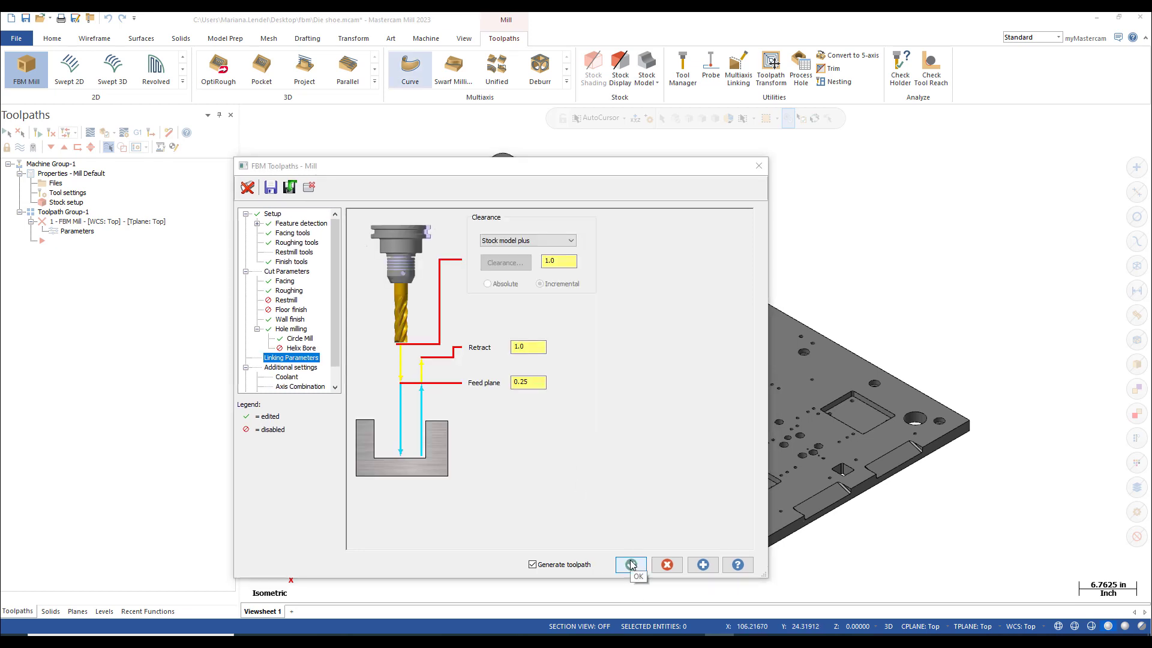
{"action": "left_click", "coordinate": [630, 565]}
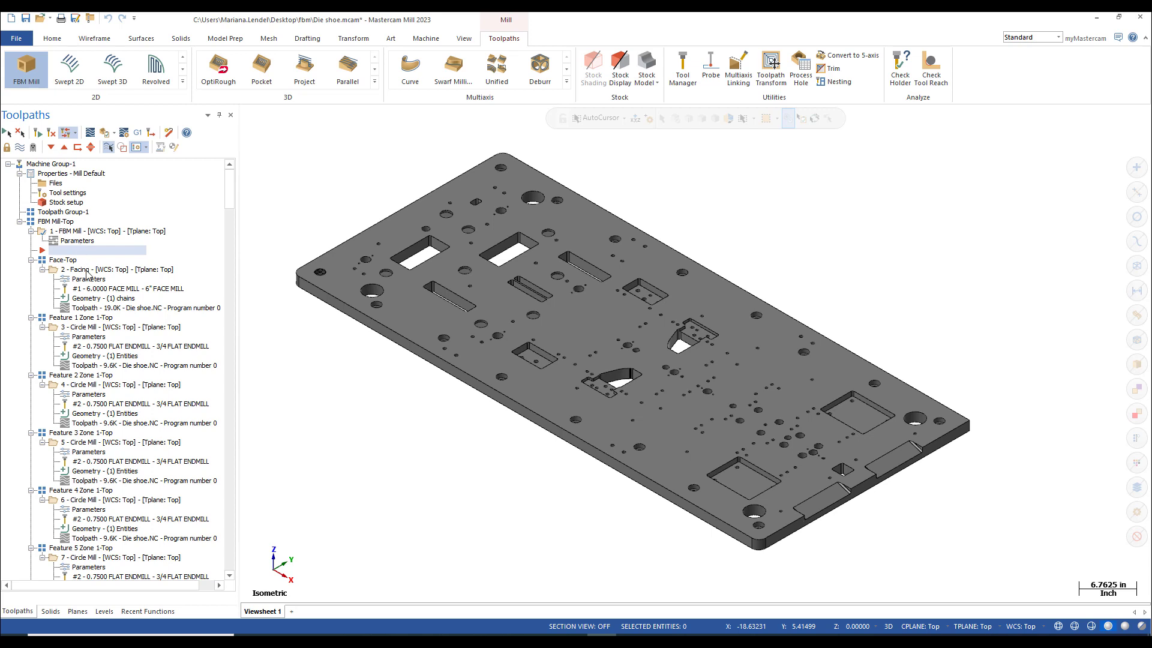
Examine the facing toolpath and the circle mill toolpaths of features 1 and 2 on the plate.
{"action": "left_click", "coordinate": [88, 271]}
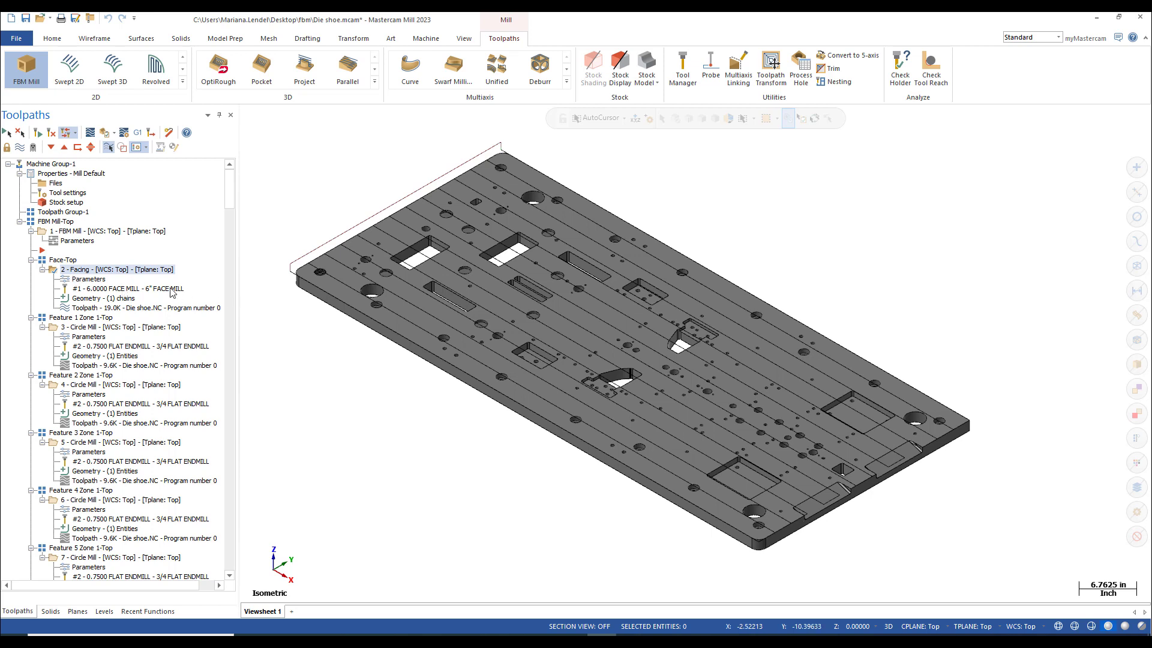
{"action": "left_click", "coordinate": [77, 330]}
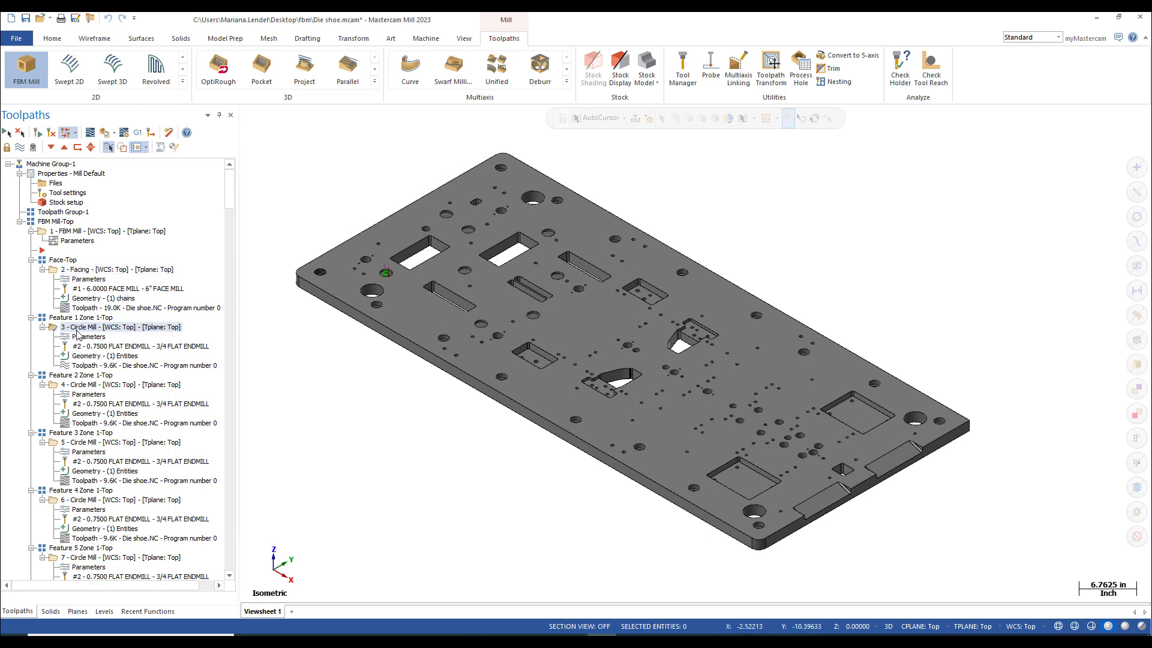
{"action": "left_click", "coordinate": [89, 384]}
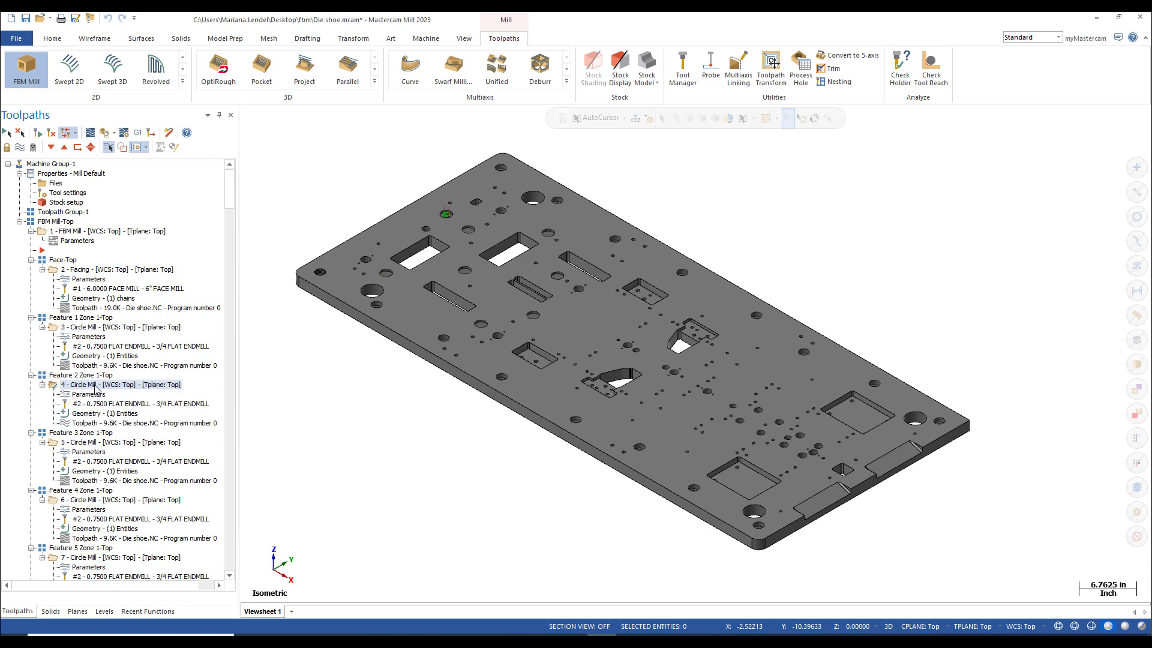
Examine the 2D area mill roughing and pocket finishing toolpaths of feature 9 up close.
{"action": "left_click_drag", "start_coordinate": [232, 204], "coordinate": [228, 241]}
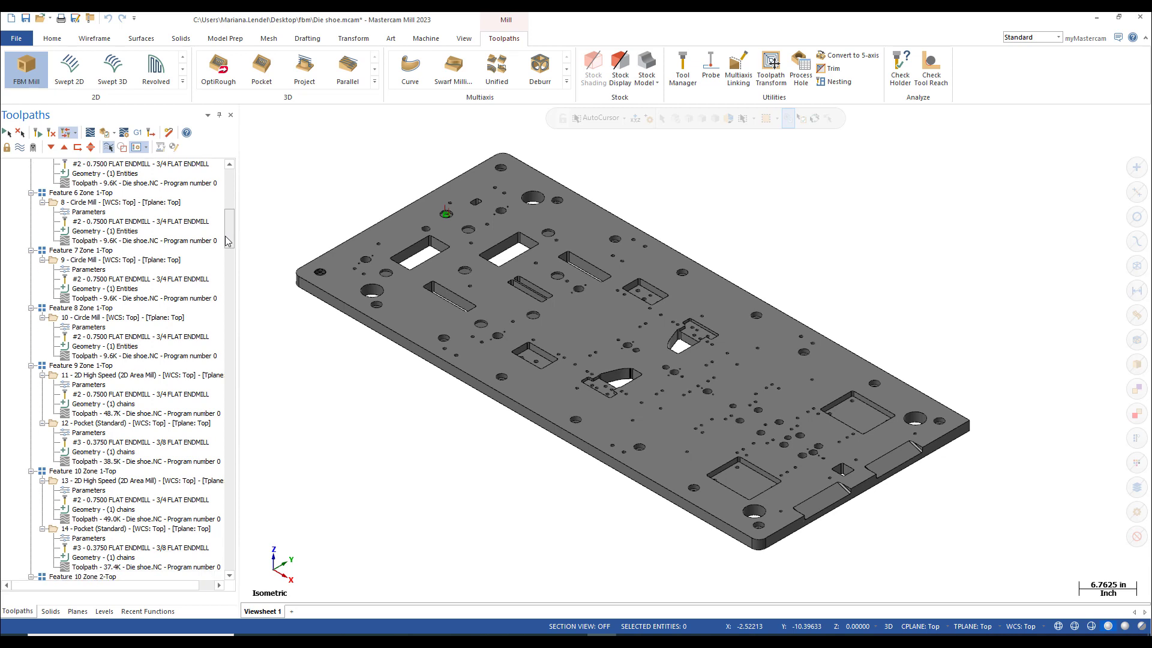
{"action": "left_click", "coordinate": [86, 378]}
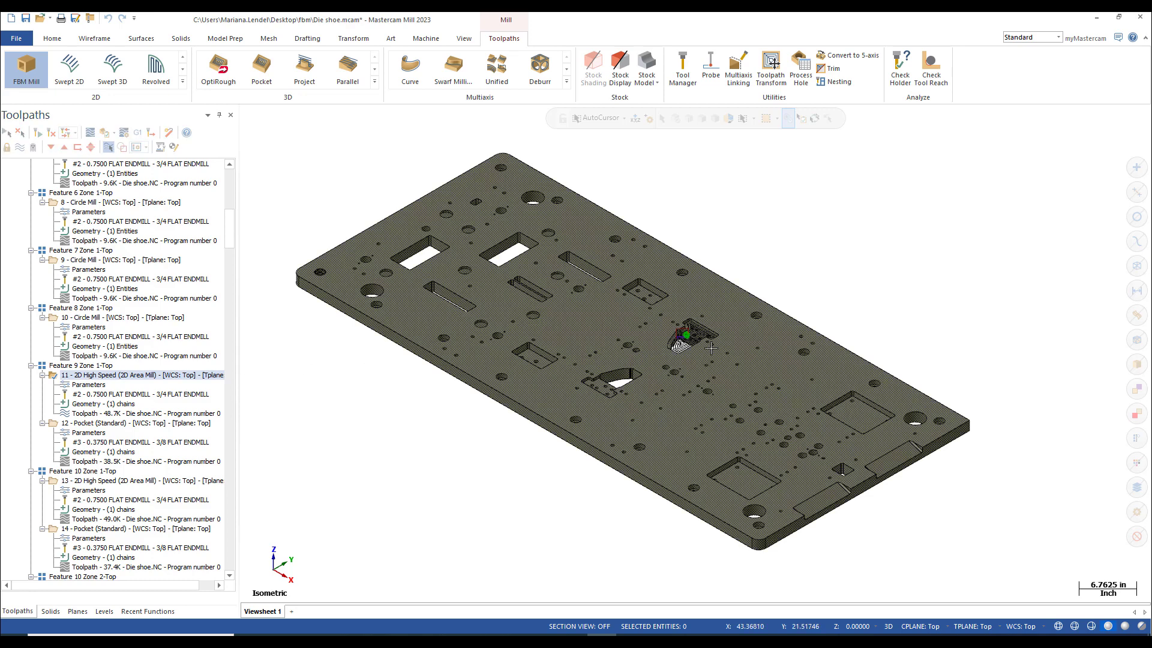
{"action": "scroll", "coordinate": [709, 351], "scroll_direction": "up", "scroll_amount": 4}
{"action": "scroll", "coordinate": [709, 351], "scroll_direction": "up", "scroll_amount": 6}
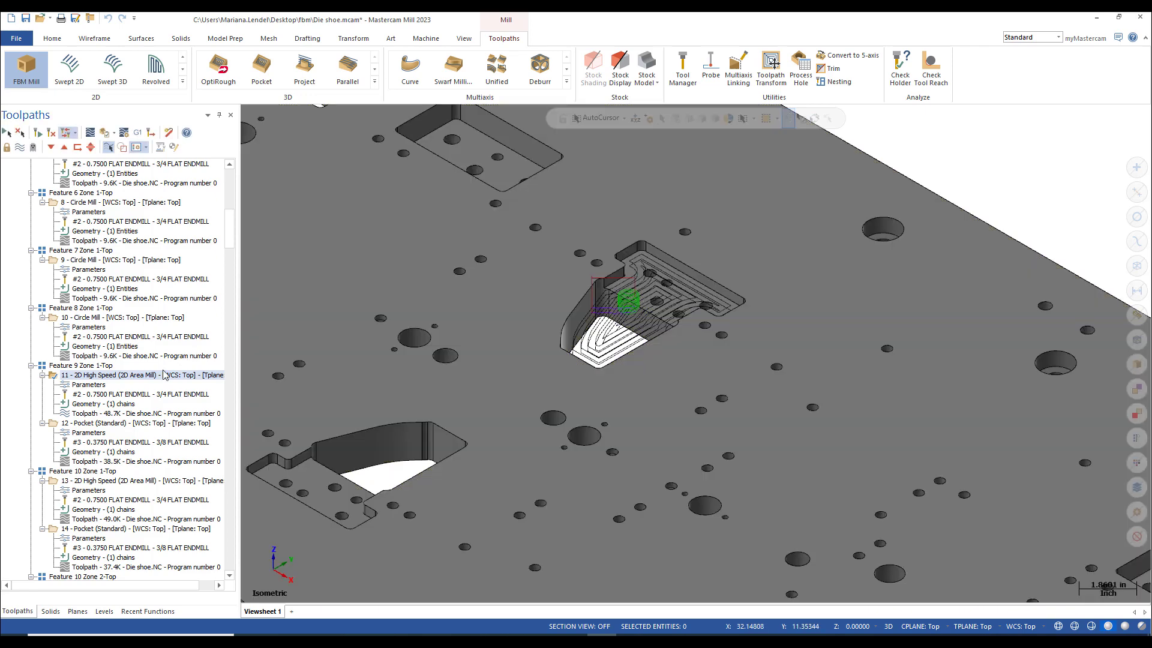
{"action": "left_click", "coordinate": [95, 424]}
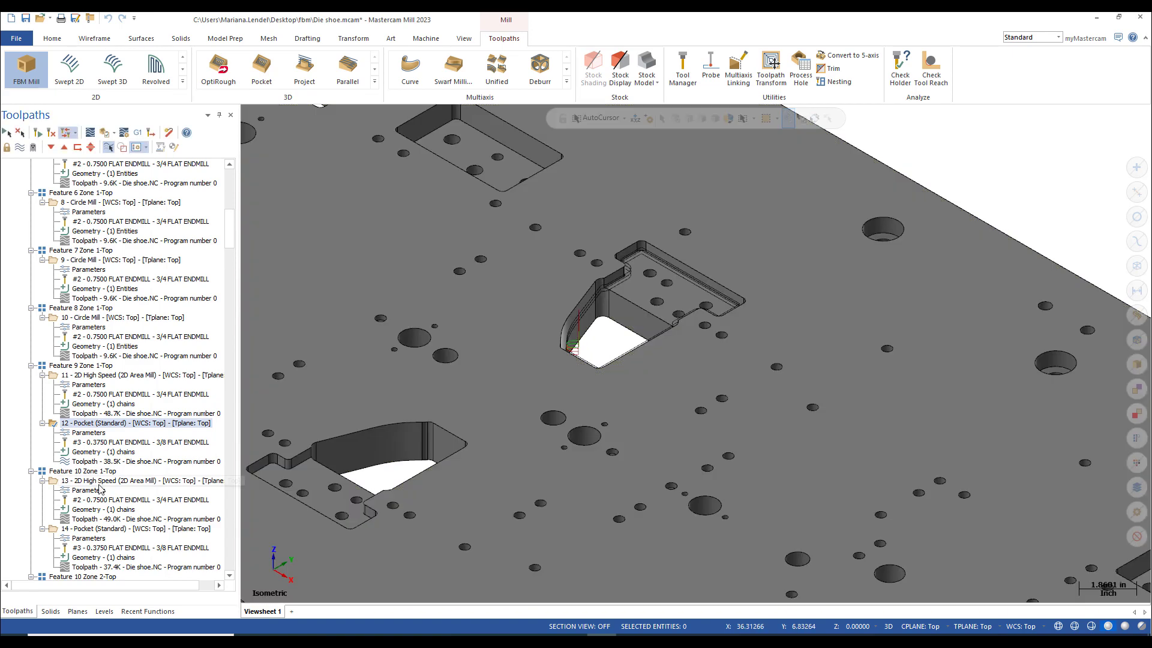
Examine the area mill and pocket toolpaths for both zones of feature 10.
{"action": "left_click", "coordinate": [120, 480]}
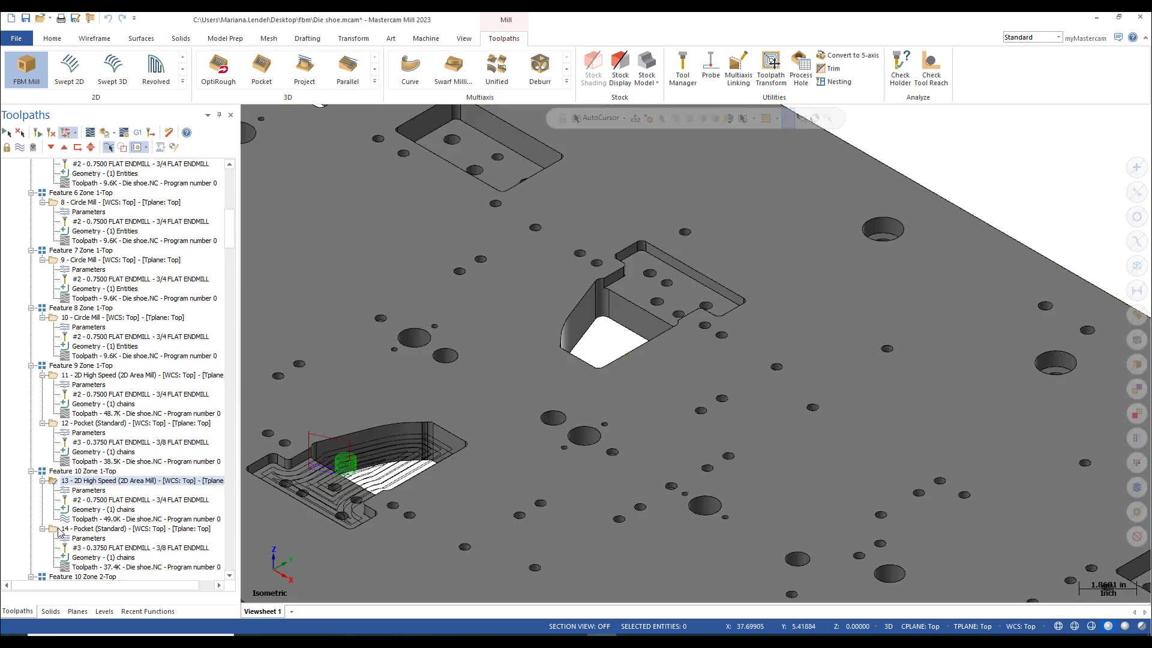
{"action": "left_click", "coordinate": [76, 529]}
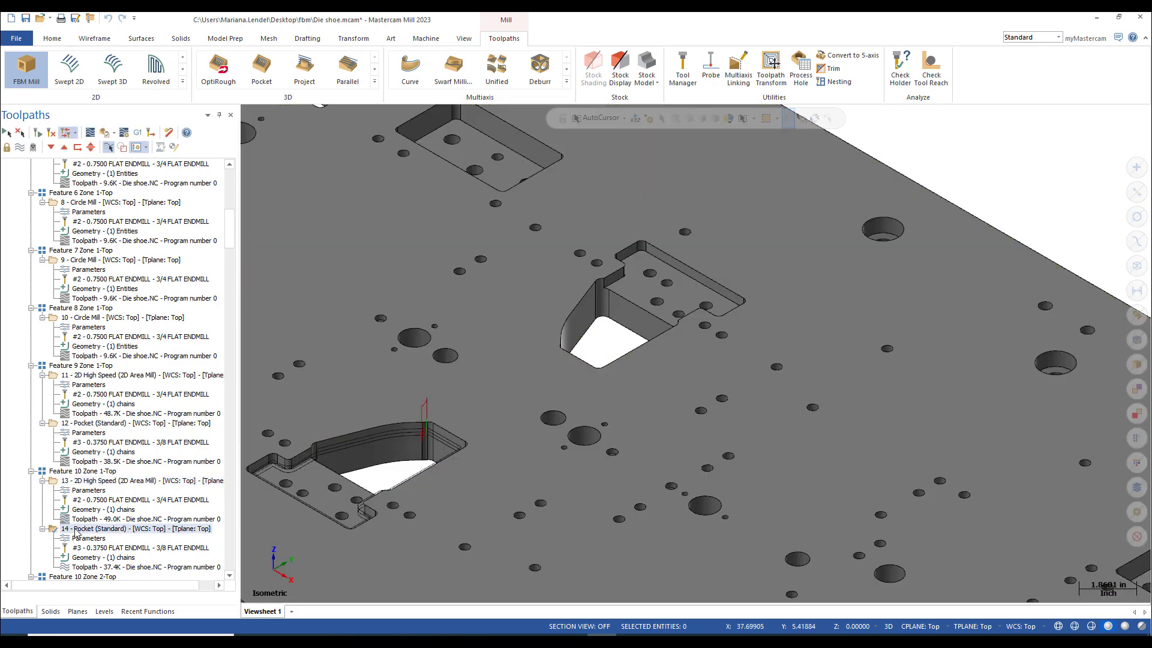
{"action": "scroll", "coordinate": [108, 564], "scroll_direction": "down", "scroll_amount": 2}
{"action": "left_click", "coordinate": [108, 530]}
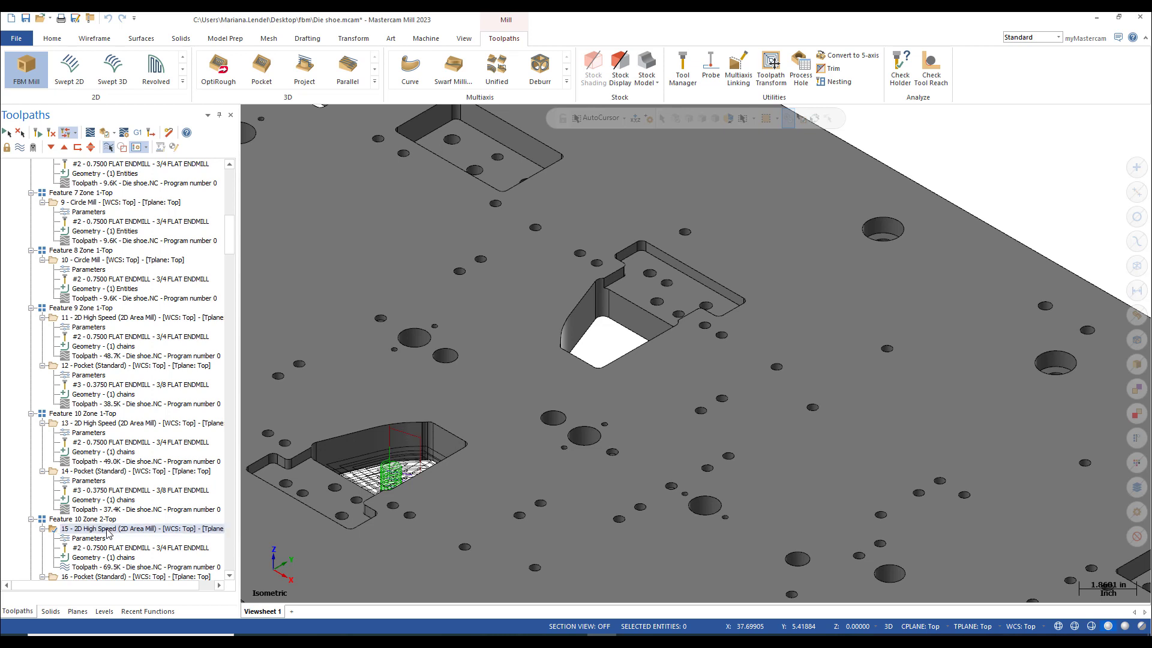
{"action": "scroll", "coordinate": [107, 532], "scroll_direction": "down", "scroll_amount": 1}
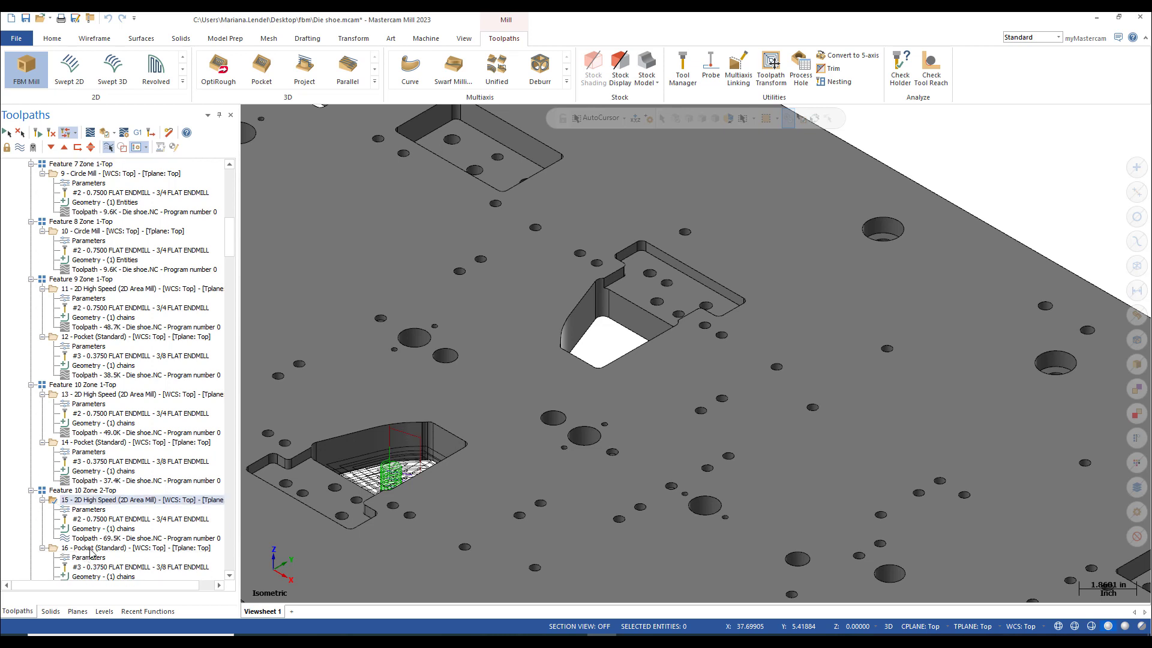
{"action": "left_click", "coordinate": [91, 549]}
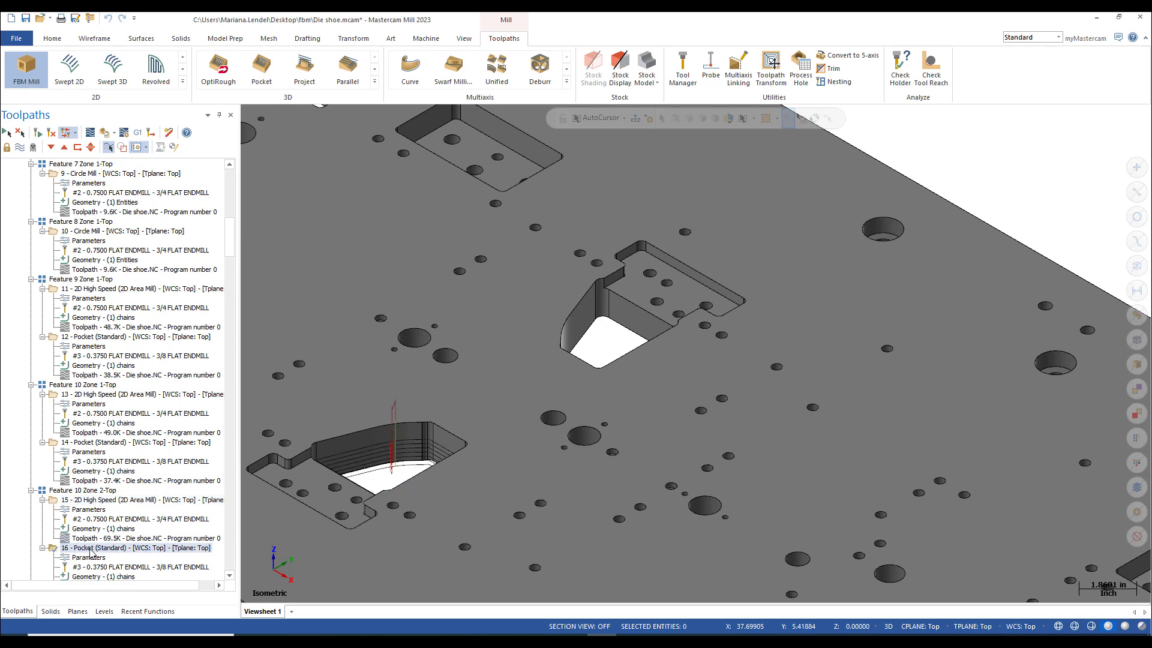
{"action": "scroll", "coordinate": [91, 553], "scroll_direction": "down", "scroll_amount": 2}
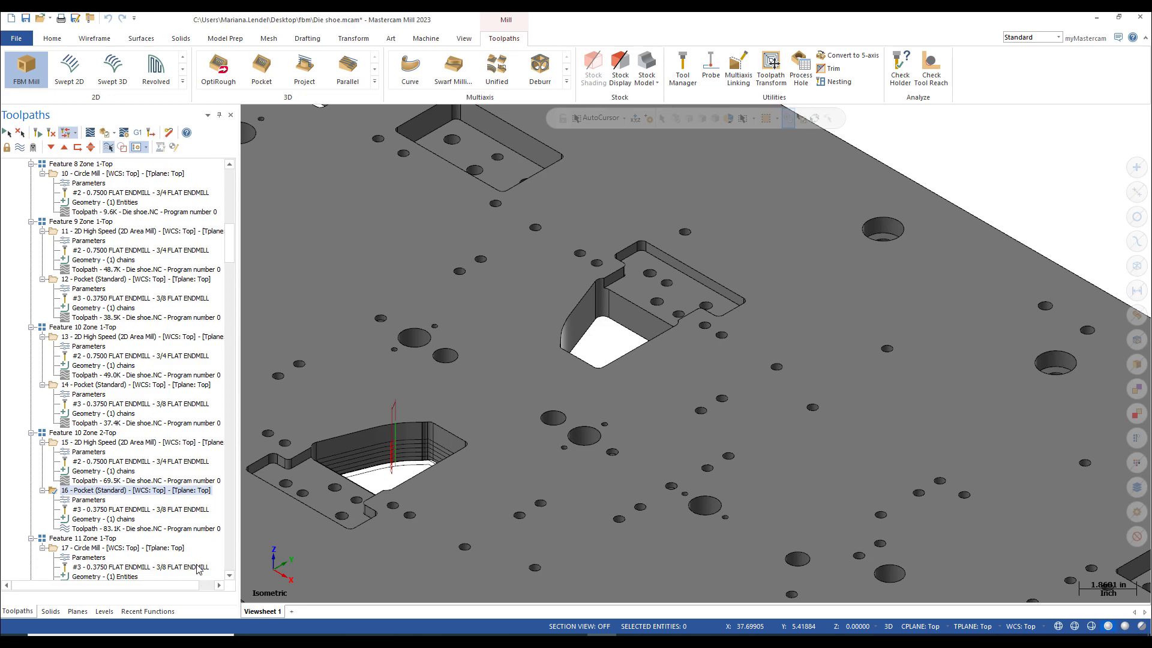
{"action": "key", "text": "alt+F1"}
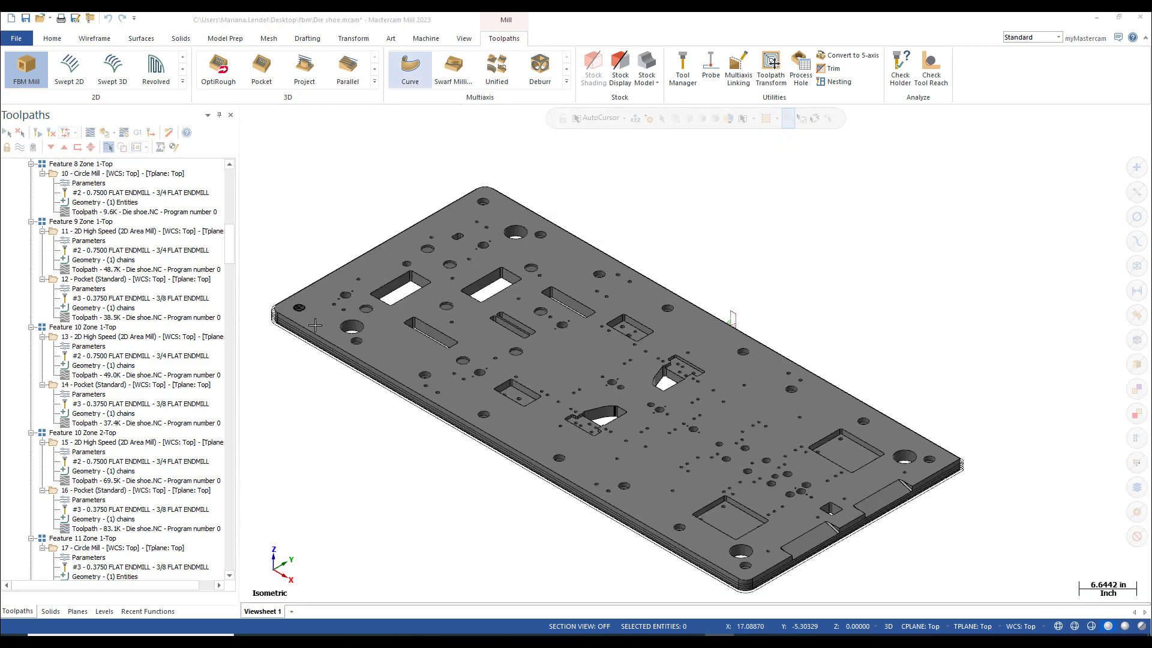
Examine the outside profile contour and the finishing pocket toolpath of feature 54 at the end of the operation list.
{"action": "left_click_drag", "start_coordinate": [230, 258], "coordinate": [214, 564]}
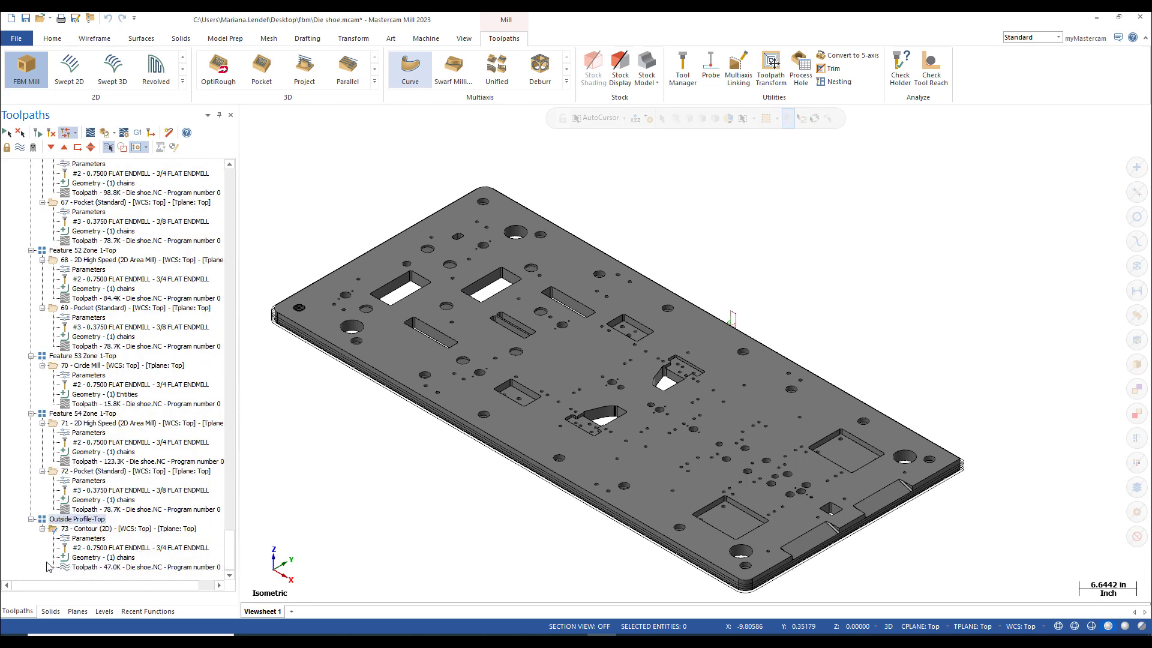
{"action": "left_click", "coordinate": [105, 531]}
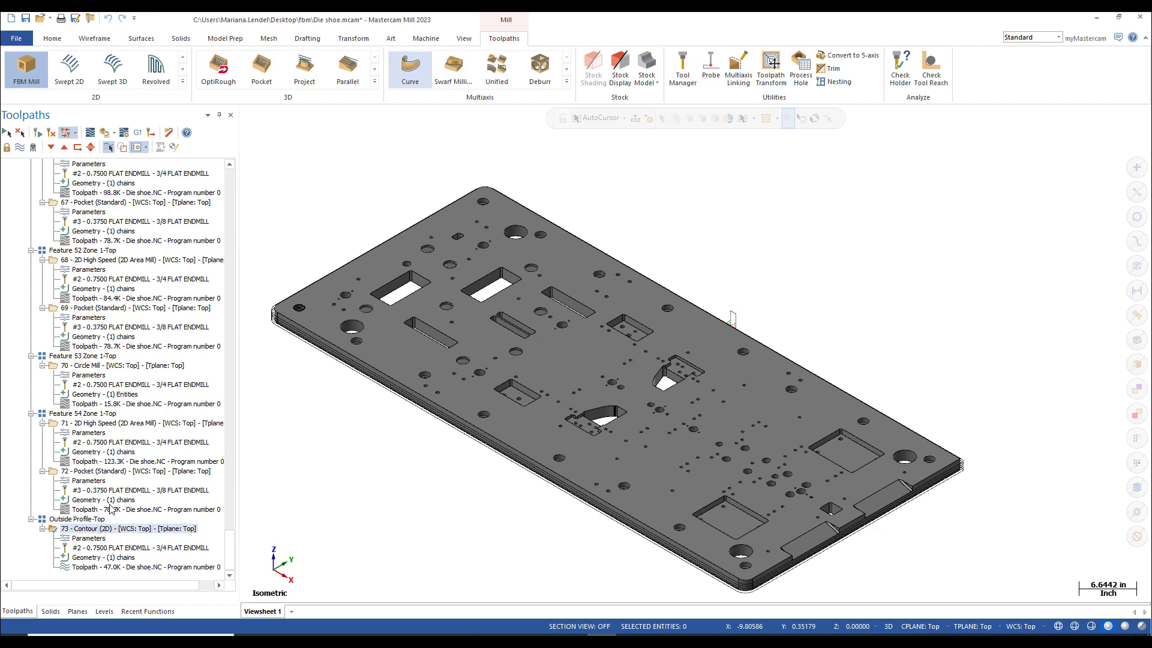
{"action": "left_click", "coordinate": [93, 473]}
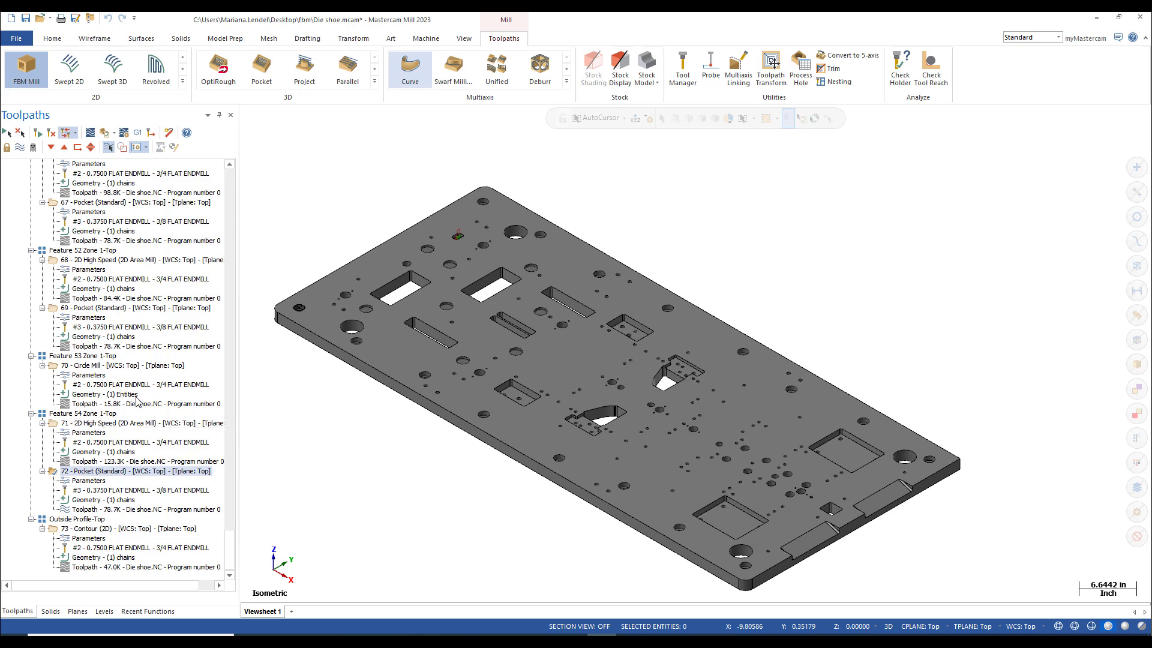
{"action": "scroll", "coordinate": [446, 245], "scroll_direction": "up", "scroll_amount": 6}
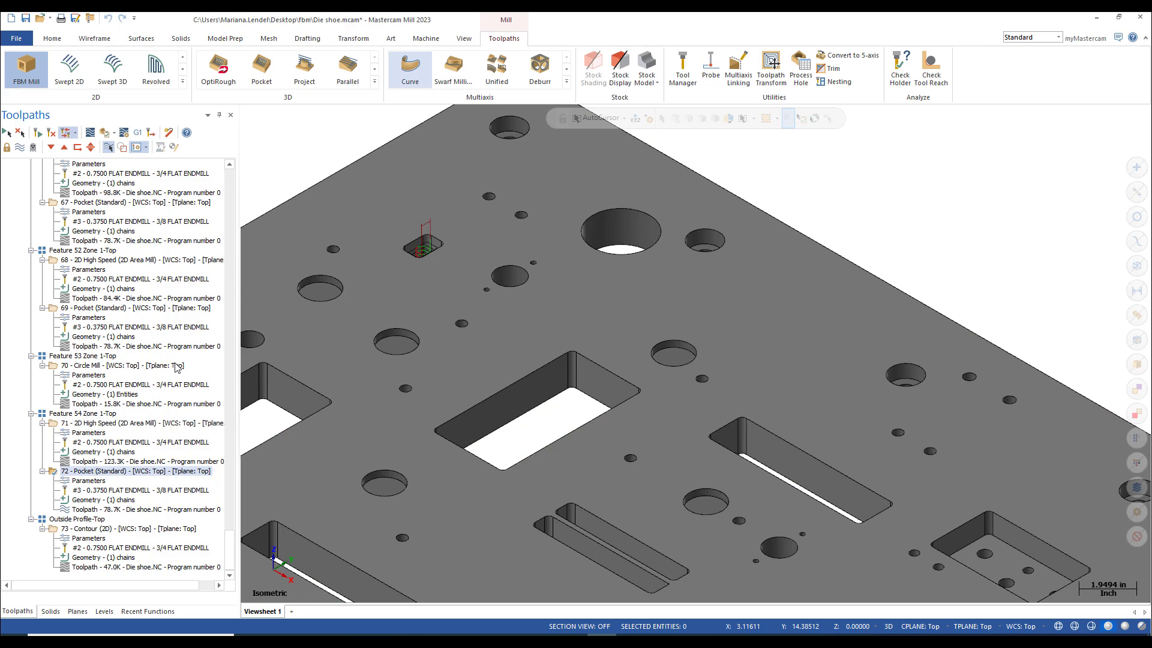
Verify all generated FBM Mill operations in the simulator, playing the material removal with the whole plate in view.
{"action": "left_click_drag", "start_coordinate": [233, 565], "coordinate": [234, 183]}
{"action": "left_click", "coordinate": [19, 146]}
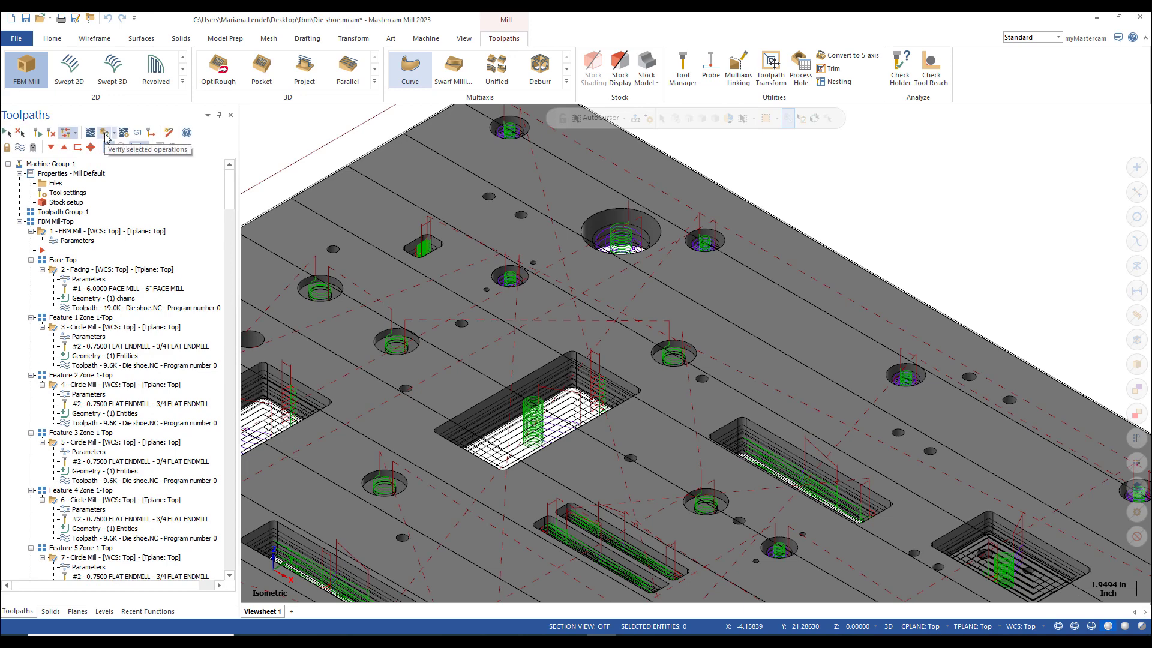
{"action": "left_click", "coordinate": [107, 137]}
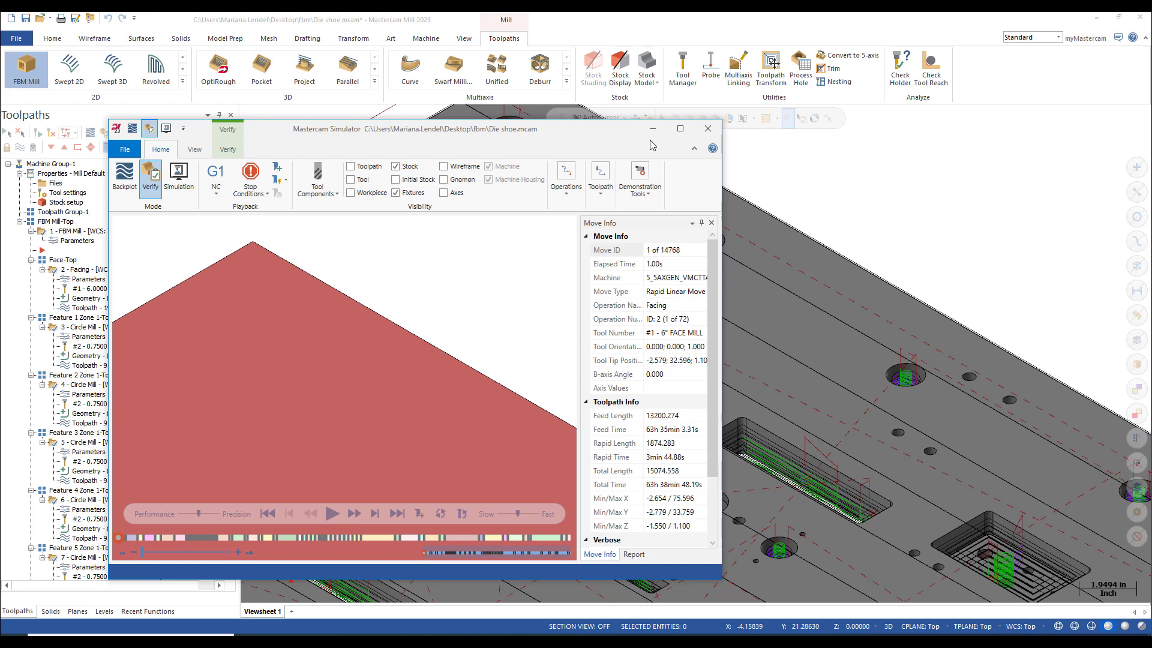
{"action": "left_click", "coordinate": [680, 128]}
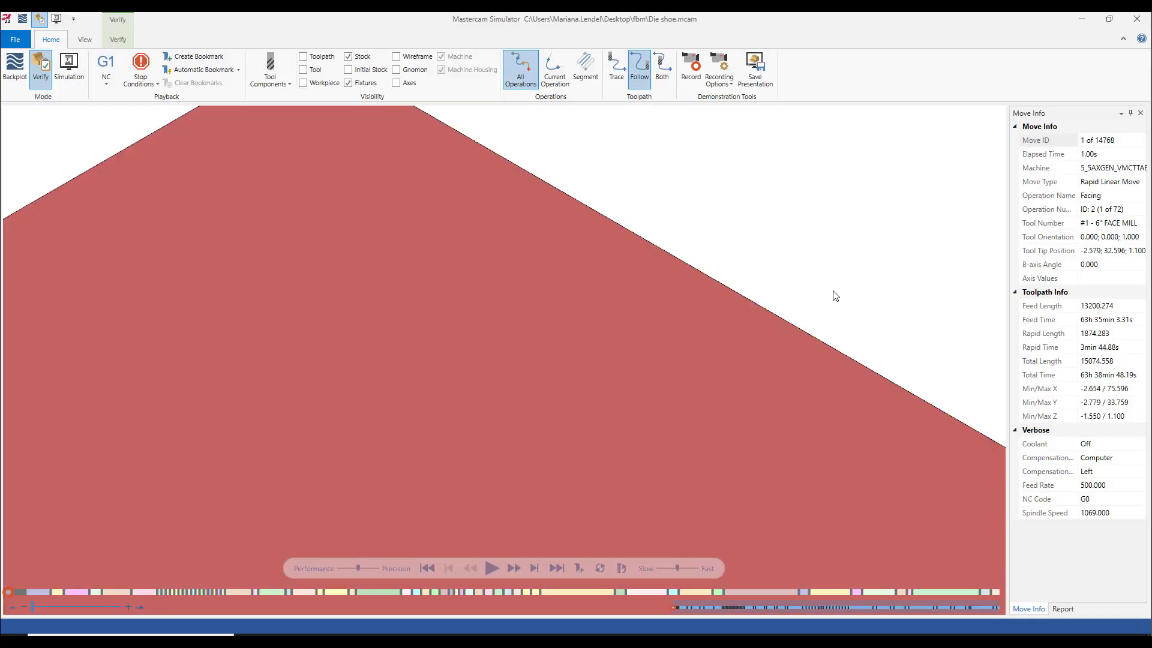
{"action": "right_click", "coordinate": [728, 182]}
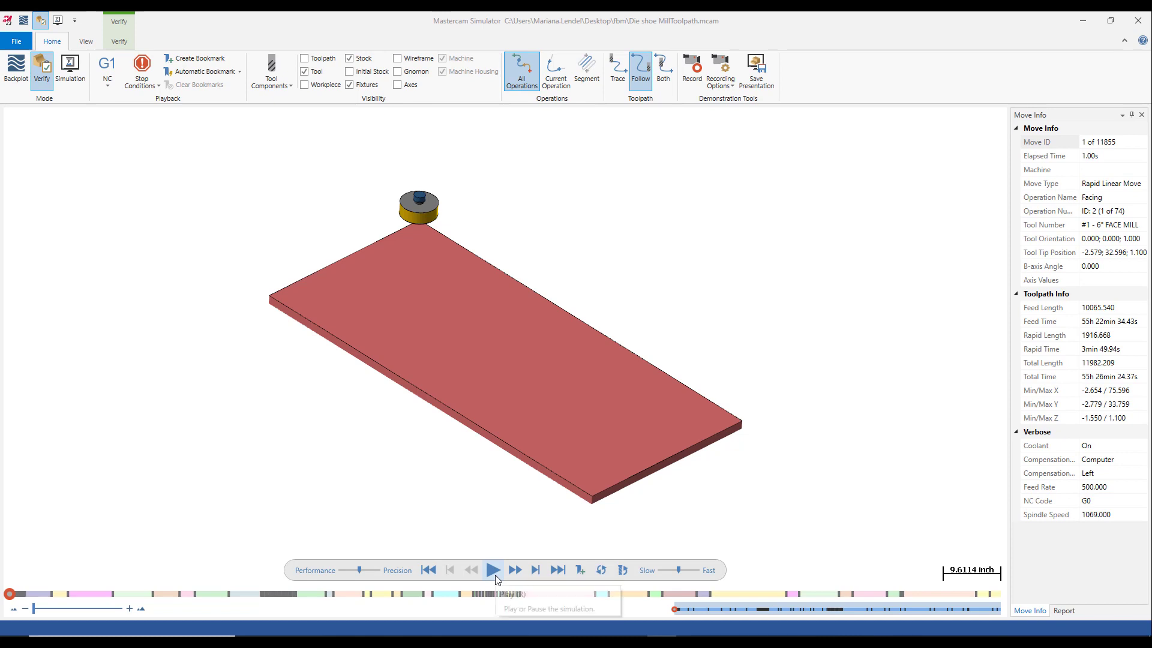
{"action": "left_click", "coordinate": [494, 573]}
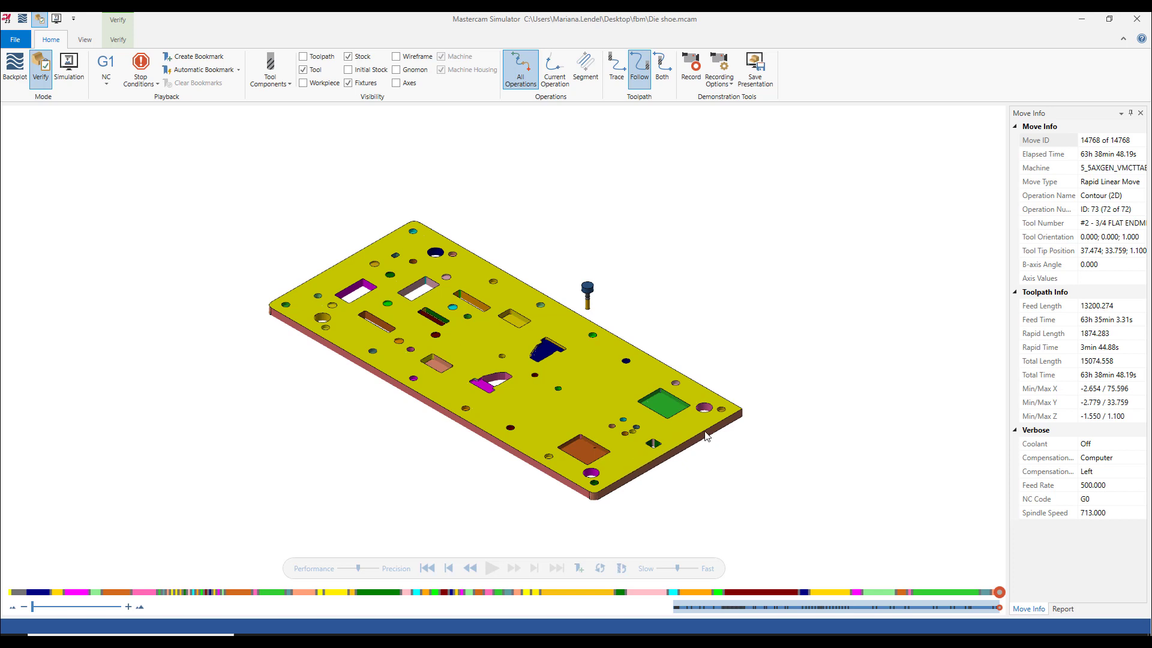
Return from the simulator to the plate model and hide the toolpath display of all operations.
{"action": "left_click", "coordinate": [1084, 23]}
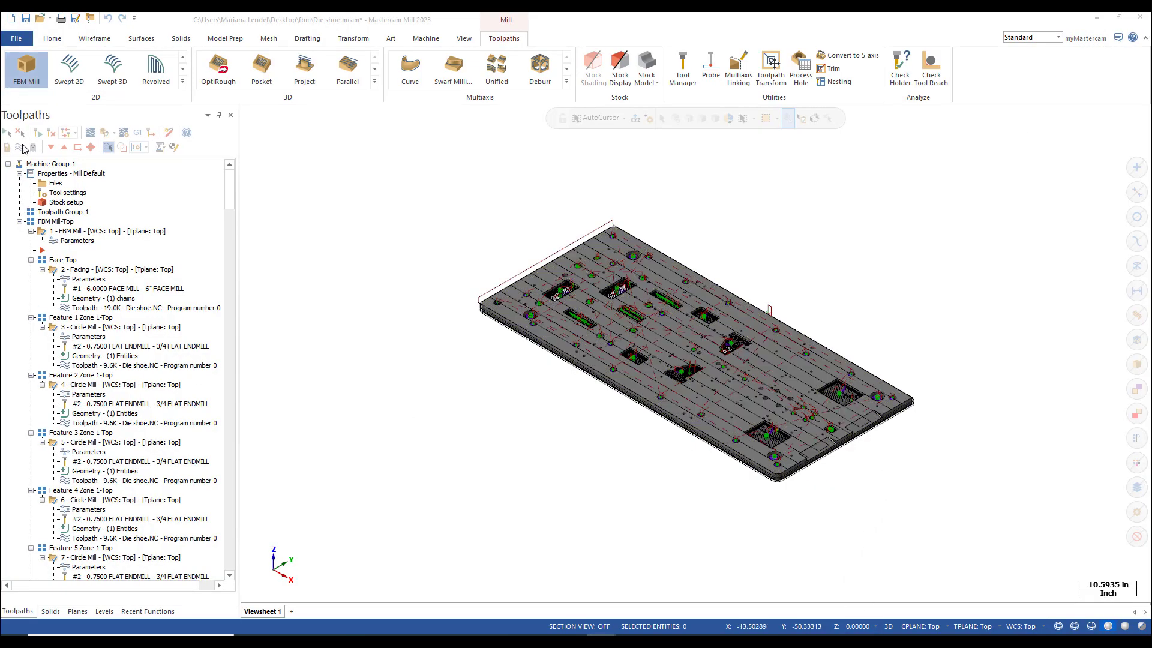
{"action": "left_click", "coordinate": [20, 147]}
{"action": "scroll", "coordinate": [851, 465], "scroll_direction": "up", "scroll_amount": 3}
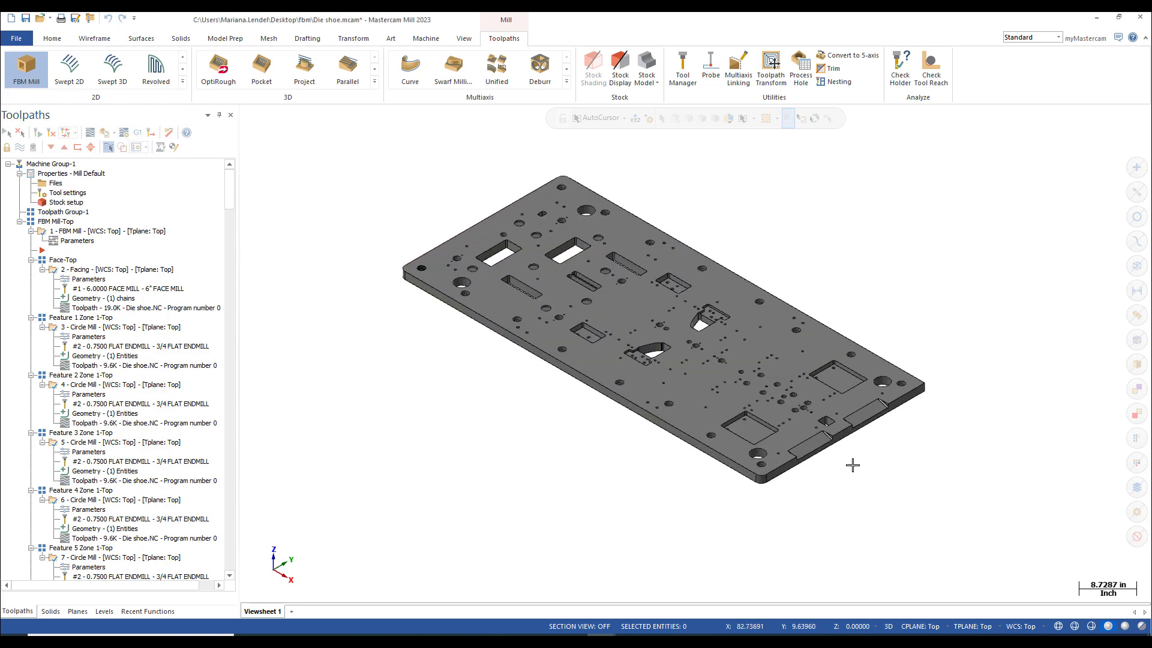
{"action": "scroll", "coordinate": [852, 465], "scroll_direction": "up", "scroll_amount": 1}
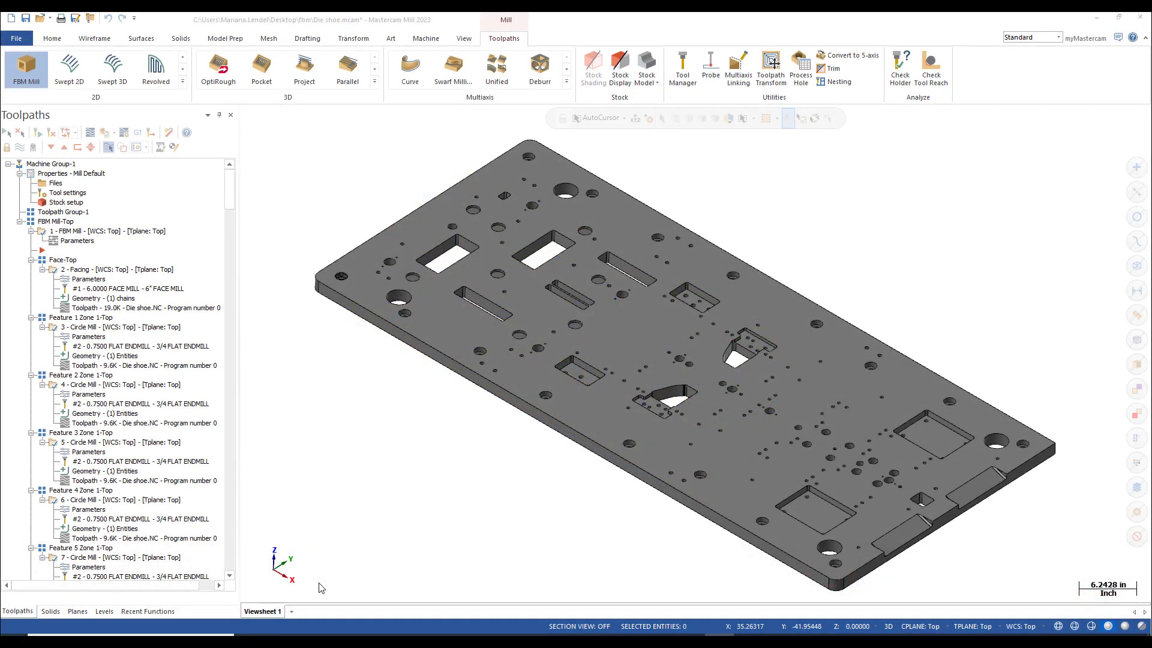
Review the hole features in the solid's history and the available Model Prep tools, and return to the toolpath list.
{"action": "left_click", "coordinate": [49, 611]}
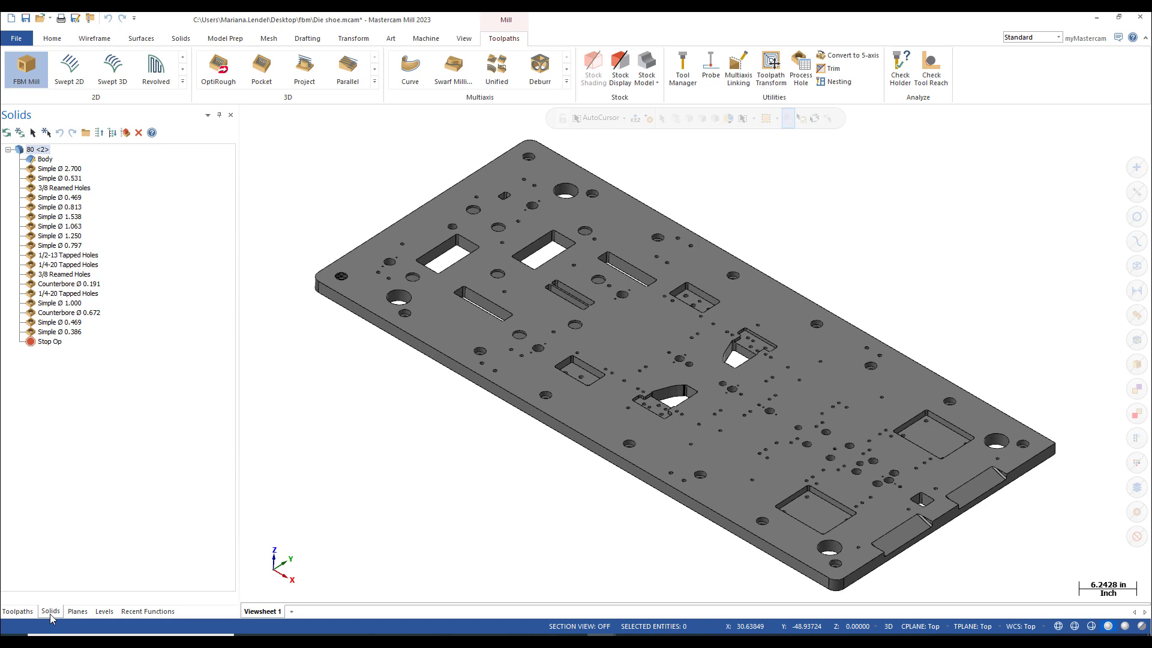
{"action": "left_click", "coordinate": [233, 39]}
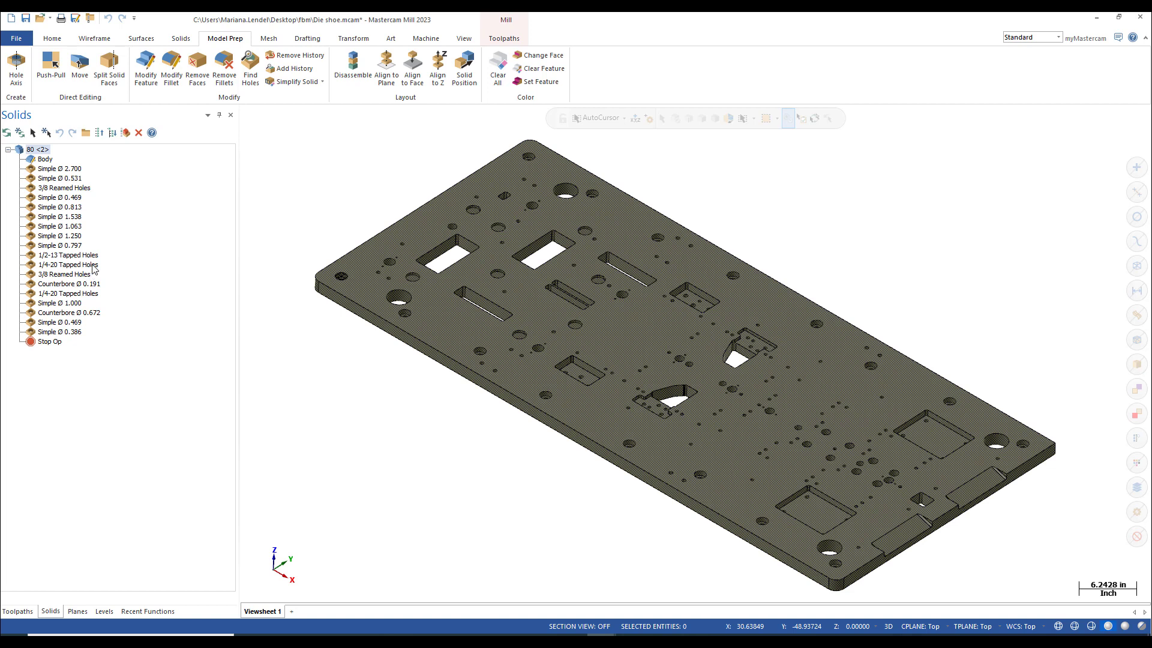
{"action": "left_click", "coordinate": [17, 612]}
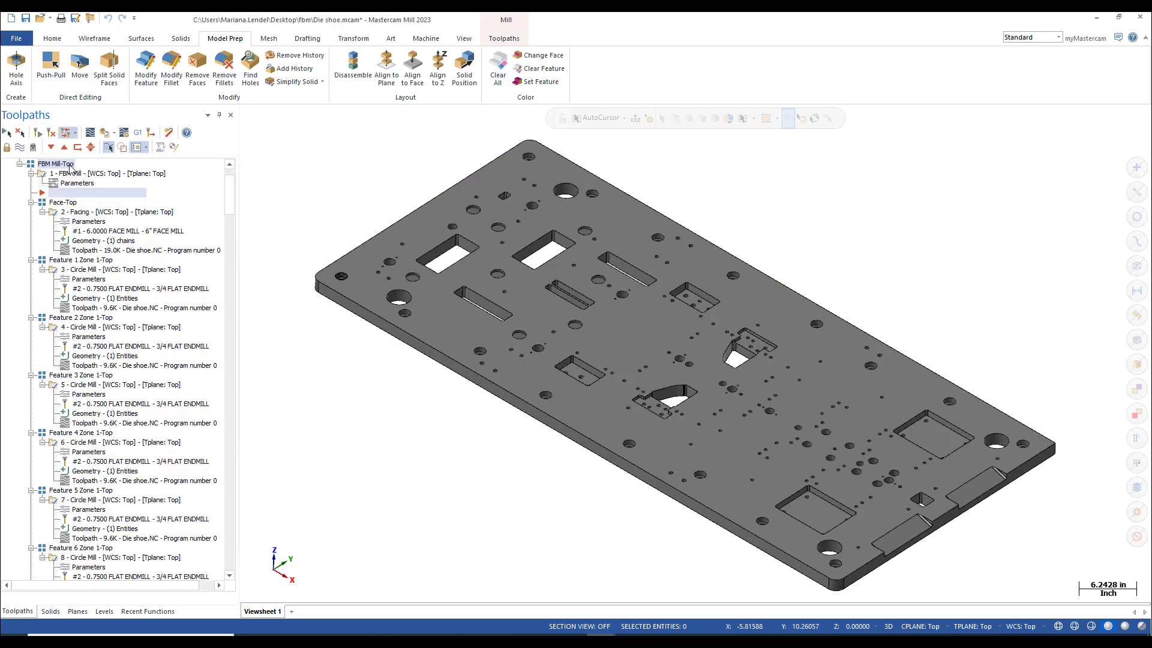
Collapse the operation tree so that FBM Mill-Top lists only its feature groups.
{"action": "right_click", "coordinate": [63, 166]}
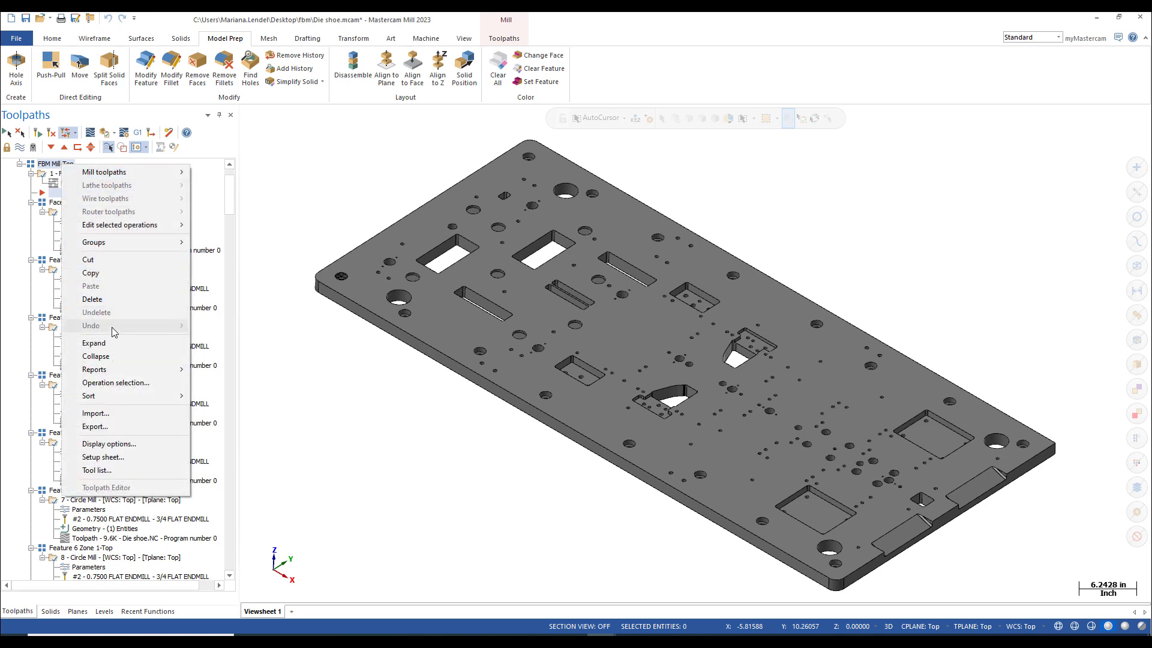
{"action": "left_click", "coordinate": [123, 357]}
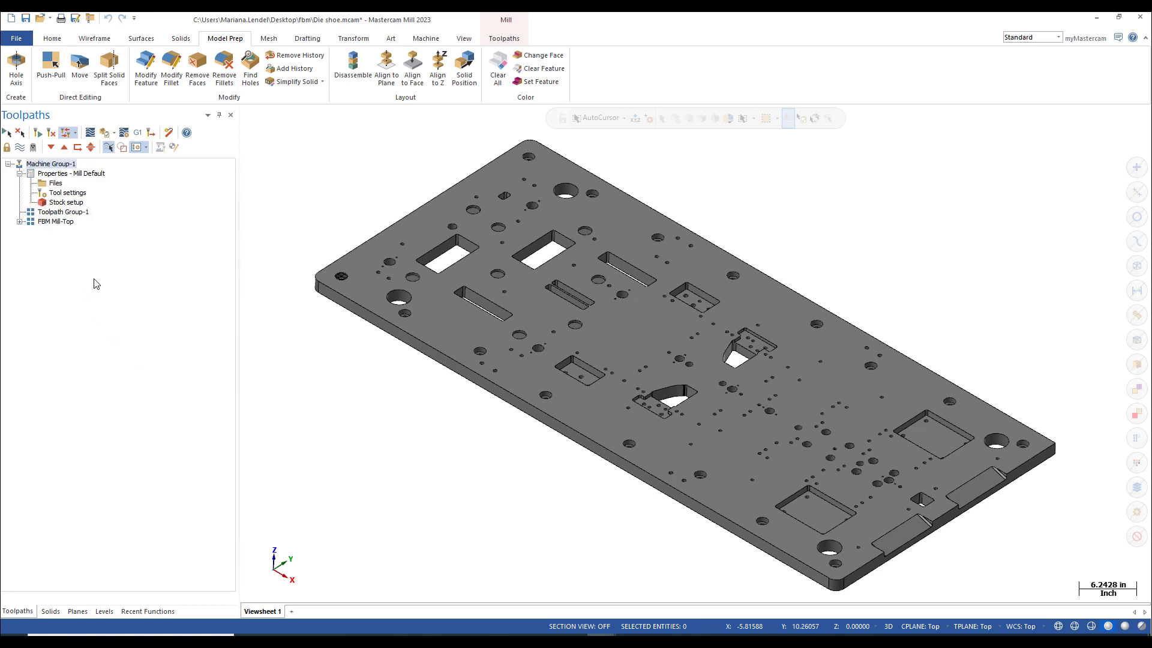
{"action": "left_click", "coordinate": [19, 221]}
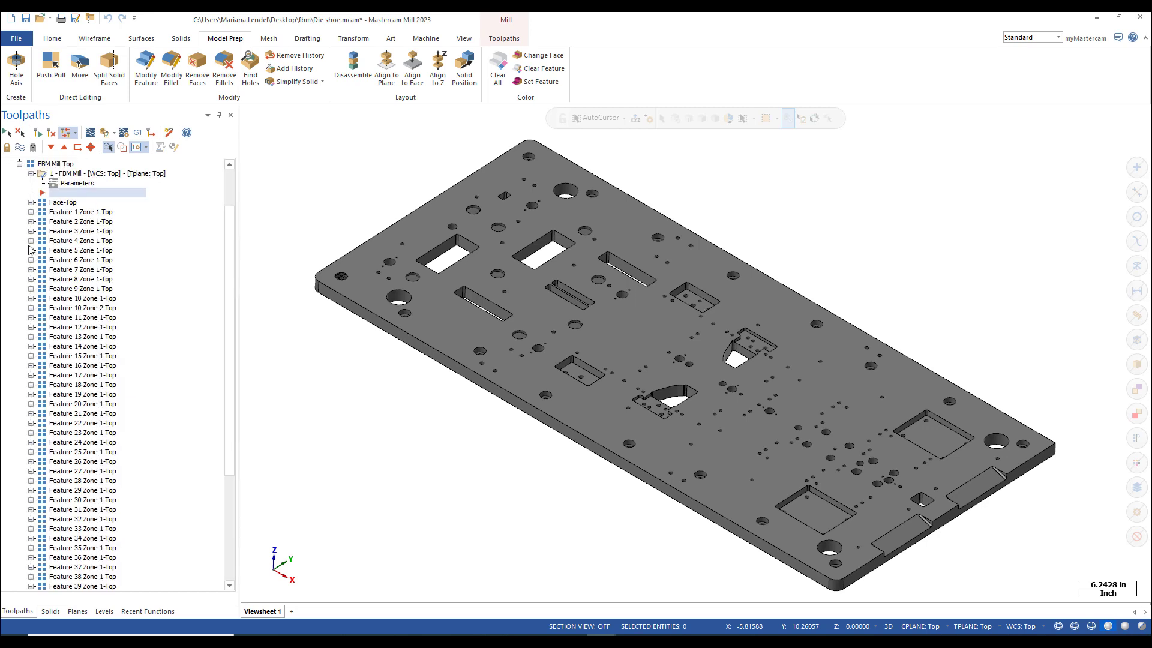
Move the insertion arrow below the 73 - Contour (2D) operation in the Outside Profile-Top group.
{"action": "left_click_drag", "start_coordinate": [71, 193], "coordinate": [77, 586]}
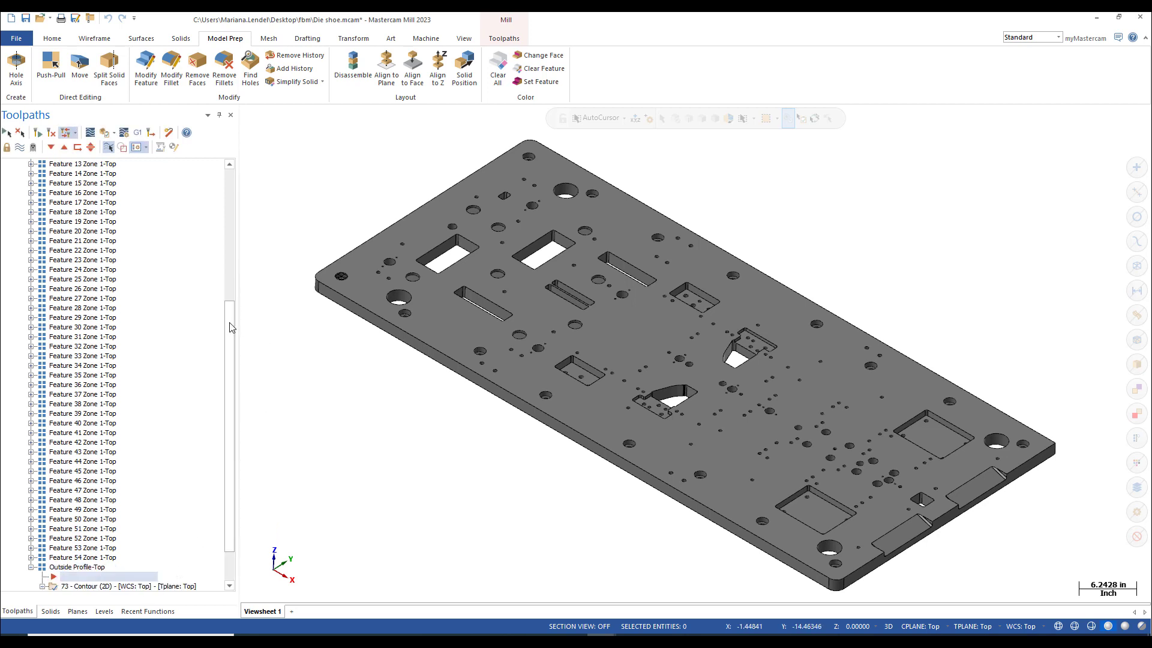
{"action": "left_click_drag", "start_coordinate": [231, 325], "coordinate": [231, 366]}
{"action": "left_click", "coordinate": [86, 538]}
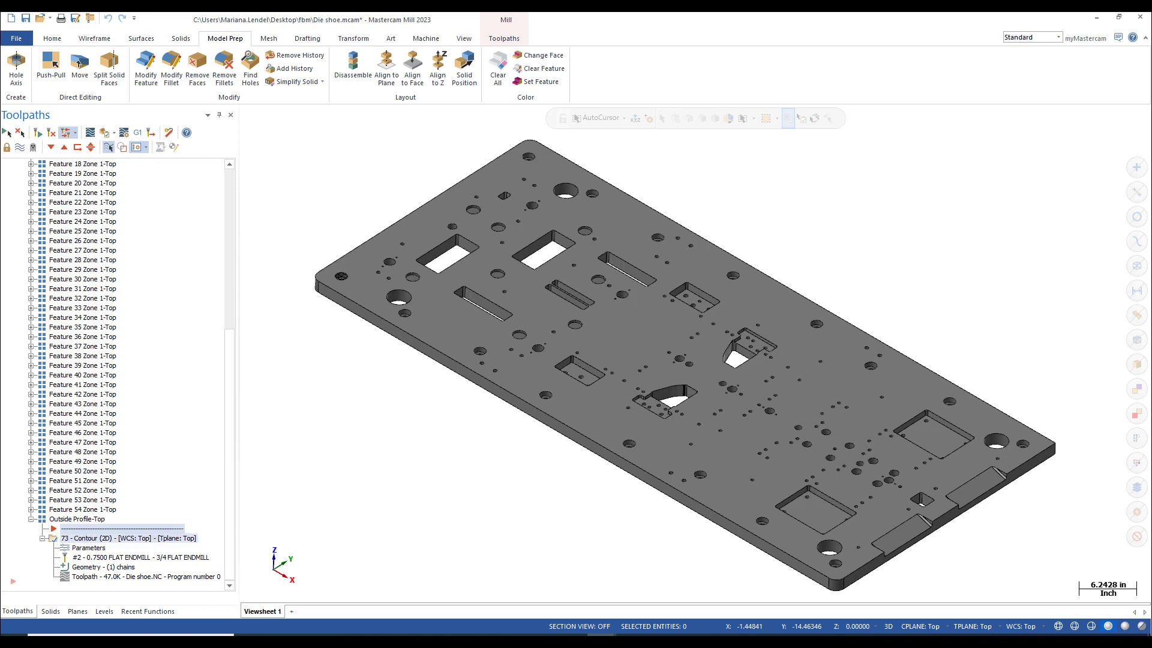
{"action": "left_click_drag", "start_coordinate": [81, 585], "coordinate": [81, 585]}
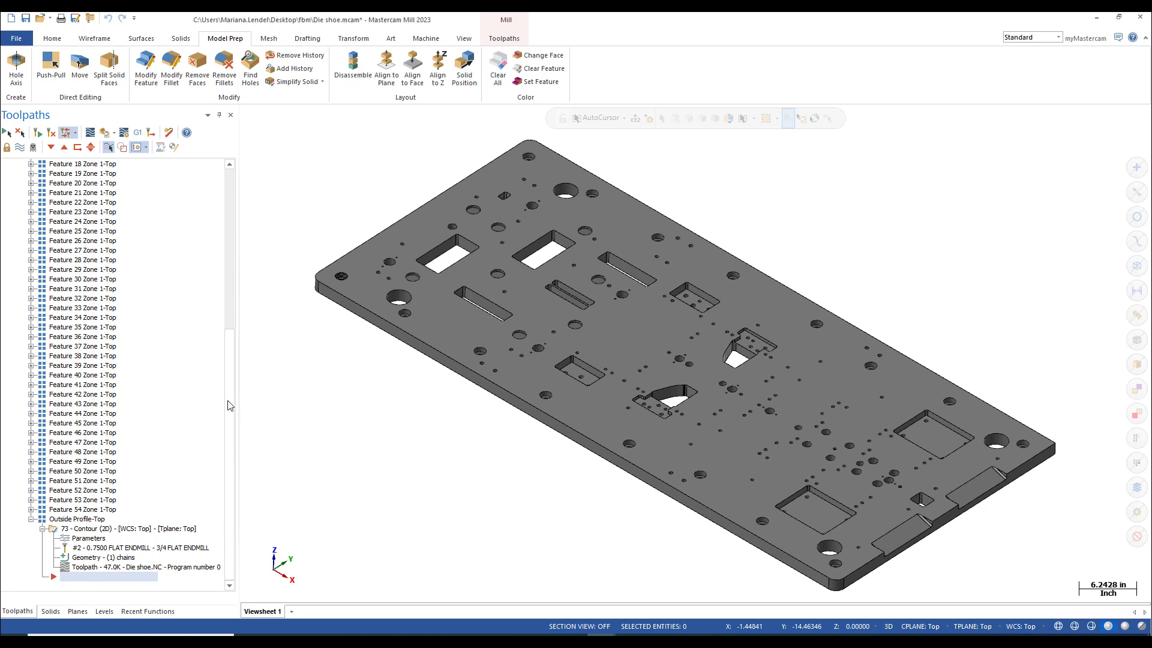
{"action": "left_click_drag", "start_coordinate": [232, 409], "coordinate": [225, 223]}
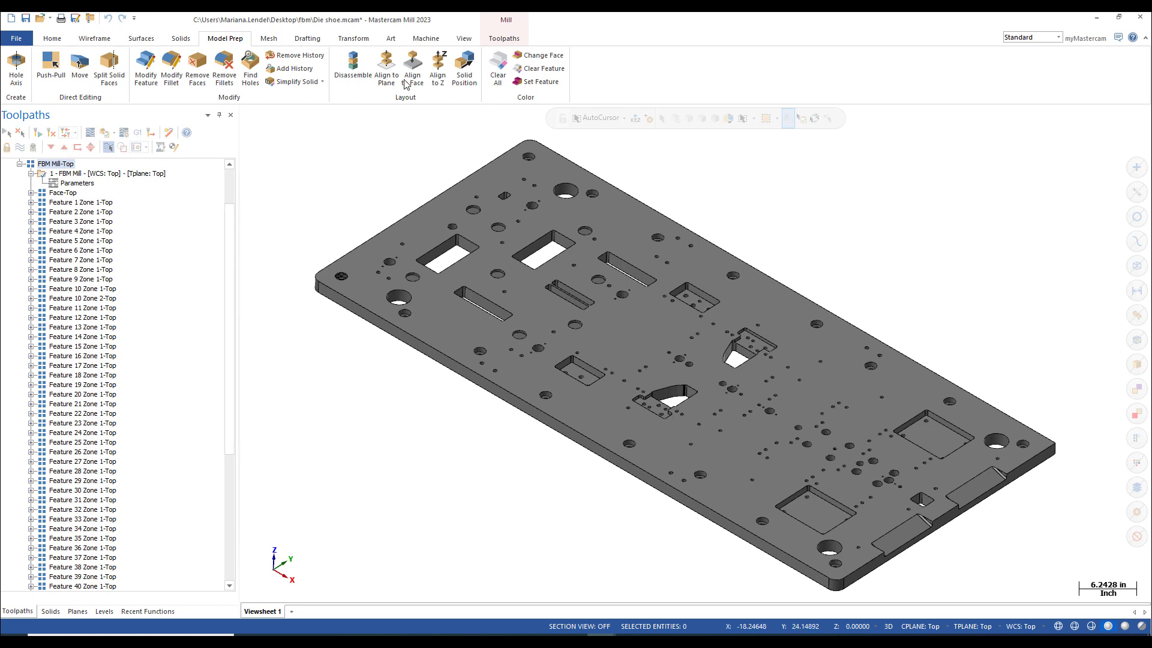
Start an FBM Drill toolpath and enable automatic initial hole detection in its setup.
{"action": "left_click", "coordinate": [503, 40]}
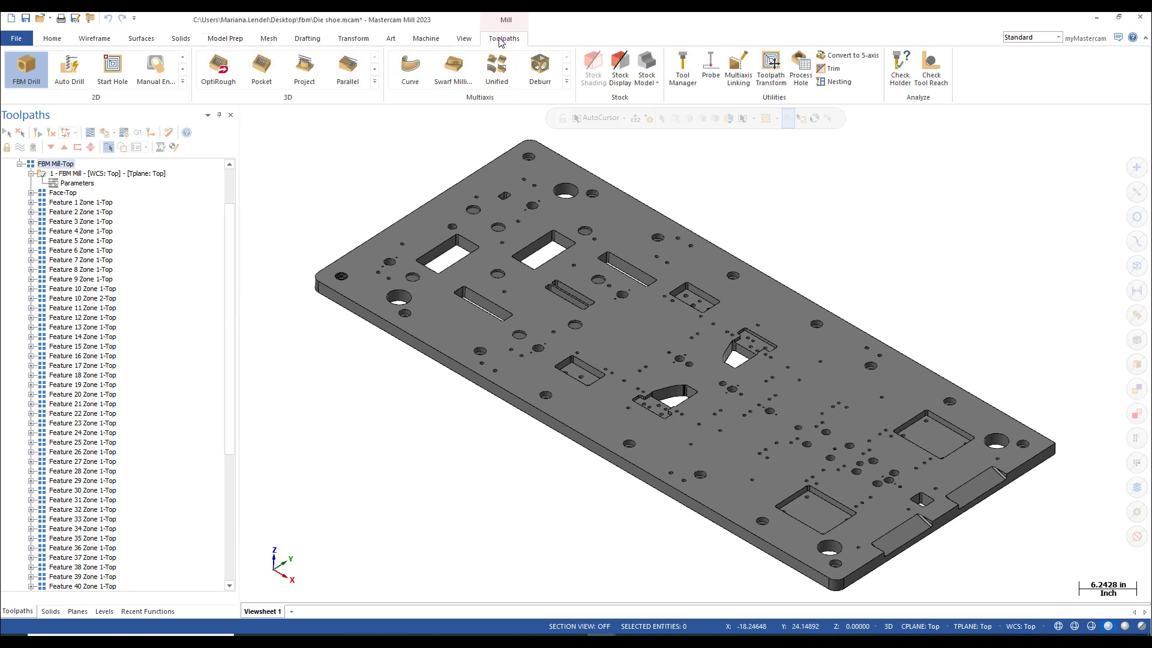
{"action": "left_click", "coordinate": [183, 85]}
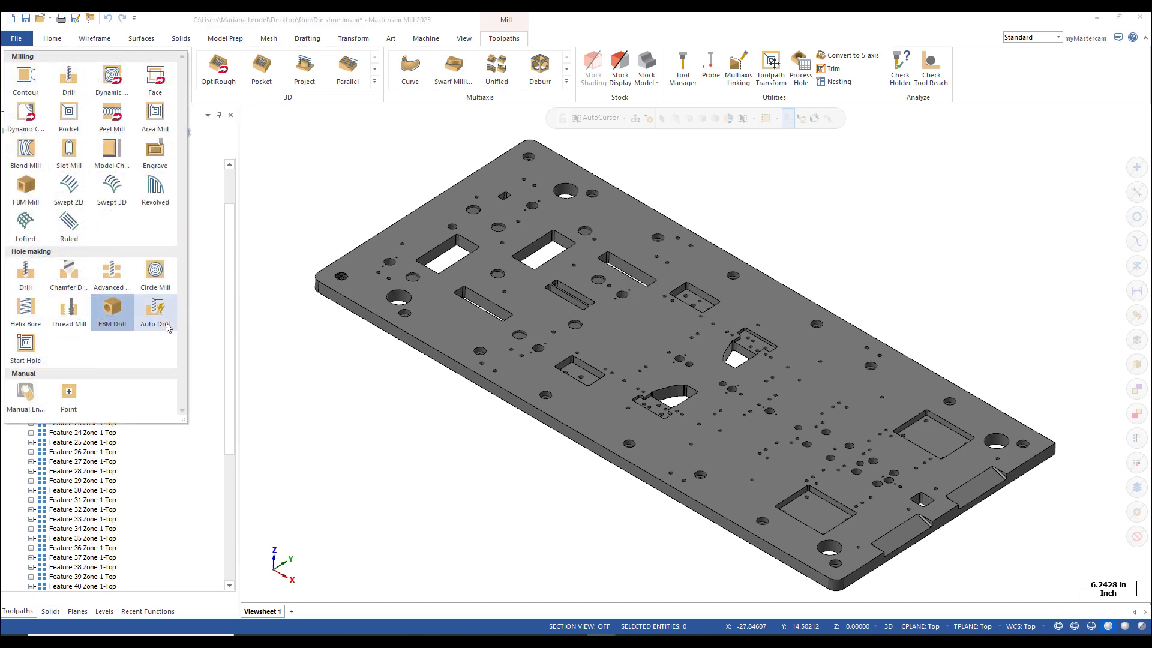
{"action": "left_click", "coordinate": [119, 321]}
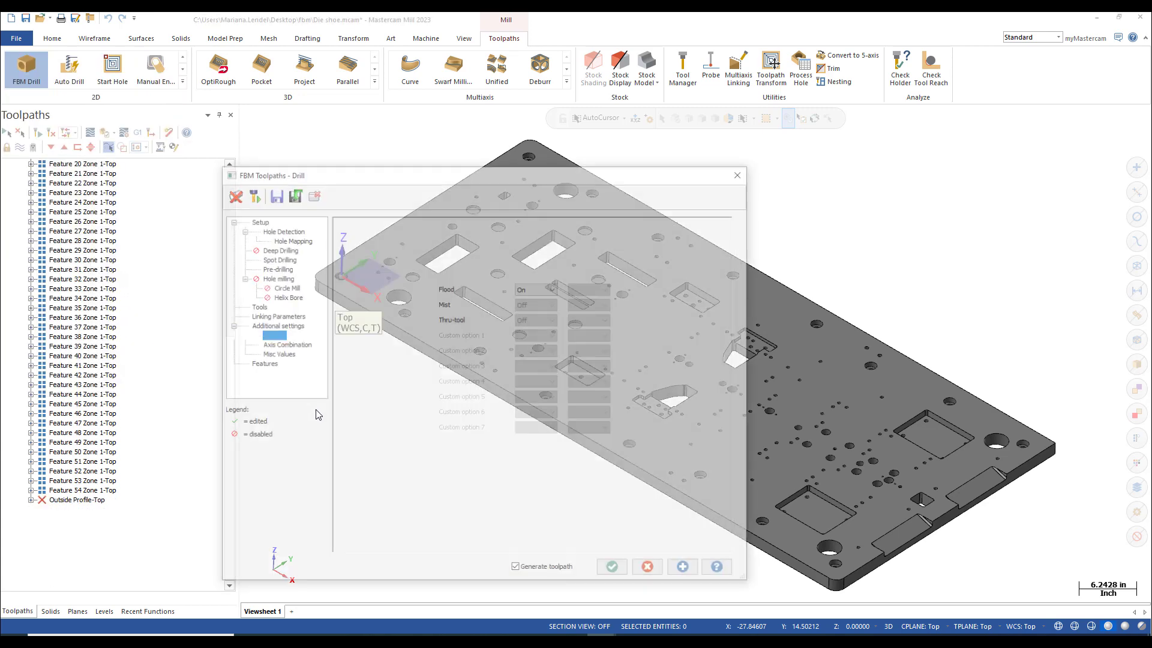
{"action": "left_click", "coordinate": [256, 219]}
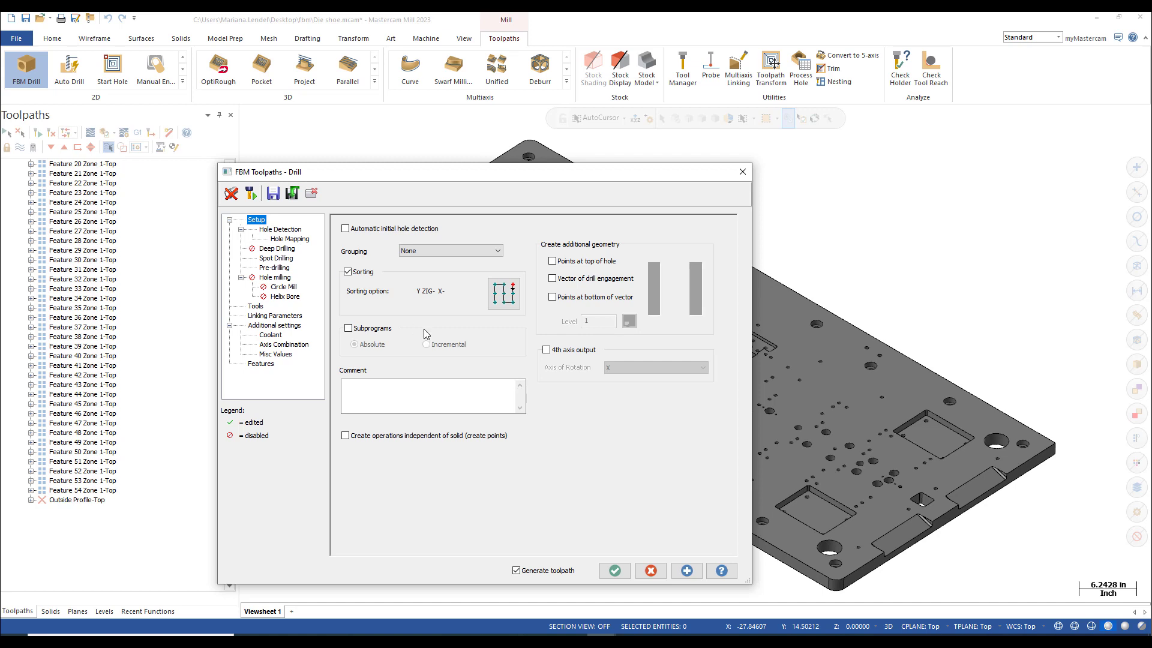
{"action": "left_click", "coordinate": [346, 230]}
Keep the FBM Drill grouping at None and the Y ZIG- X- sorting, and review the diameter limits for hole detection.
{"action": "left_click", "coordinate": [439, 255]}
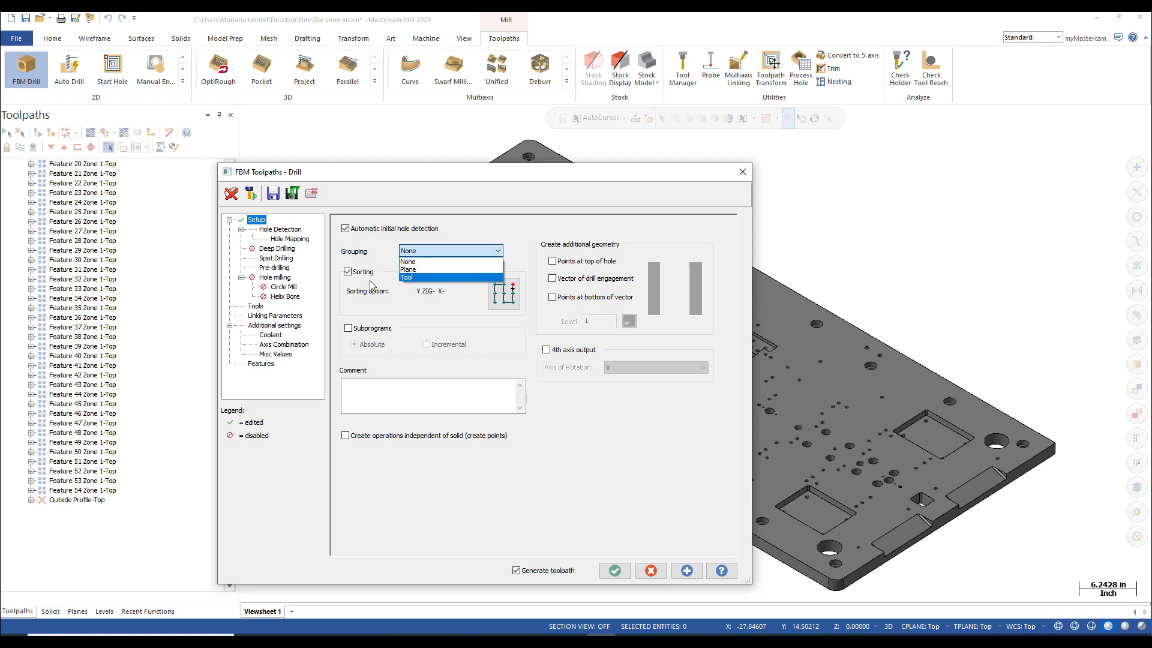
{"action": "left_click", "coordinate": [445, 262]}
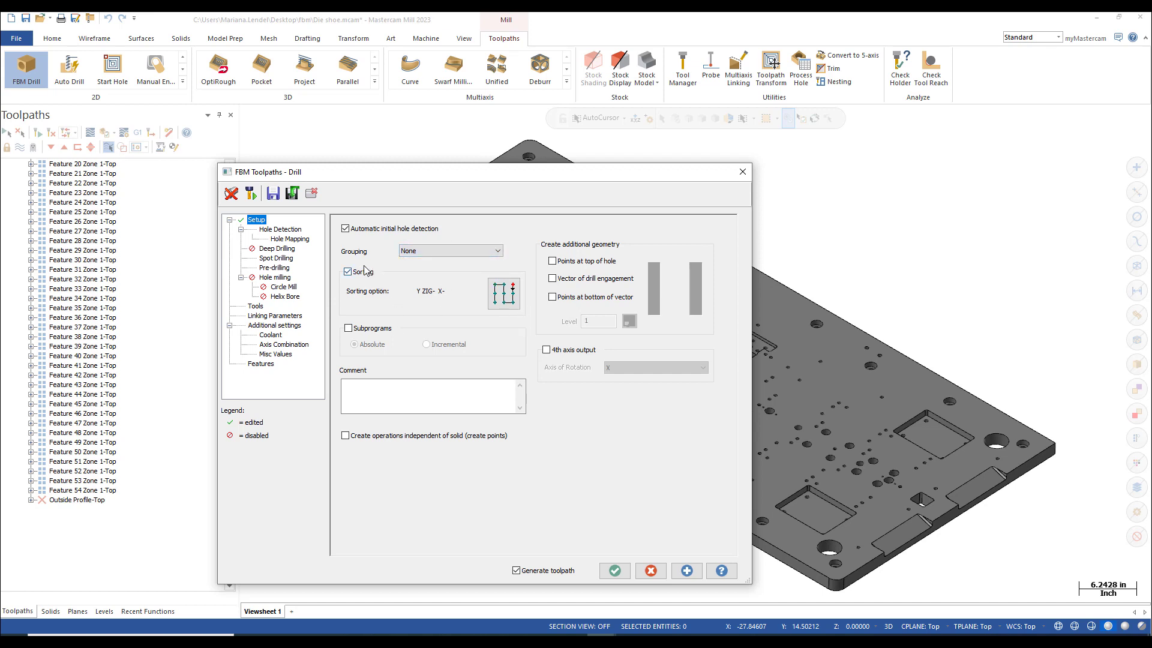
{"action": "left_click", "coordinate": [504, 298]}
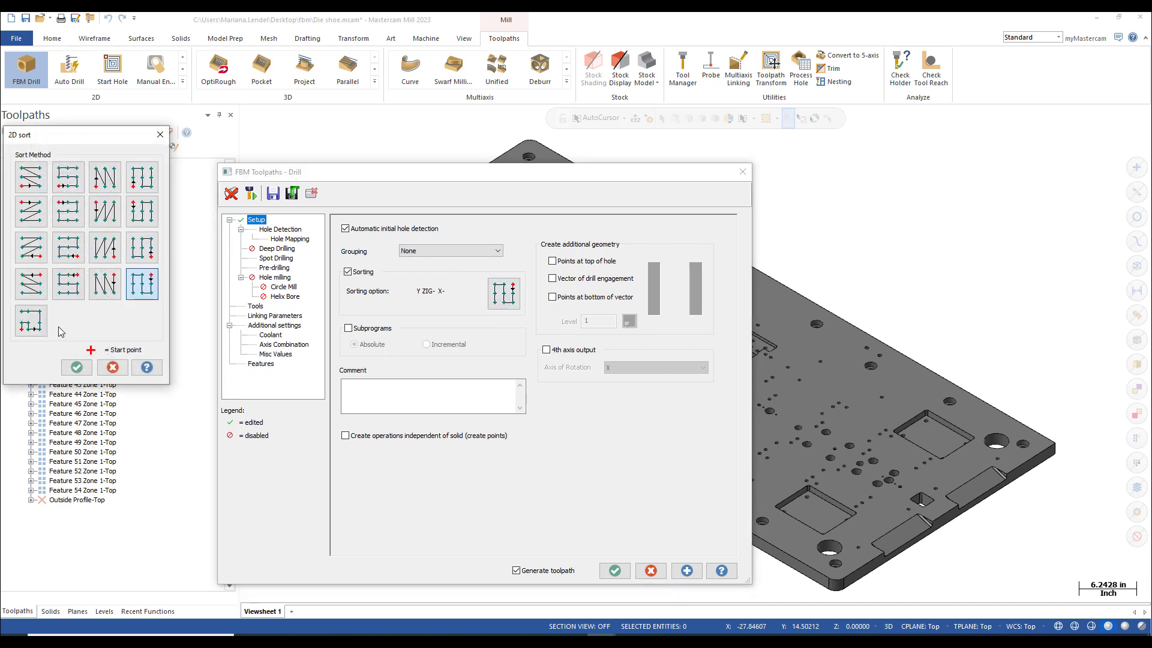
{"action": "left_click", "coordinate": [76, 366]}
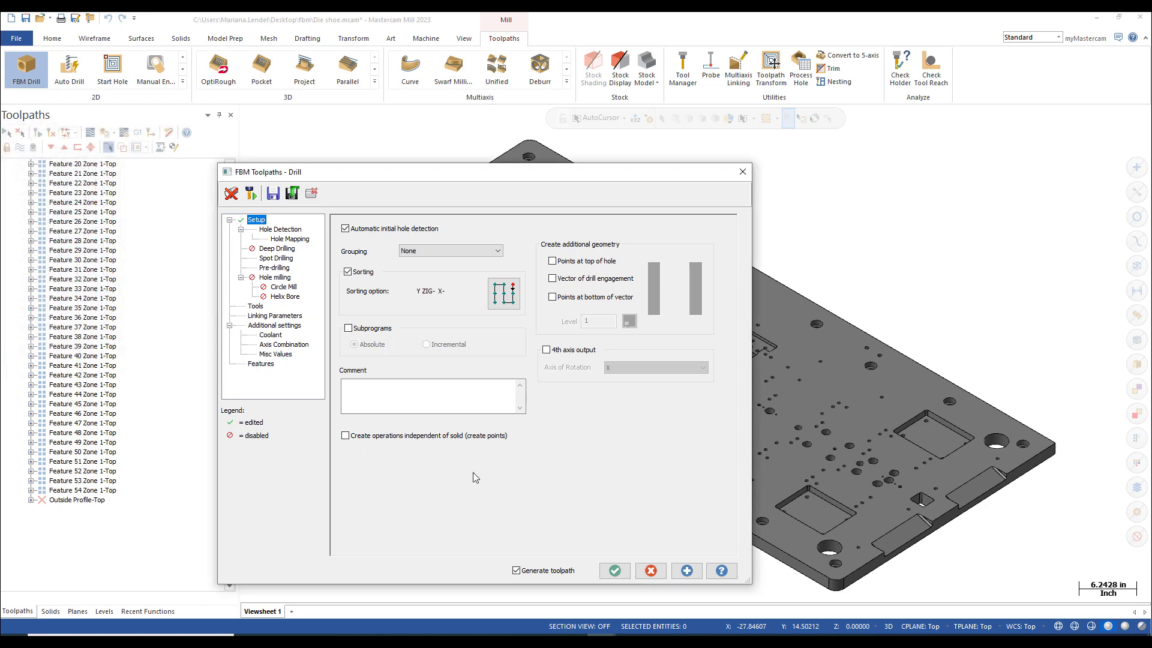
{"action": "left_click", "coordinate": [267, 231]}
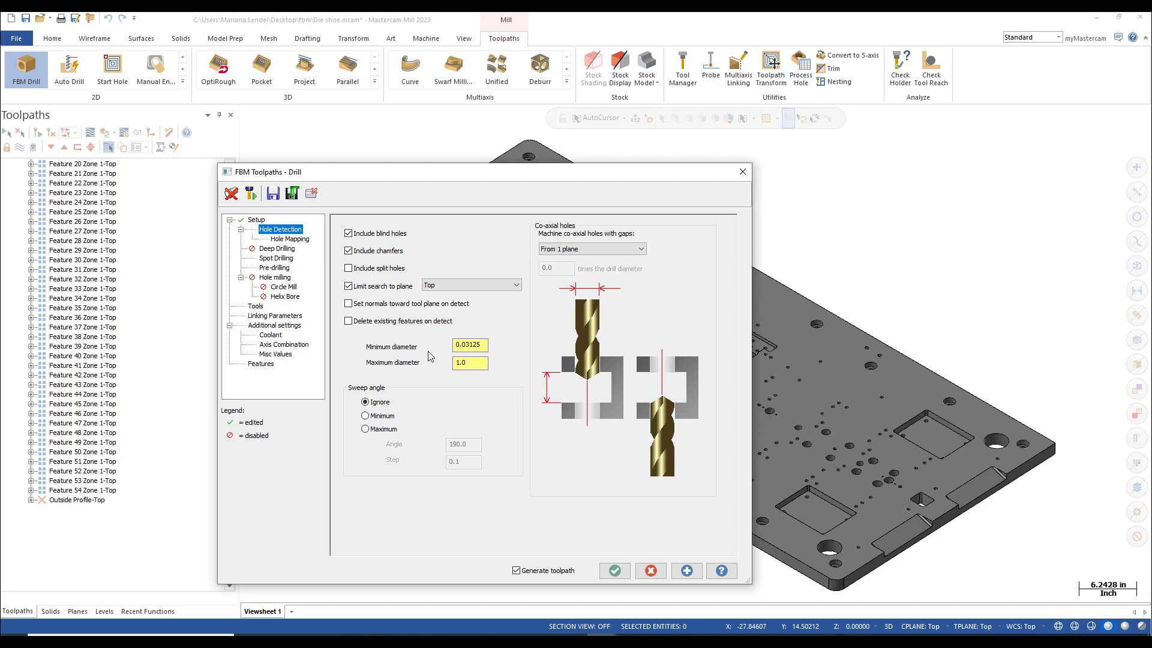
{"action": "left_click", "coordinate": [481, 351]}
Use one tool for all spot drill operations, choosing the 0.75 diameter spot drill from the Mill_Inch library.
{"action": "left_click", "coordinate": [275, 259]}
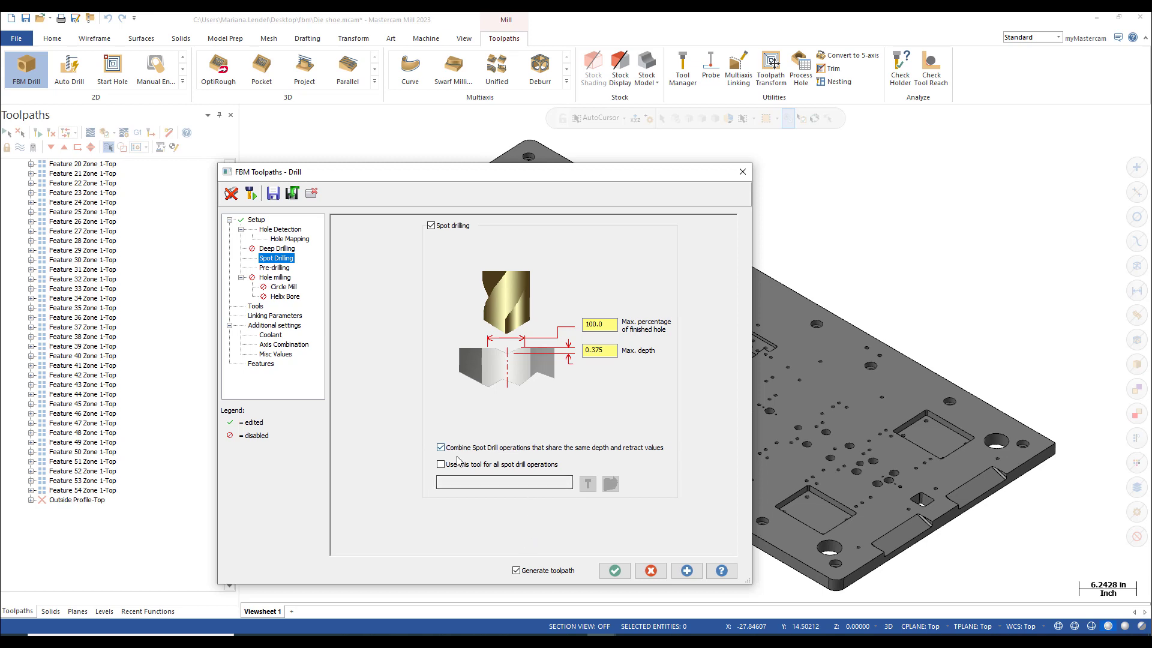
{"action": "left_click", "coordinate": [441, 464]}
{"action": "left_click", "coordinate": [610, 484]}
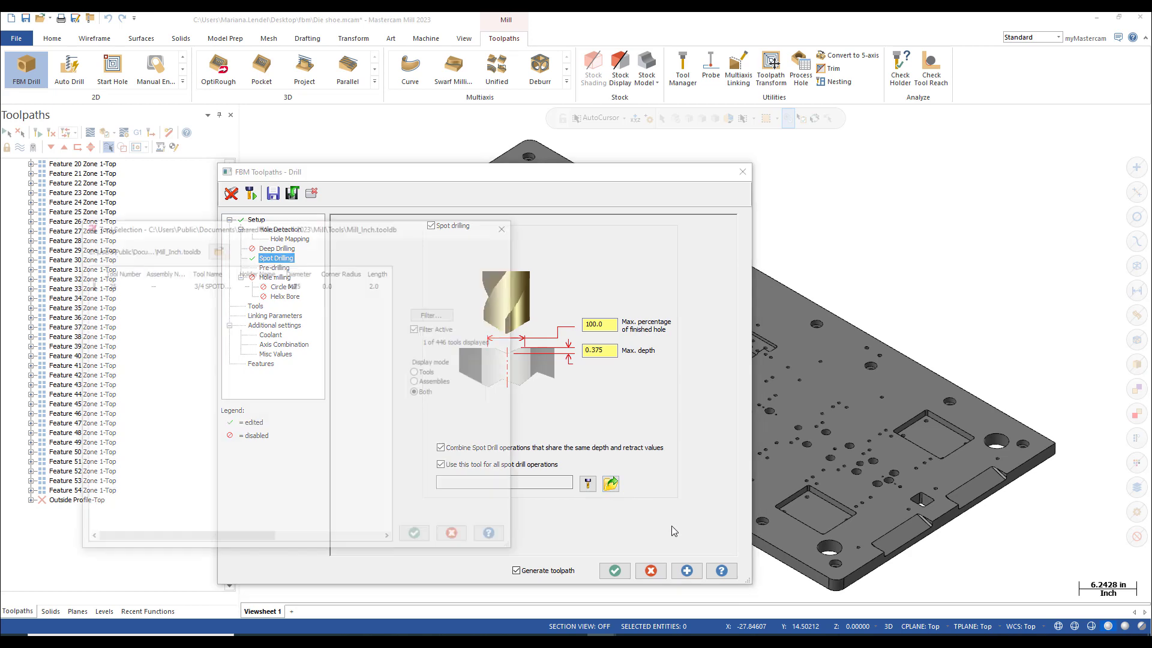
{"action": "left_click", "coordinate": [150, 286]}
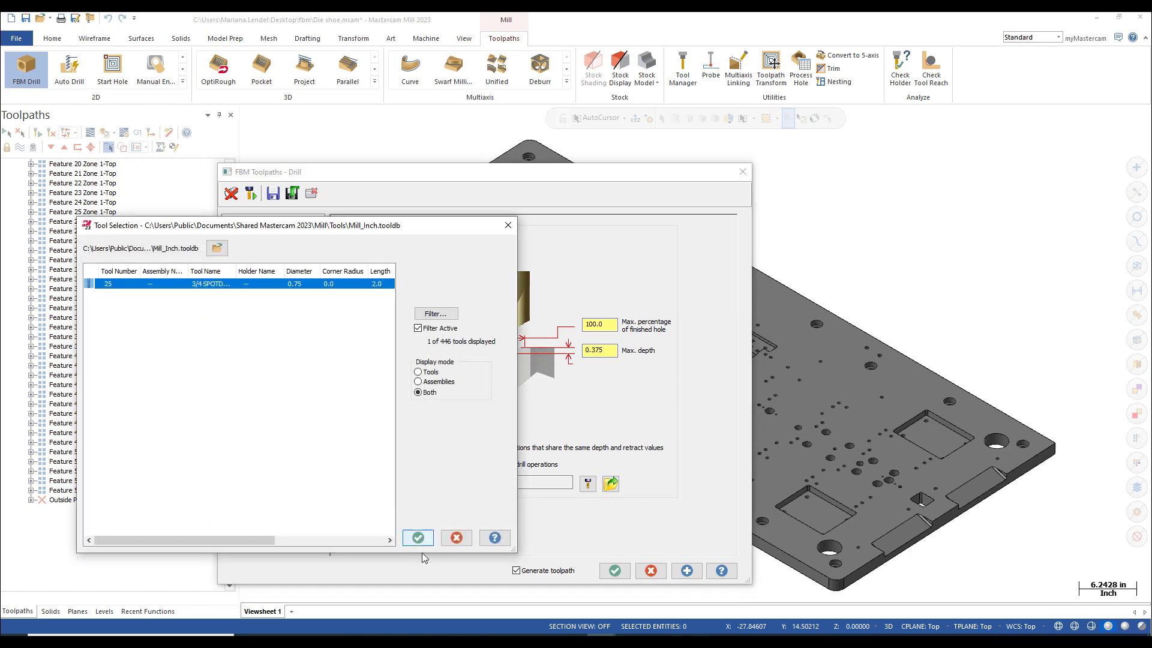
{"action": "left_click", "coordinate": [424, 540]}
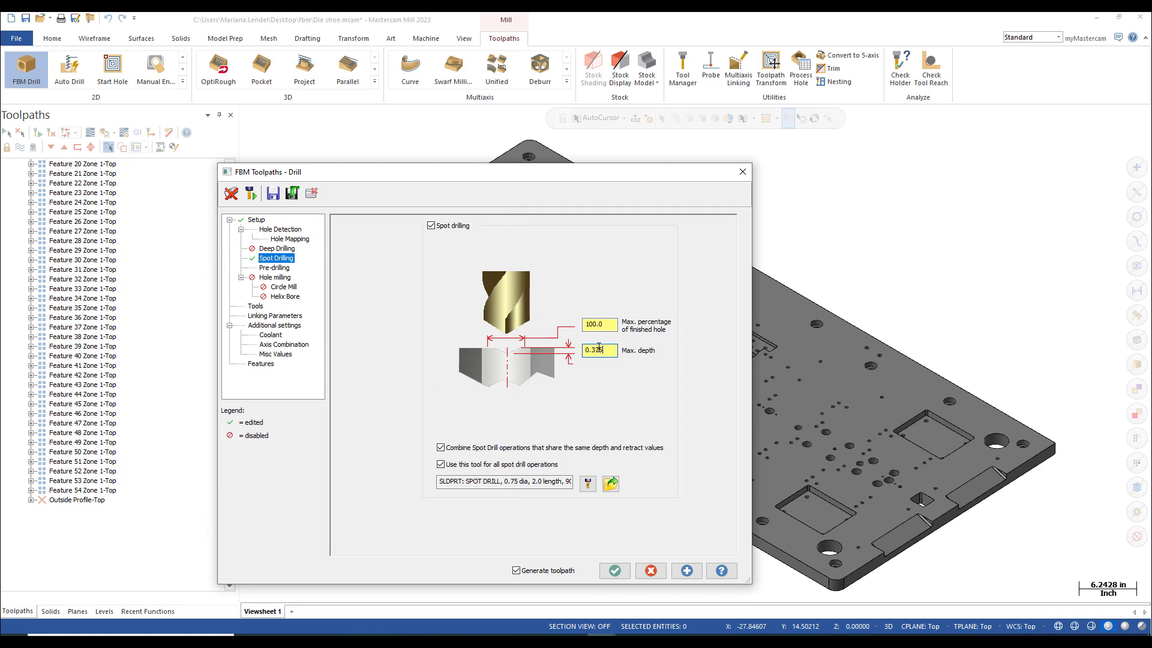
Change the maximum depth for spot drilling, and bring up the pre-drilling settings for review.
{"action": "left_click_drag", "start_coordinate": [613, 347], "coordinate": [581, 348]}
{"action": "type", "text": "0"}
{"action": "key", "text": "Return"}
{"action": "left_click", "coordinate": [277, 269]}
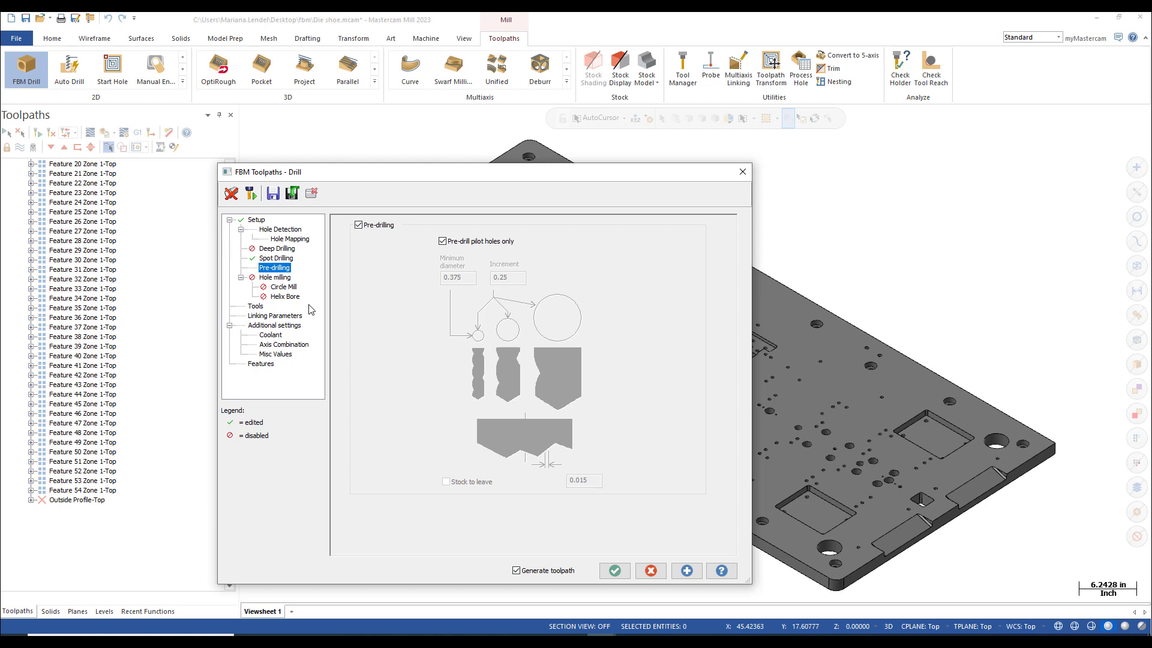
Restrict tool selection to the tool library by disabling tools from the part file and tool creation as needed.
{"action": "left_click", "coordinate": [255, 307]}
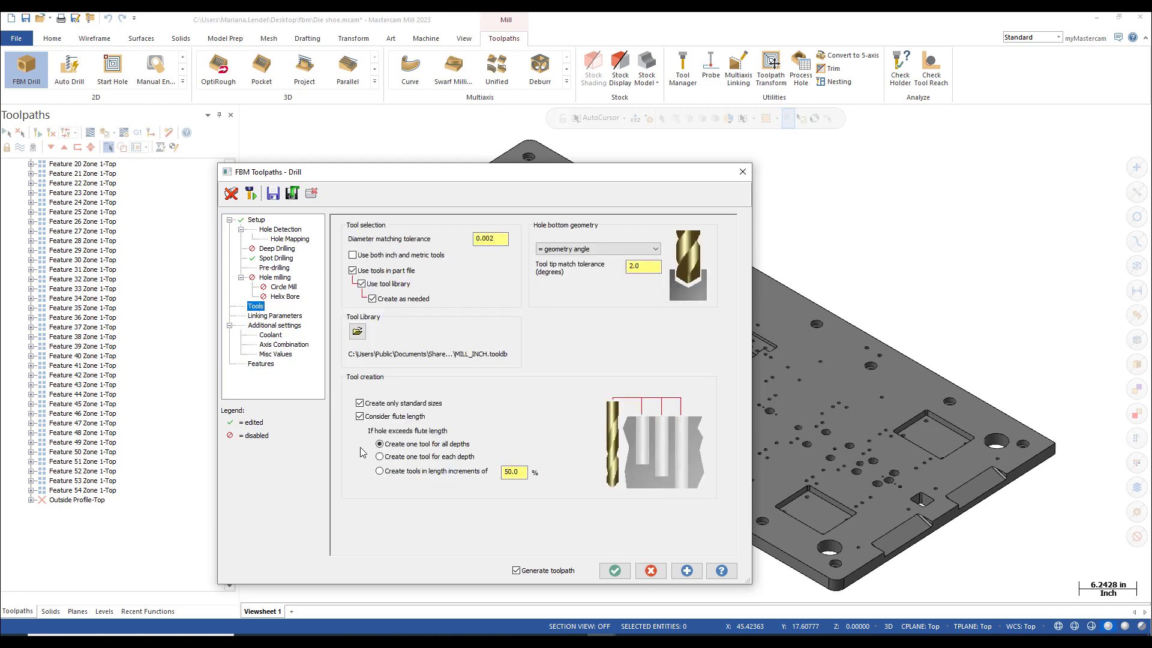
{"action": "left_click", "coordinate": [352, 271]}
{"action": "left_click", "coordinate": [372, 299]}
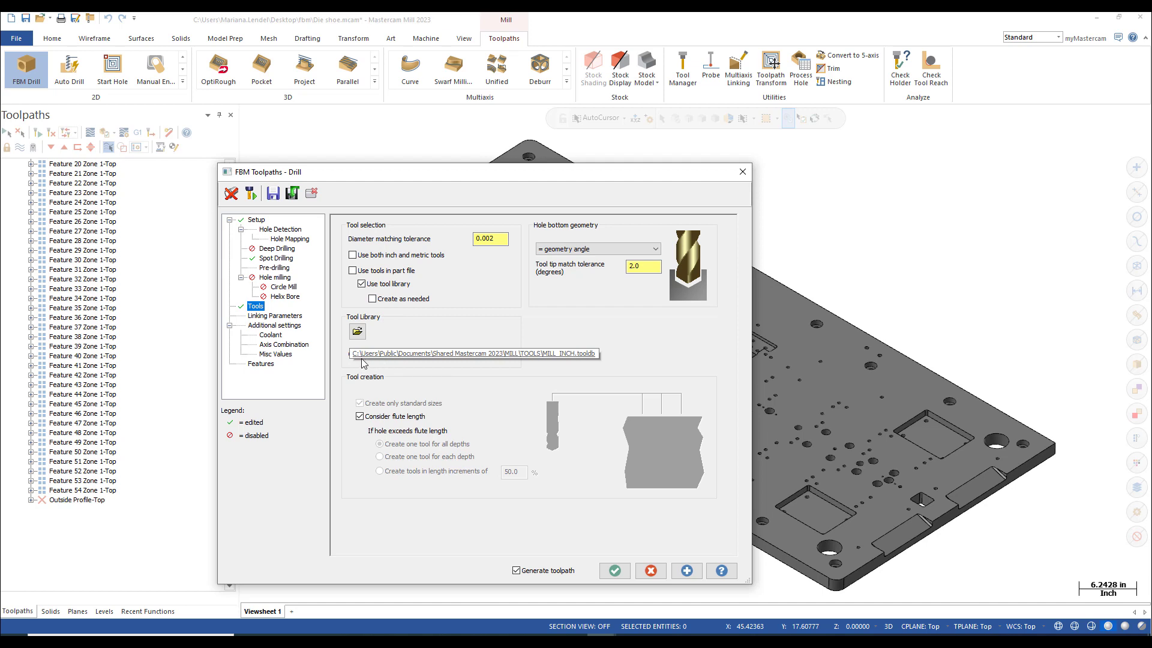
Use clearance only at the operation's start and end, and add a 0.05 break-through distance for through holes.
{"action": "left_click", "coordinate": [274, 316]}
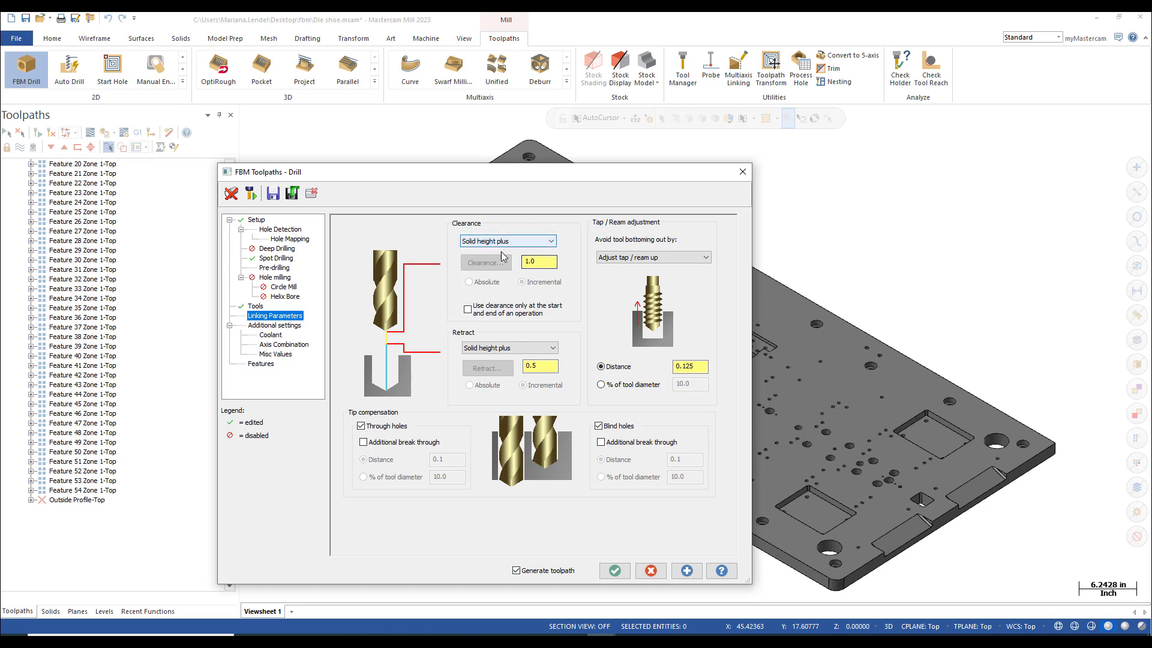
{"action": "left_click", "coordinate": [468, 310]}
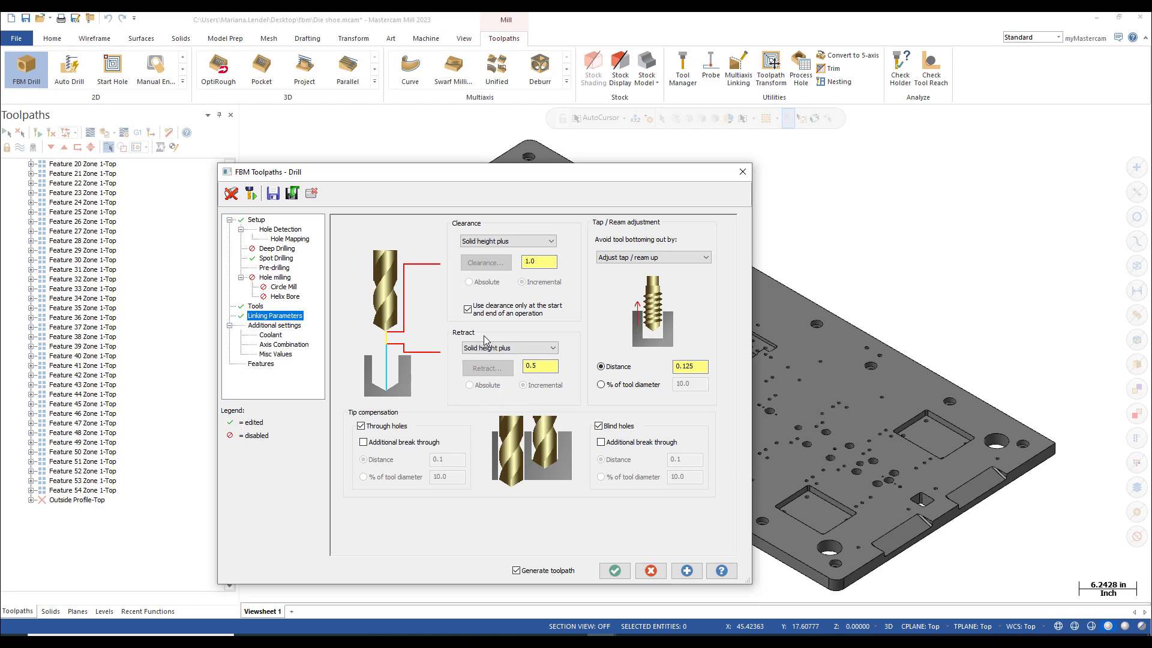
{"action": "left_click", "coordinate": [363, 443]}
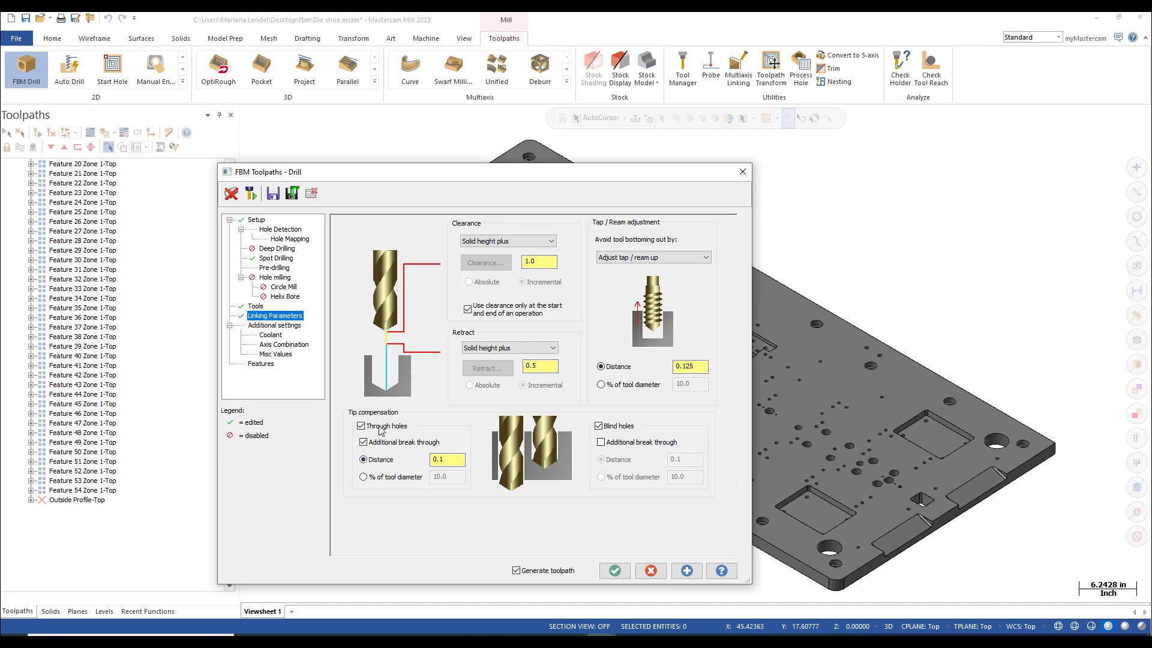
{"action": "double_click", "coordinate": [443, 459]}
{"action": "type", "text": "05"}
{"action": "key", "text": "Return"}
Review the coolant settings, and detect the plate's hole features for the FBM Drill toolpath.
{"action": "left_click", "coordinate": [271, 335]}
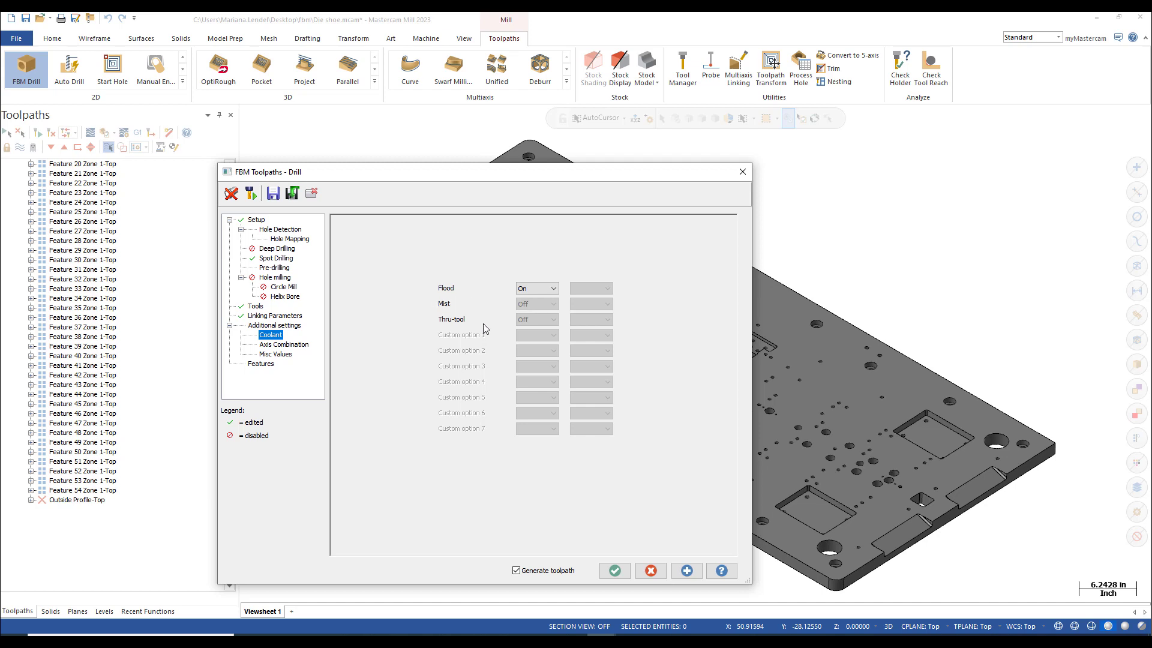
{"action": "left_click", "coordinate": [231, 193]}
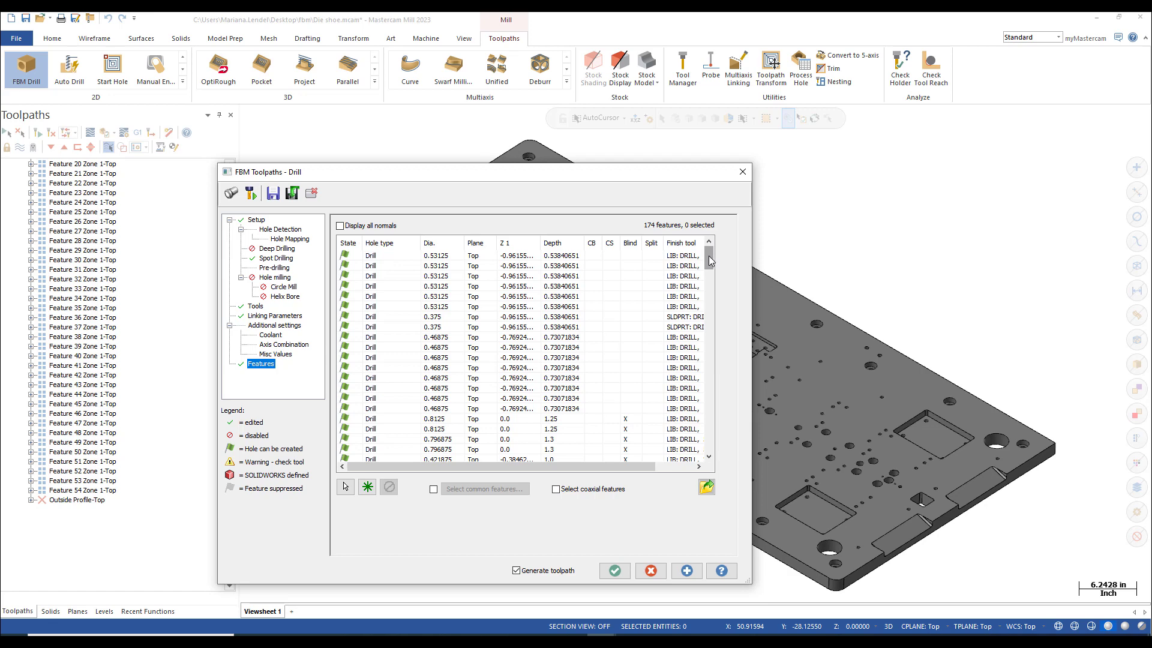
{"action": "mouse_move", "coordinate": [709, 259]}
{"action": "left_mouse_down"}
{"action": "mouse_move", "coordinate": [698, 450]}
{"action": "mouse_move", "coordinate": [702, 255]}
{"action": "left_mouse_up"}
Enable common feature selection and change the hole type of the 0.375 diameter through holes to Ream.
{"action": "left_click", "coordinate": [378, 318]}
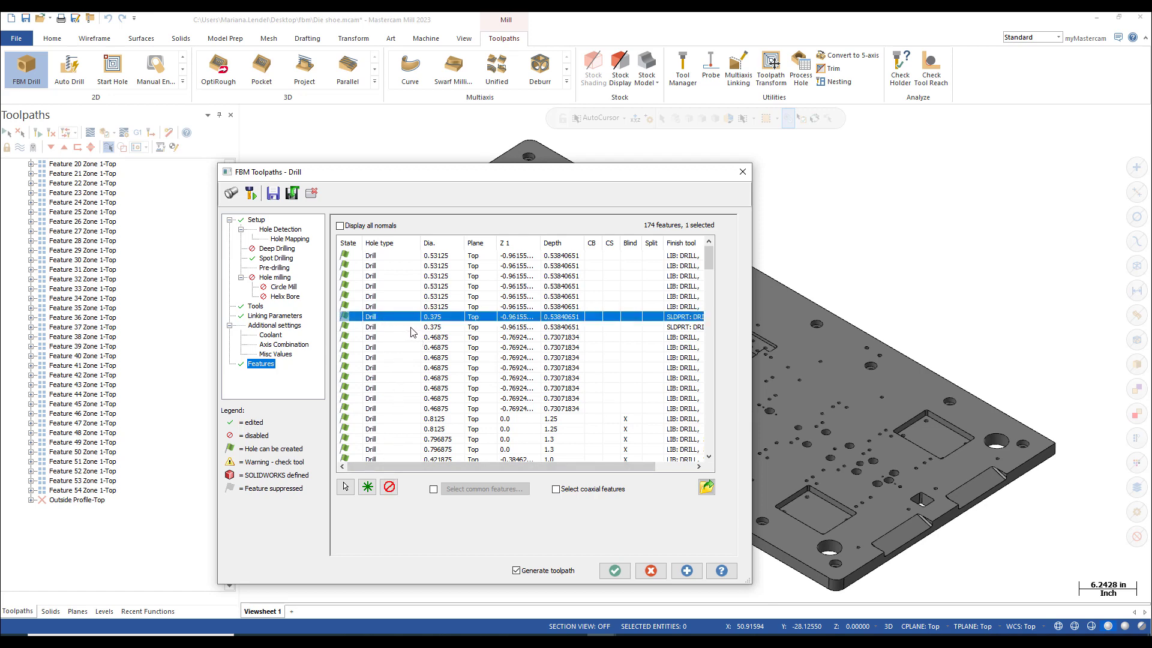
{"action": "left_click", "coordinate": [433, 489]}
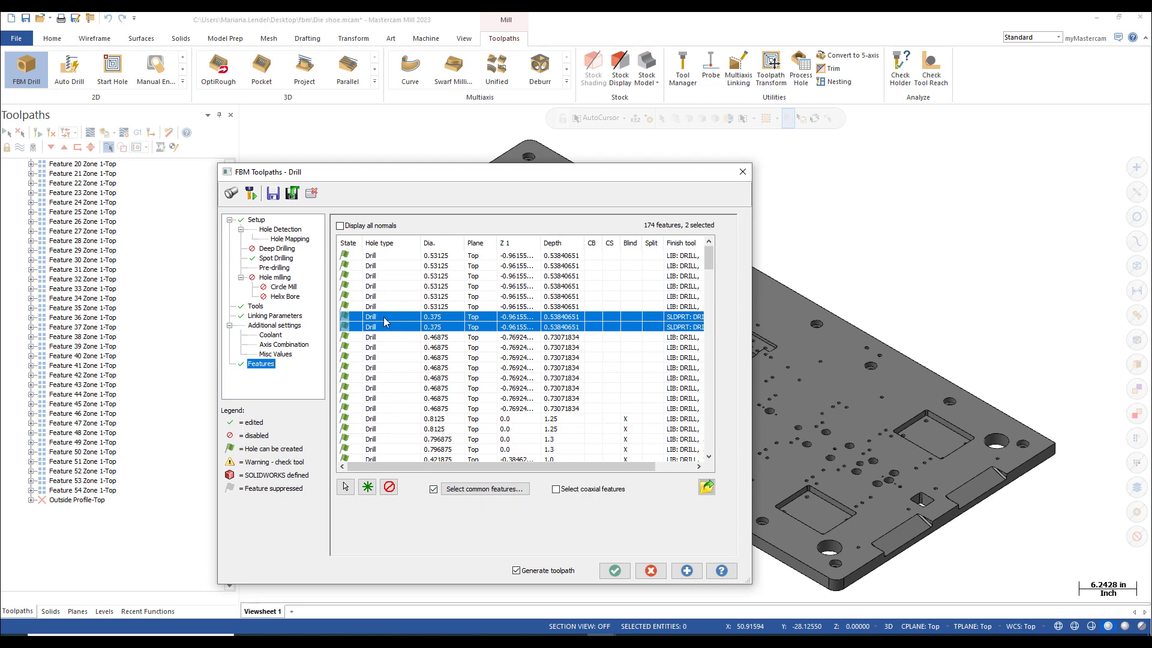
{"action": "right_click", "coordinate": [384, 317]}
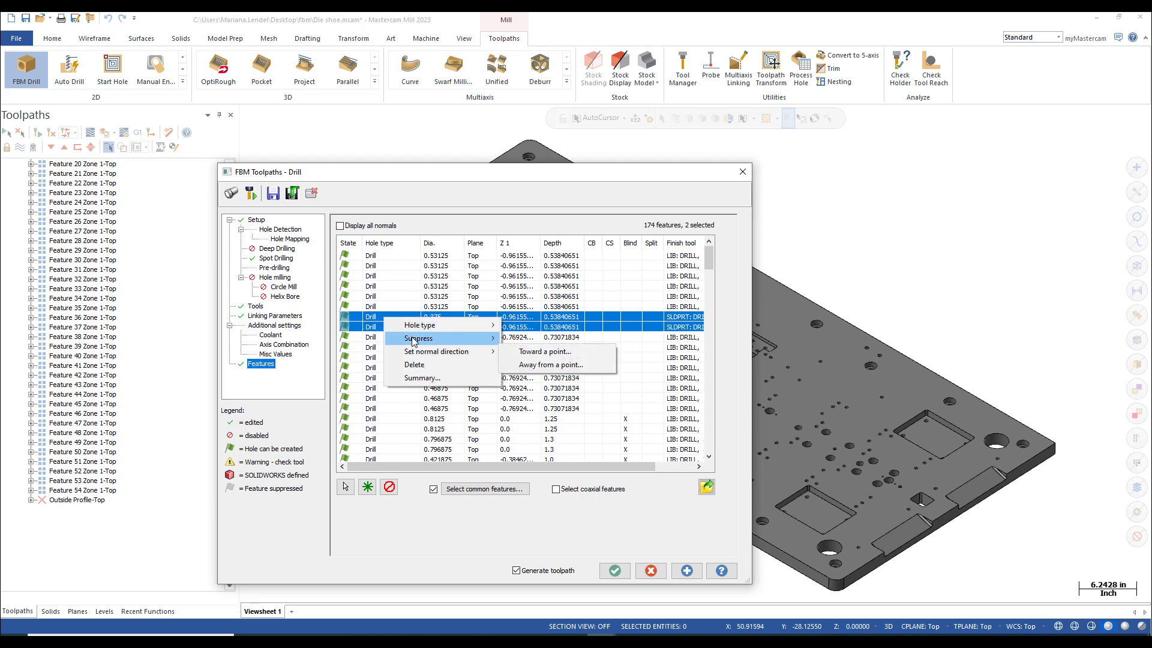
{"action": "mouse_move", "coordinate": [430, 329]}
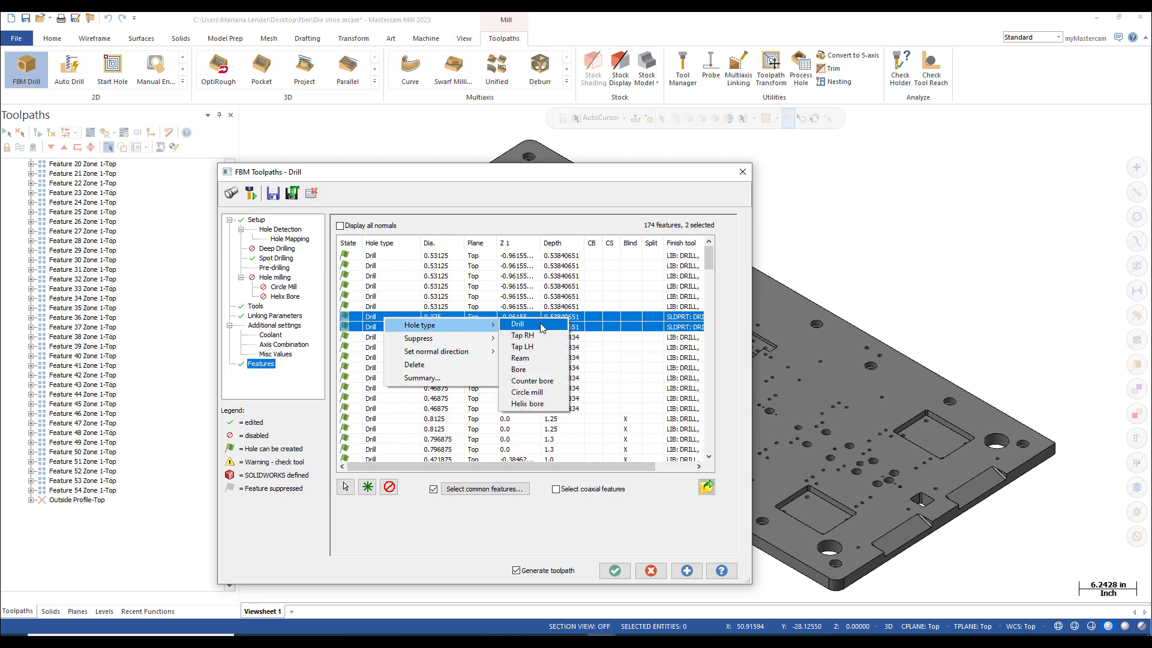
{"action": "left_click", "coordinate": [539, 358]}
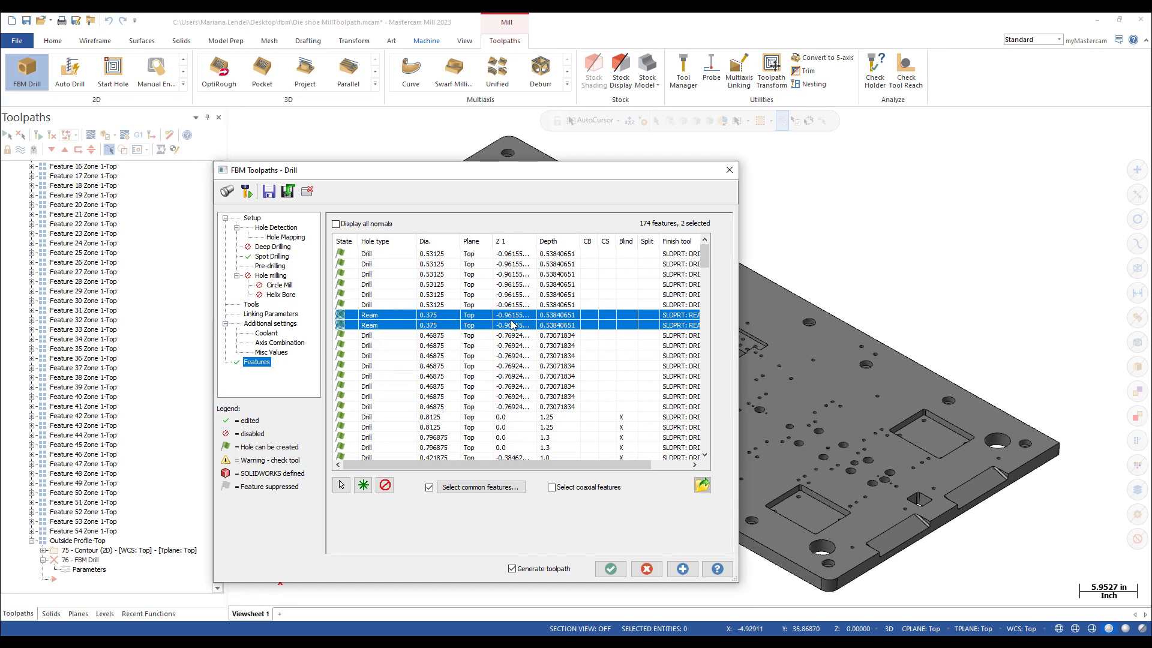
Assign the library reamer with 0.375 diameter and 0.3125 pilot as finish tool for the selected reamed through holes.
{"action": "right_click", "coordinate": [691, 318]}
{"action": "mouse_move", "coordinate": [723, 322]}
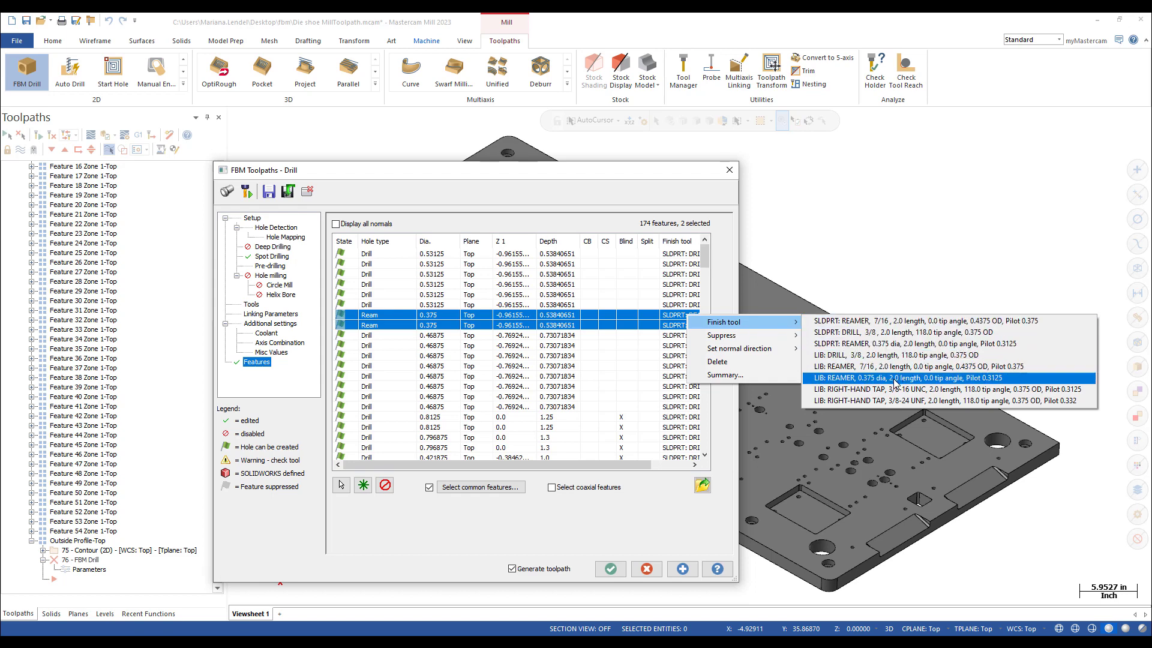
{"action": "left_click", "coordinate": [895, 378]}
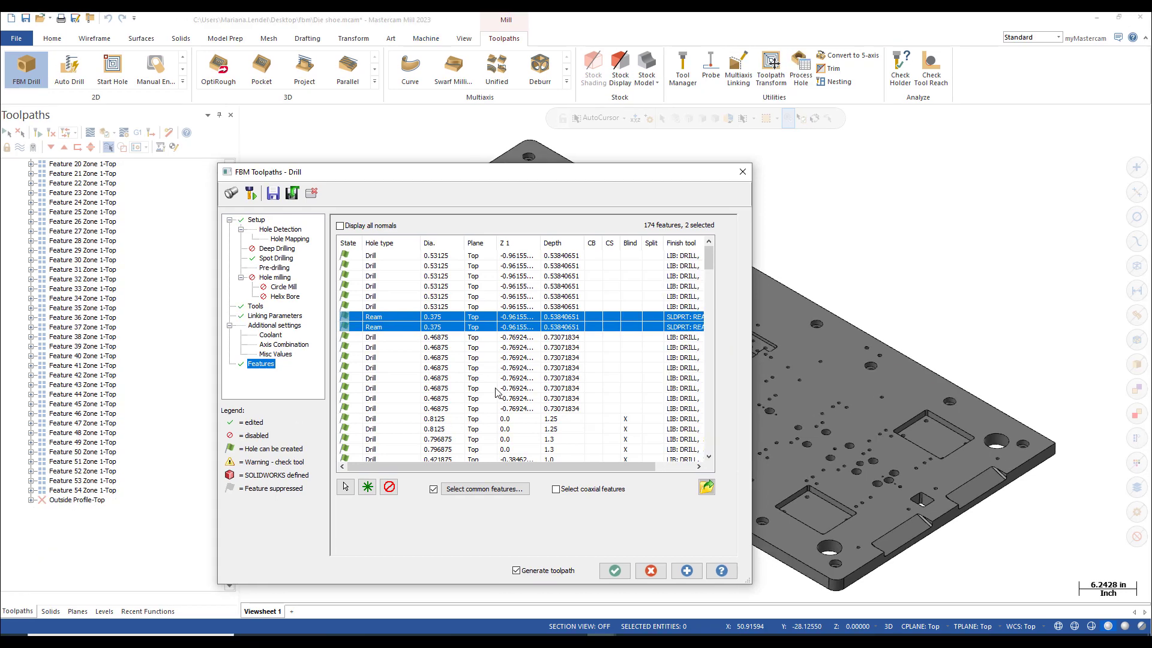
Change the hole type of the 0.375 diameter, 1.0 deep blind holes starting below the top face to Ream.
{"action": "scroll", "coordinate": [487, 393], "scroll_direction": "down", "scroll_amount": 4}
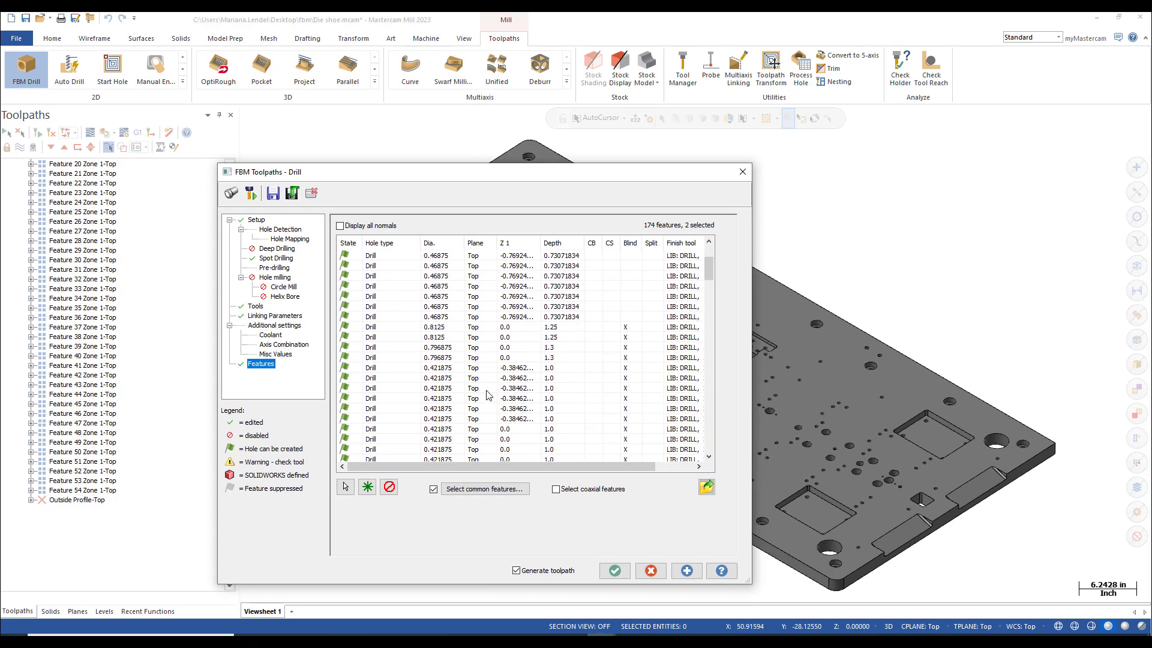
{"action": "scroll", "coordinate": [487, 394], "scroll_direction": "down", "scroll_amount": 6}
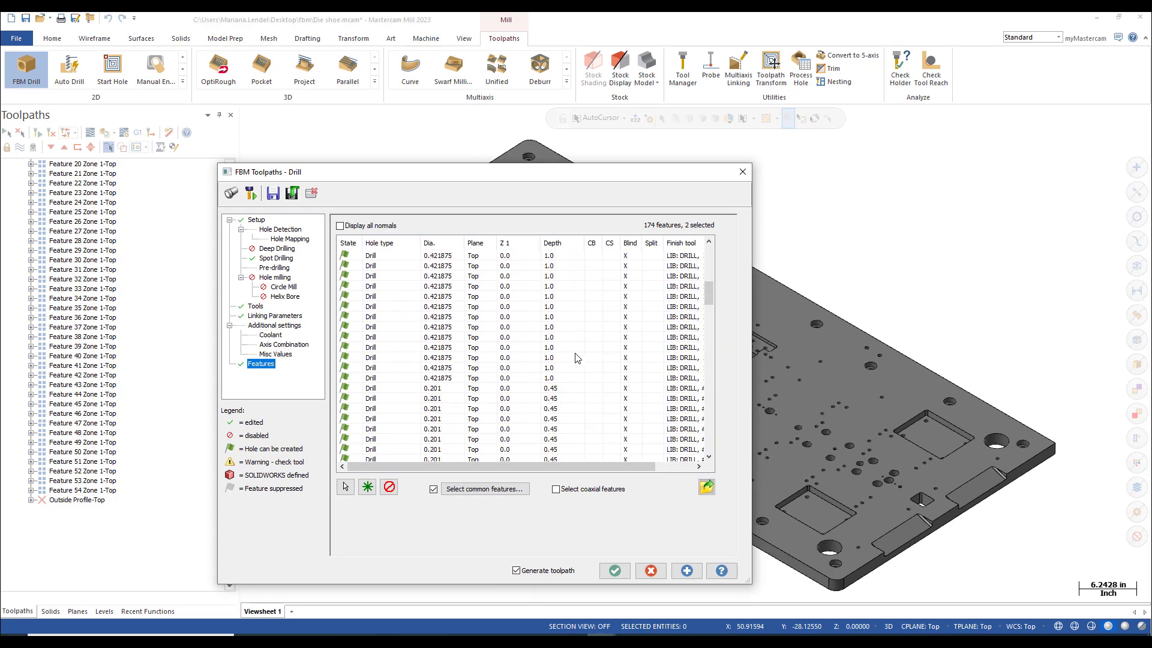
{"action": "scroll", "coordinate": [560, 345], "scroll_direction": "down", "scroll_amount": 4}
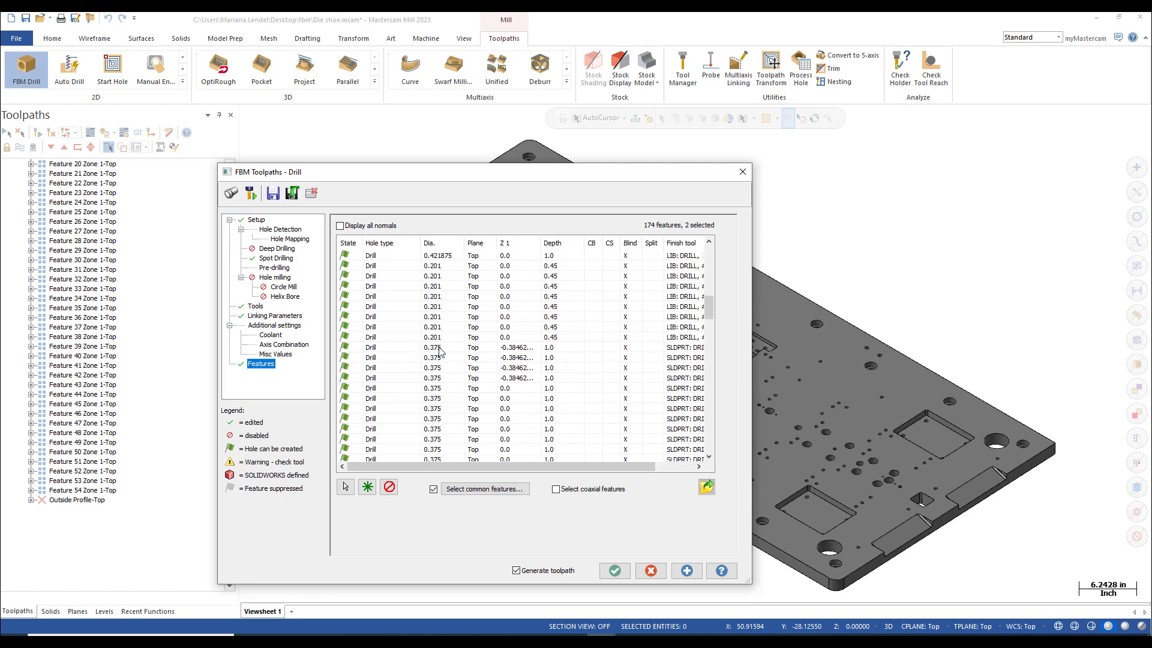
{"action": "left_click", "coordinate": [440, 348]}
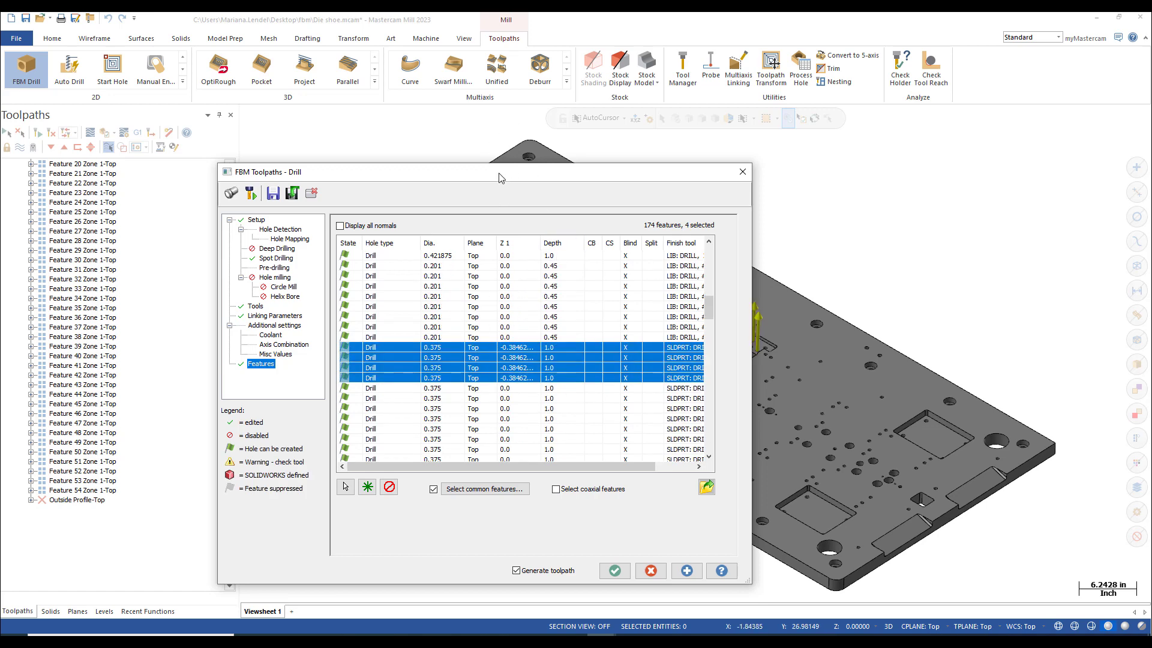
{"action": "left_click_drag", "start_coordinate": [498, 178], "coordinate": [351, 179]}
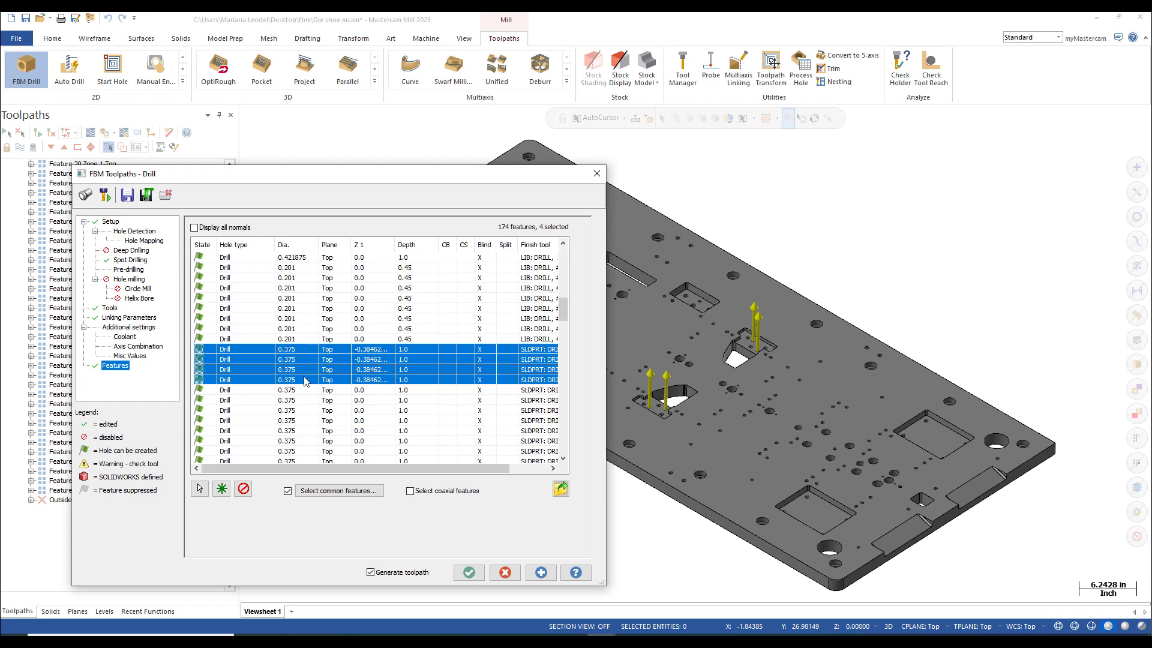
{"action": "right_click", "coordinate": [223, 351]}
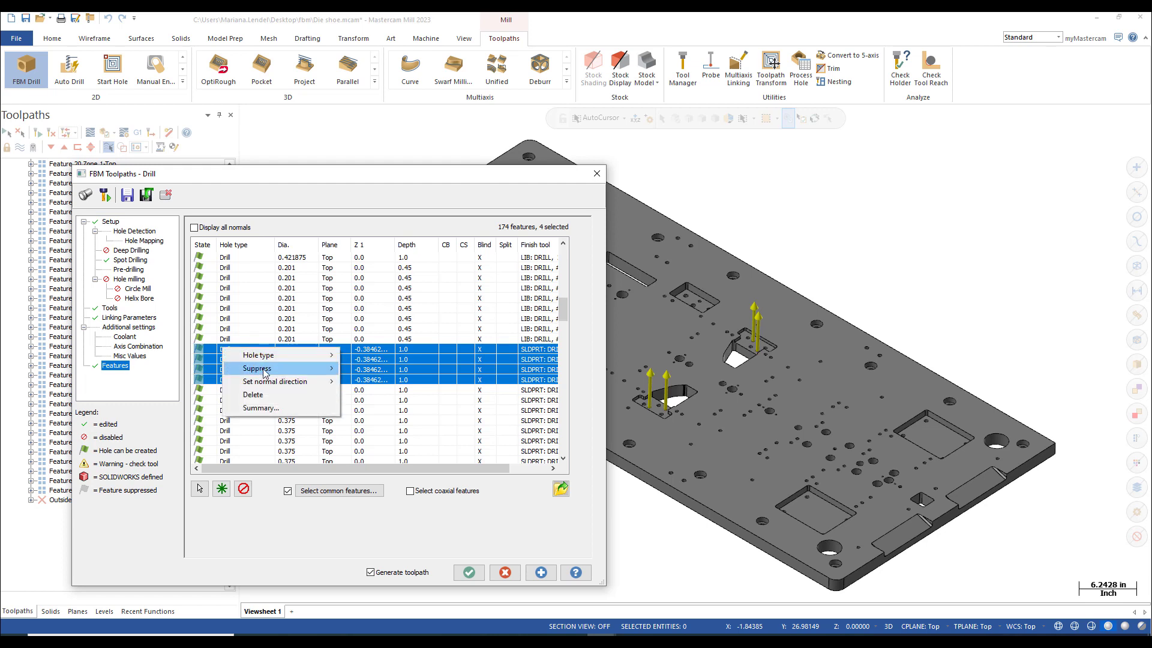
{"action": "mouse_move", "coordinate": [269, 356]}
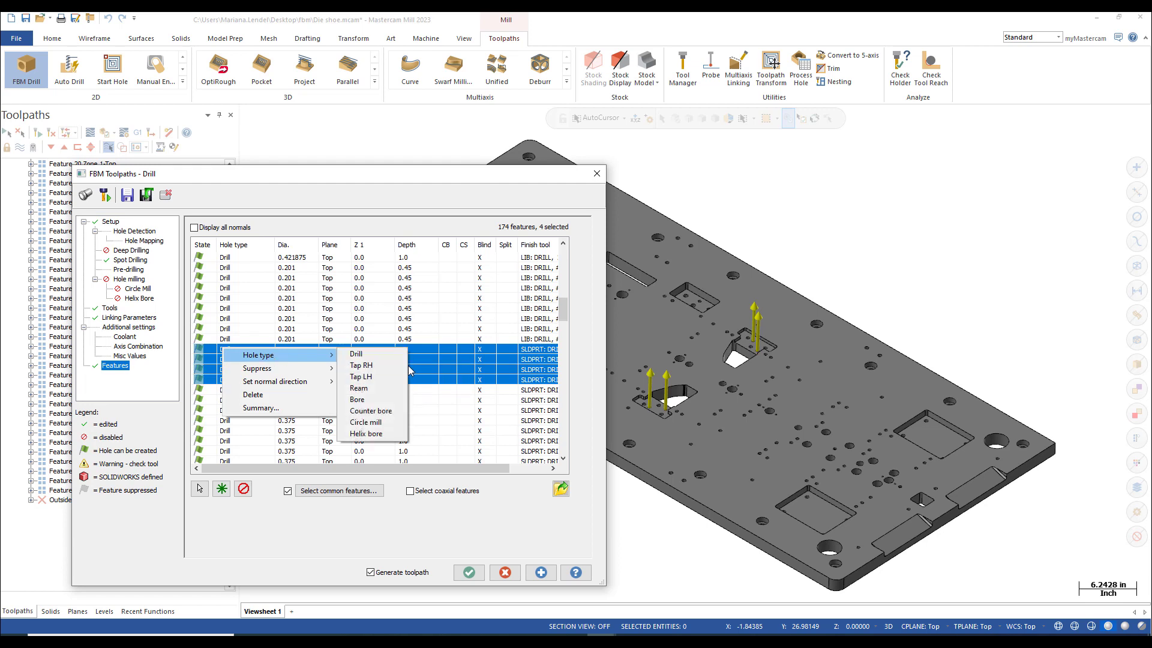
{"action": "left_click", "coordinate": [386, 389]}
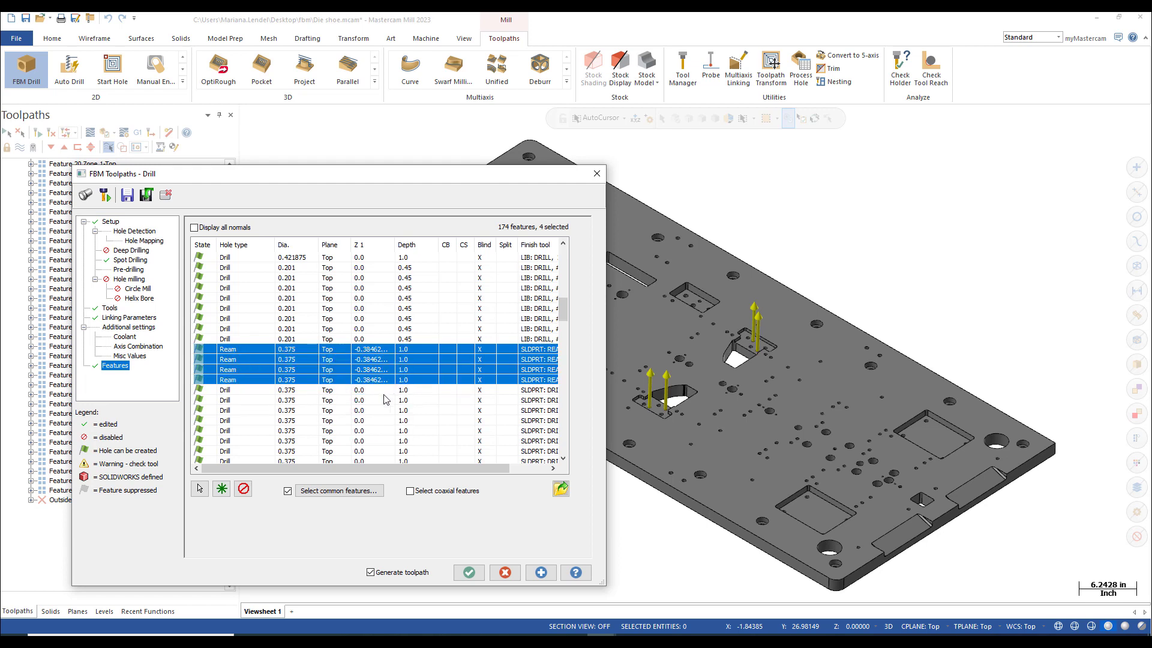
Change the hole type of the 0.375 diameter, 1.0 deep blind holes starting at Z 0.0 to Ream.
{"action": "left_click", "coordinate": [241, 391]}
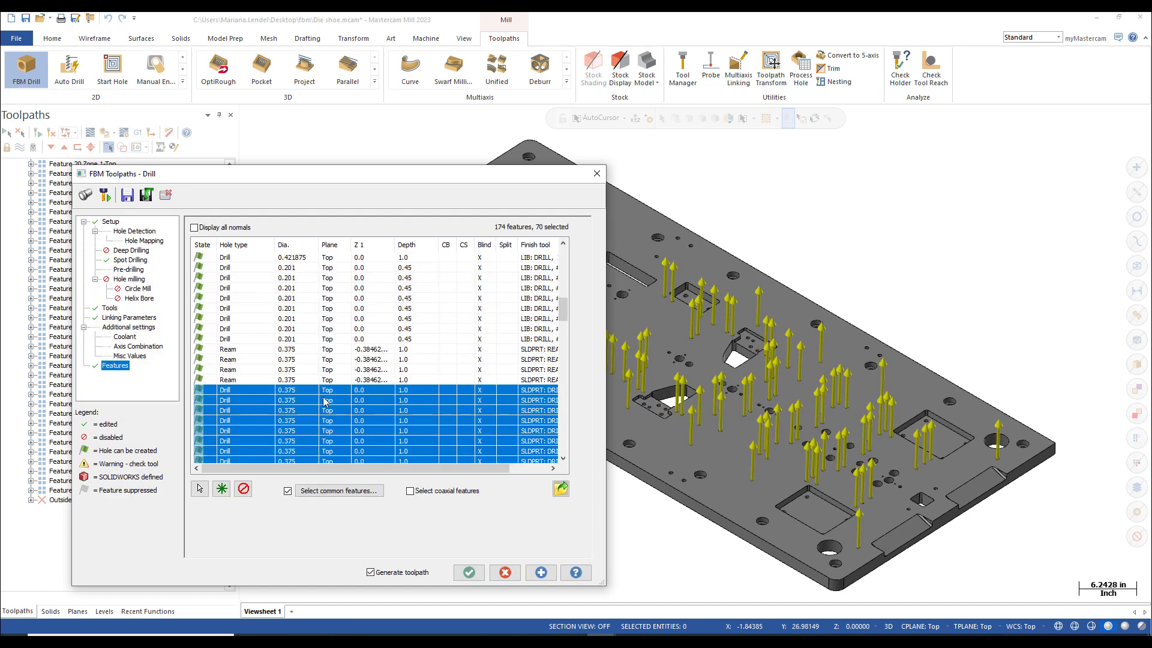
{"action": "right_click", "coordinate": [254, 391]}
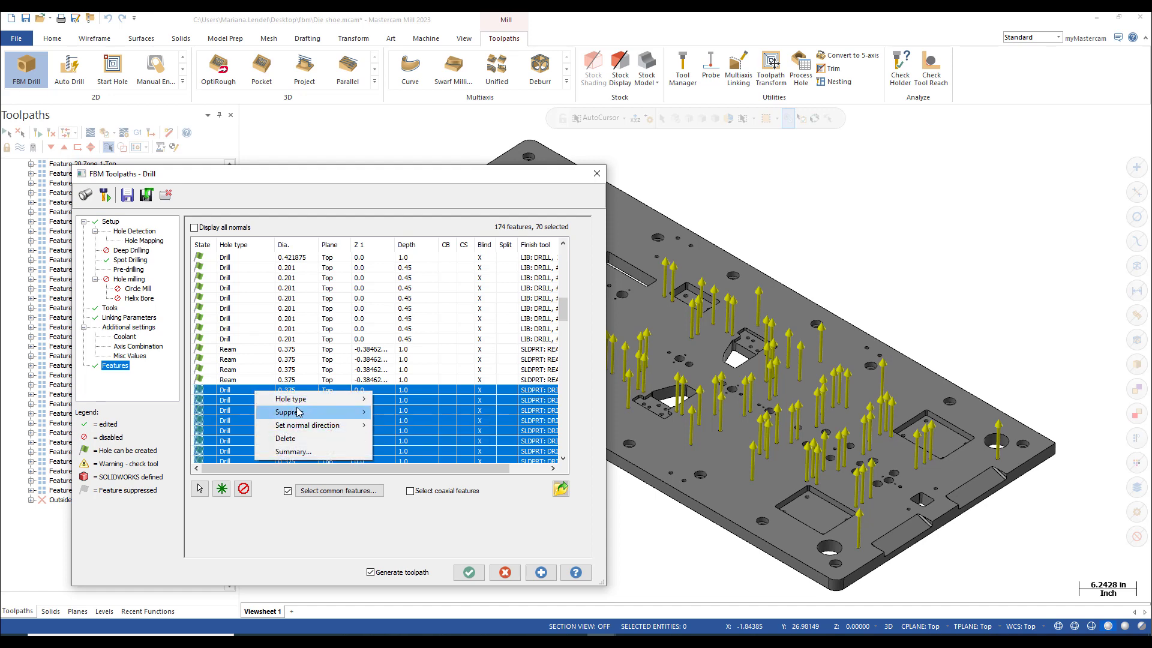
{"action": "mouse_move", "coordinate": [291, 399]}
{"action": "left_click", "coordinate": [408, 432]}
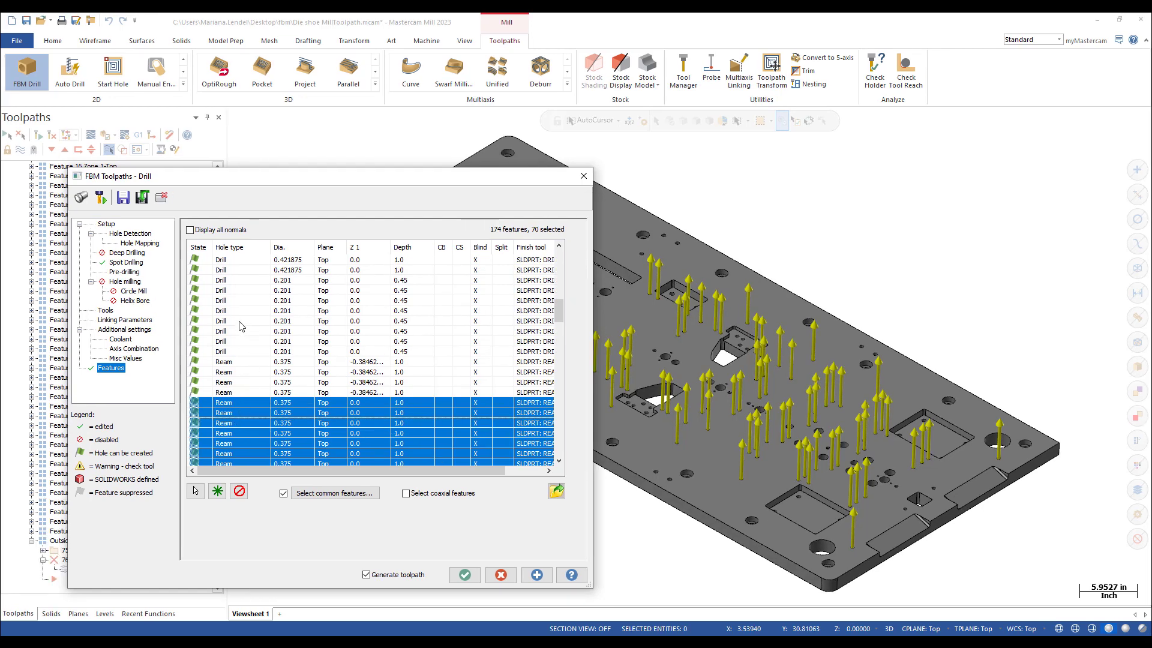
Select all the 0.375 diameter reamed blind holes and assign them the SLDPRT 0.375 diameter reamer with 0.3125 pilot.
{"action": "left_click", "coordinate": [228, 364], "text": "shift"}
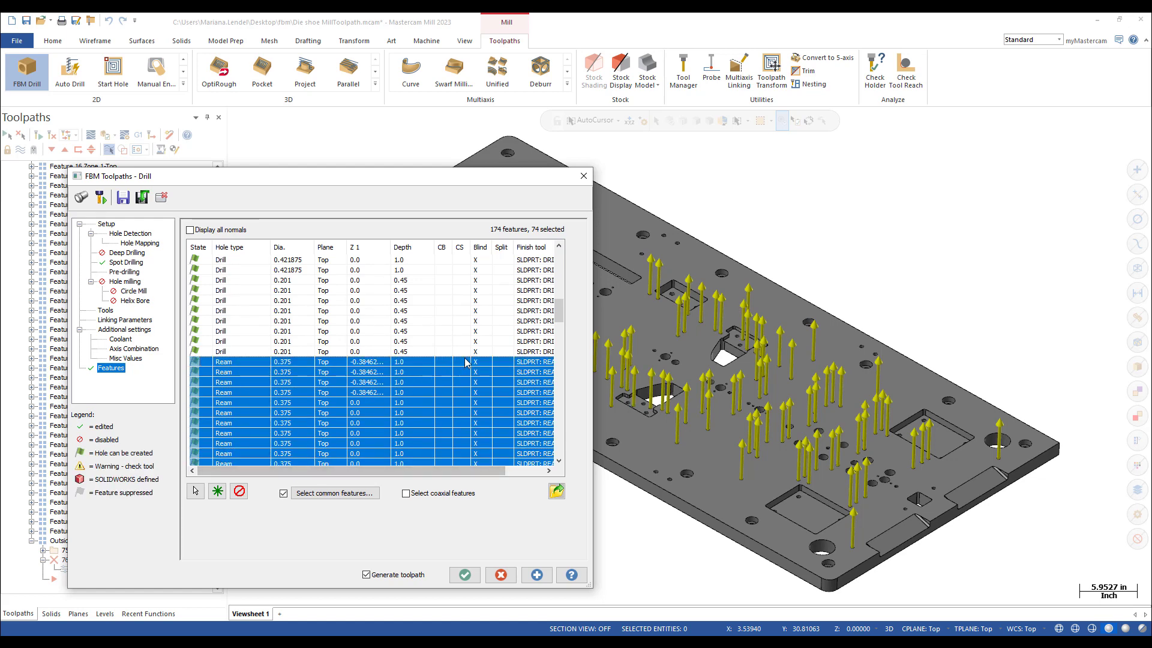
{"action": "right_click", "coordinate": [537, 367]}
{"action": "mouse_move", "coordinate": [608, 376]}
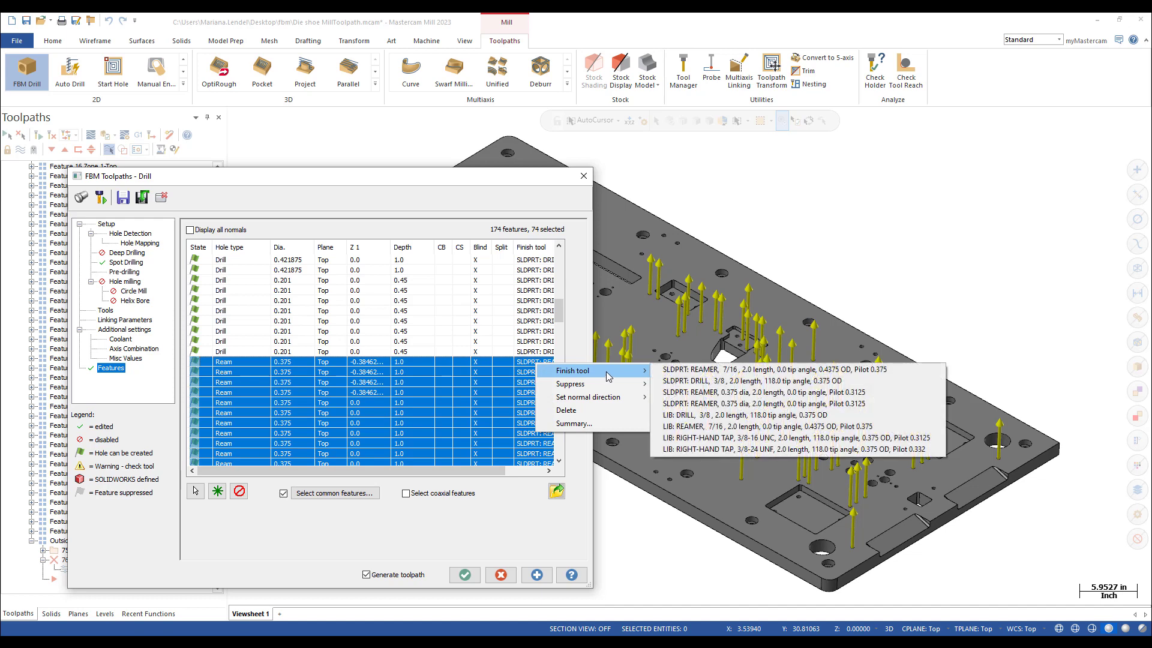
{"action": "left_click", "coordinate": [703, 393]}
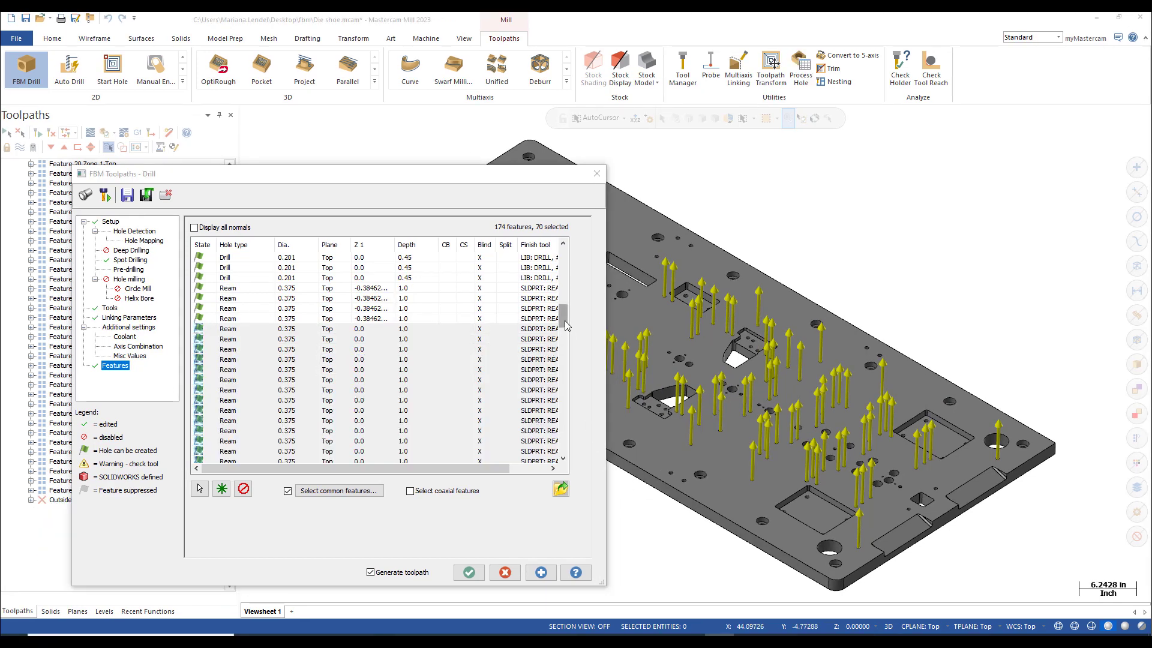
Change the hole type of the 0.201 diameter, 0.45 deep blind holes to Tap RH.
{"action": "left_click_drag", "start_coordinate": [564, 320], "coordinate": [572, 311]}
{"action": "left_click", "coordinate": [356, 363]}
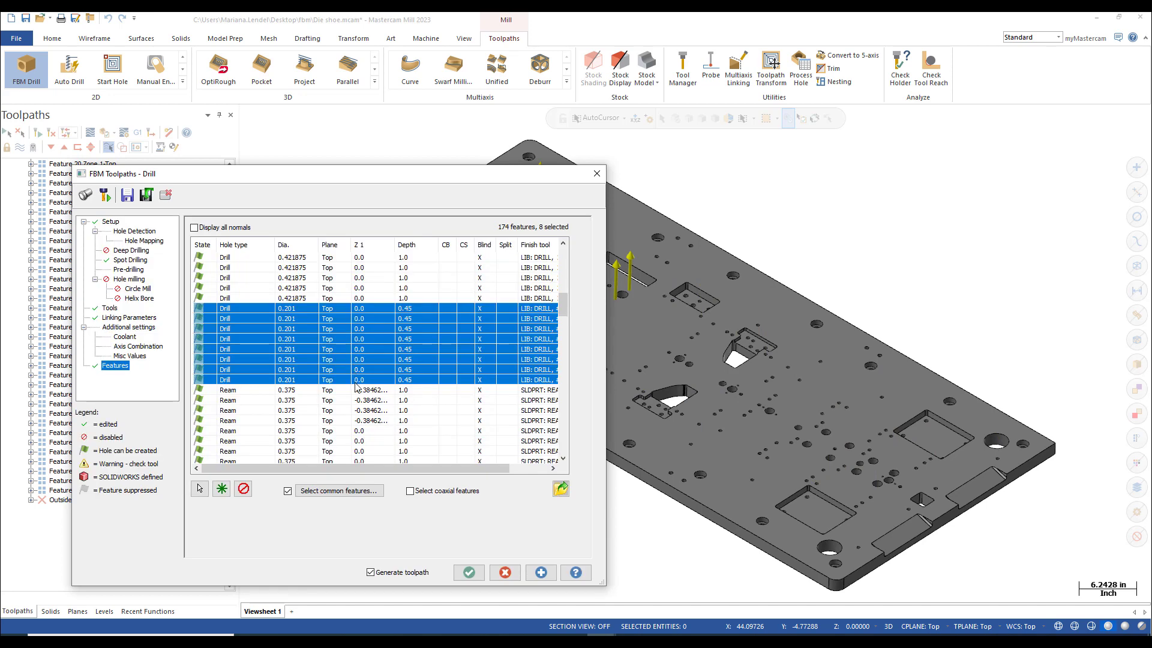
{"action": "right_click", "coordinate": [240, 315]}
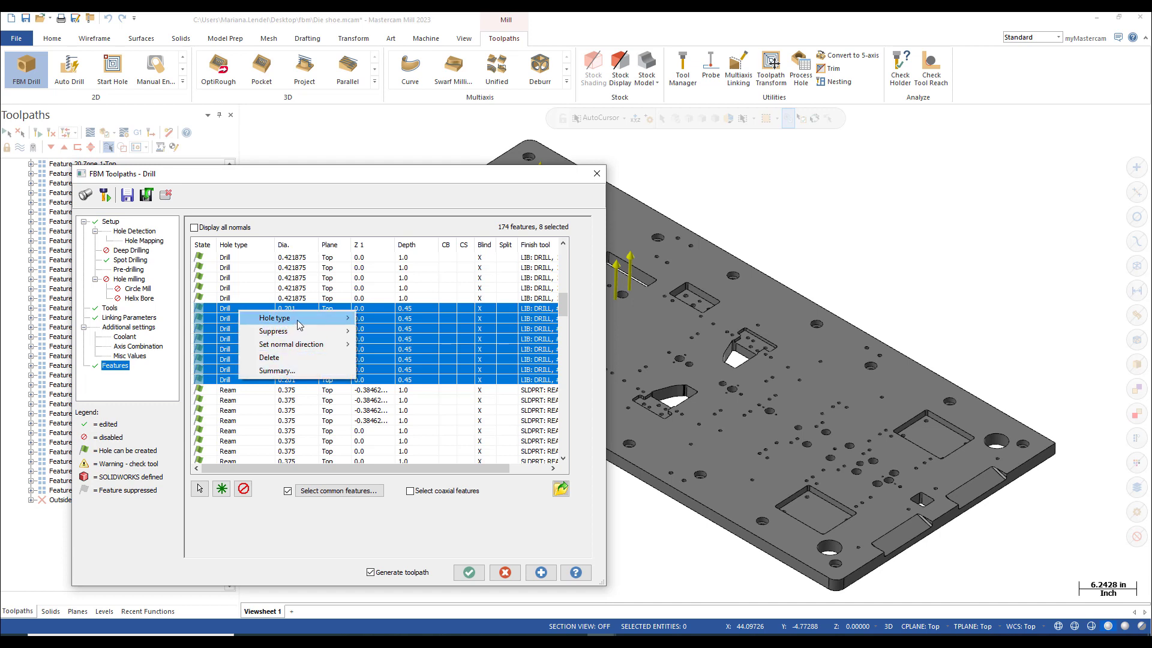
{"action": "mouse_move", "coordinate": [300, 324]}
{"action": "left_click", "coordinate": [387, 330]}
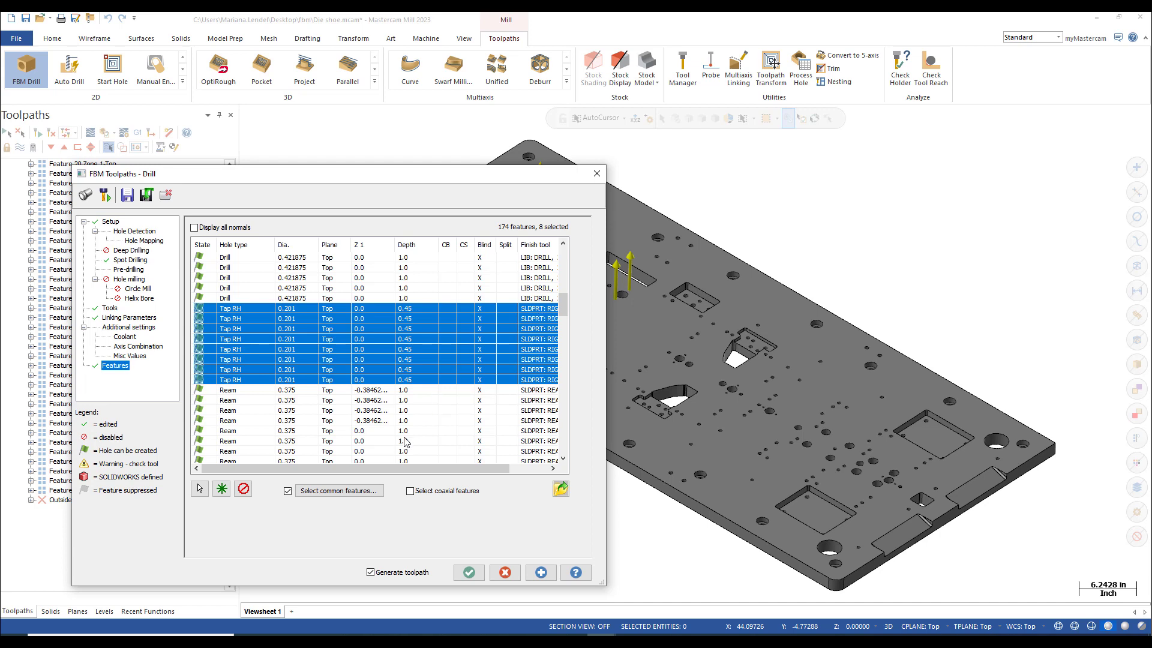
Change the hole type of the 0.201 diameter, 0.7 deep blind holes to Tap RH.
{"action": "left_click_drag", "start_coordinate": [564, 305], "coordinate": [557, 410]}
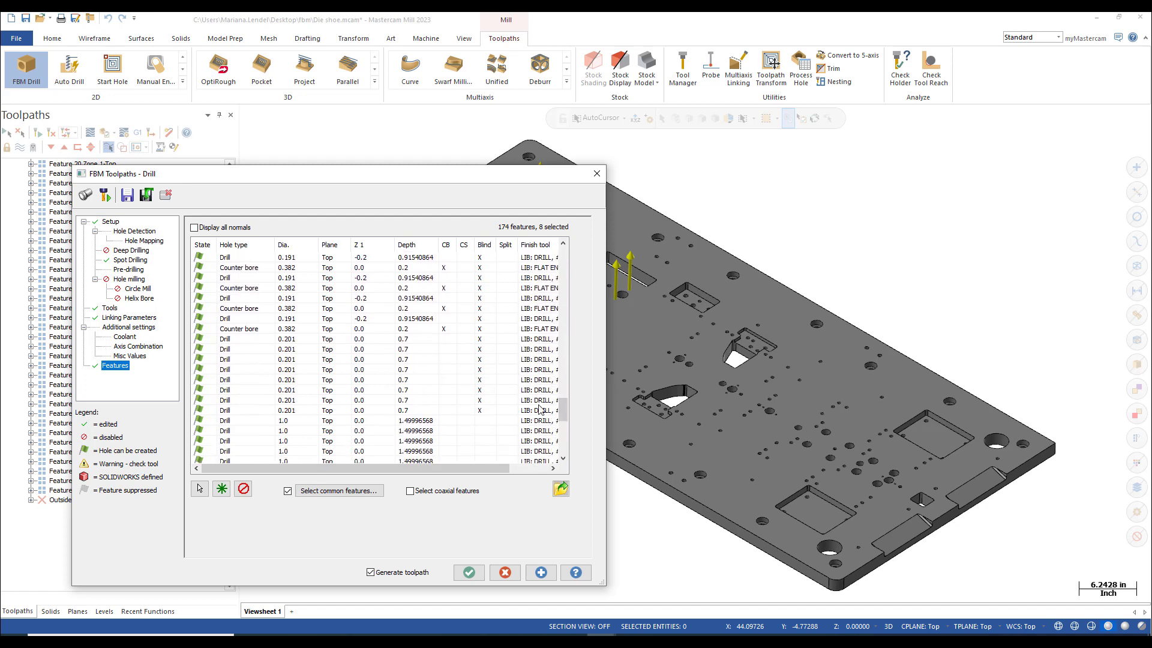
{"action": "left_click", "coordinate": [235, 339]}
{"action": "left_click", "coordinate": [299, 489]}
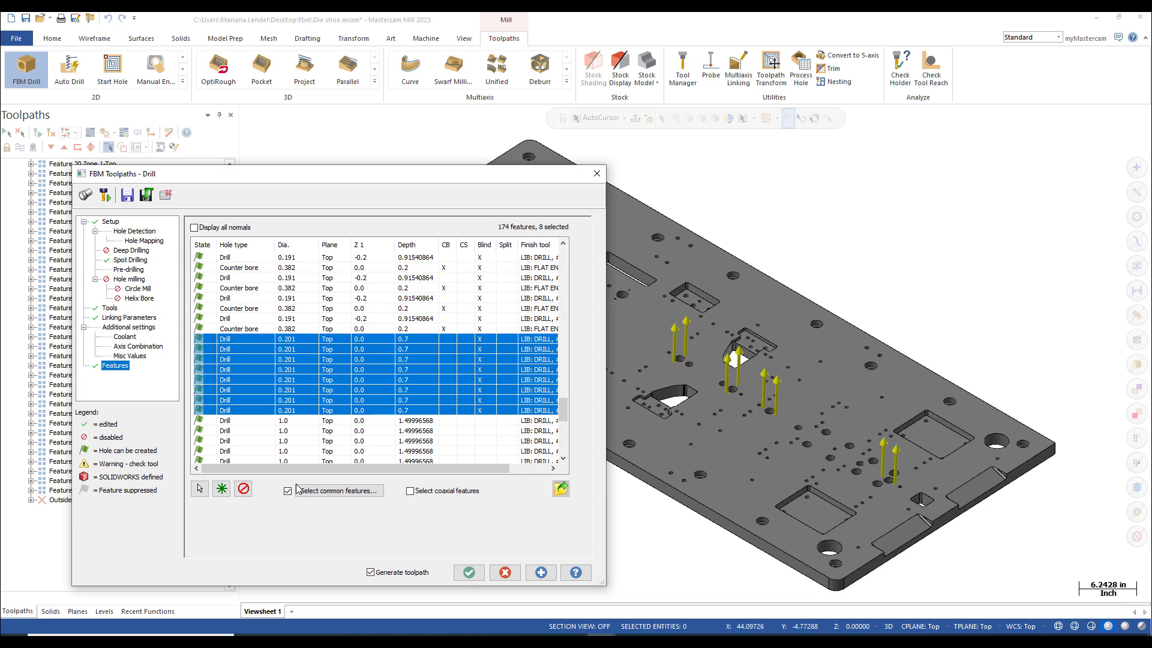
{"action": "right_click", "coordinate": [236, 341]}
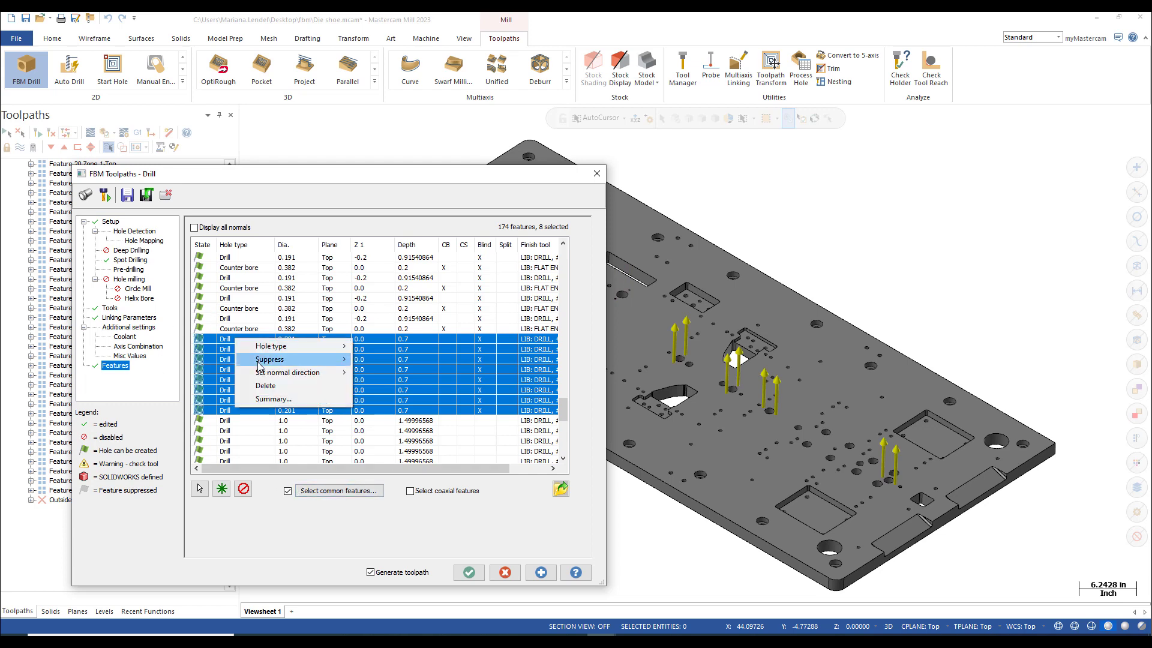
{"action": "mouse_move", "coordinate": [276, 350]}
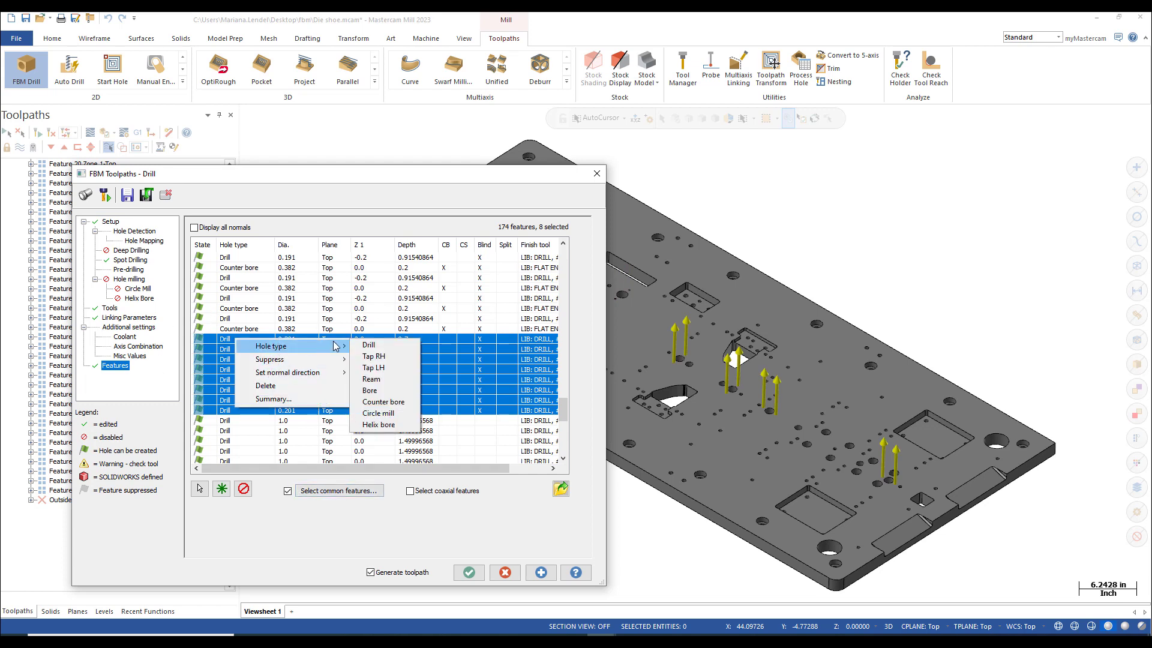
{"action": "left_click", "coordinate": [377, 359]}
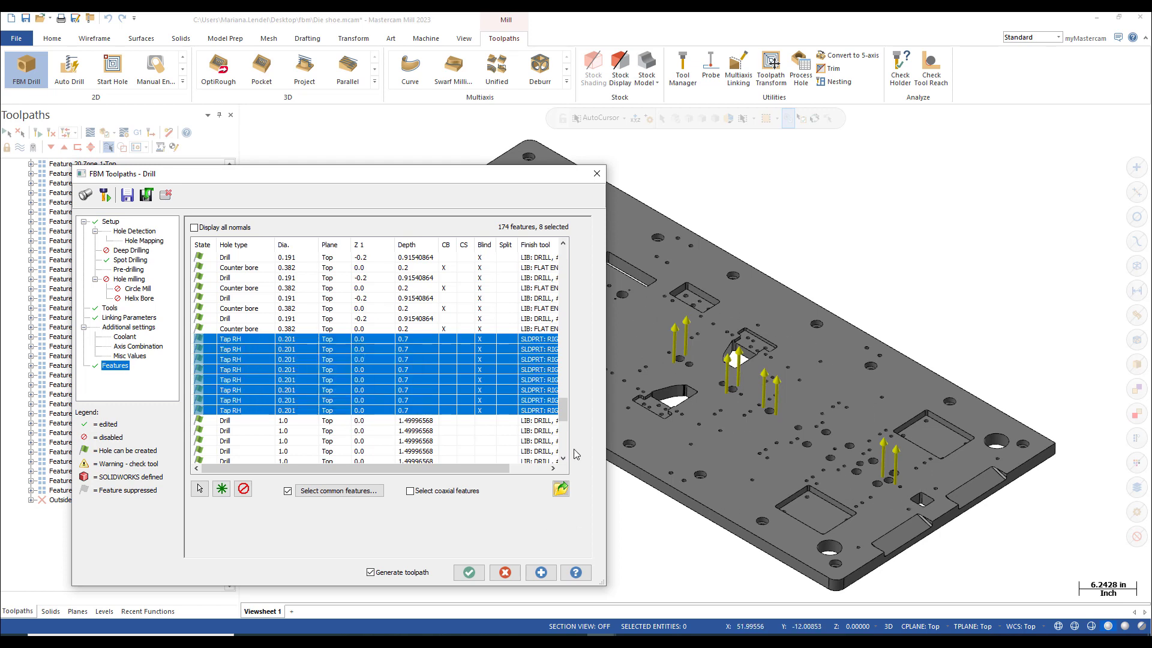
Change the hole type of the 0.421875 diameter, 1.0 deep blind holes starting below the top face to Tap RH.
{"action": "left_click_drag", "start_coordinate": [565, 412], "coordinate": [575, 363]}
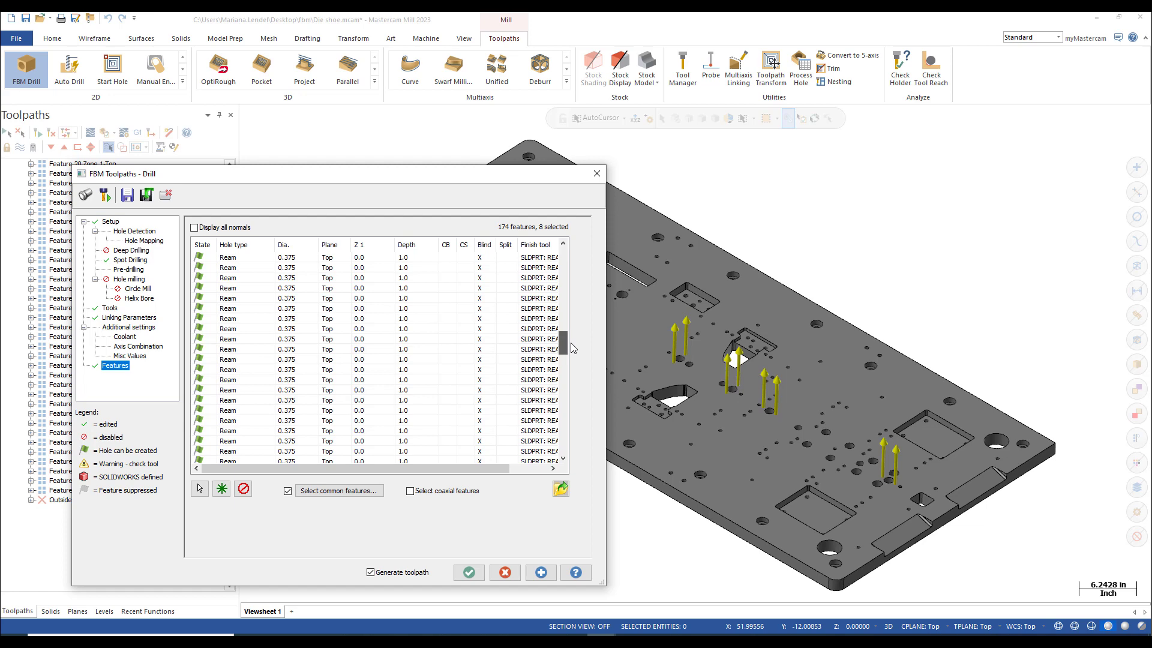
{"action": "left_click_drag", "start_coordinate": [570, 344], "coordinate": [564, 283]}
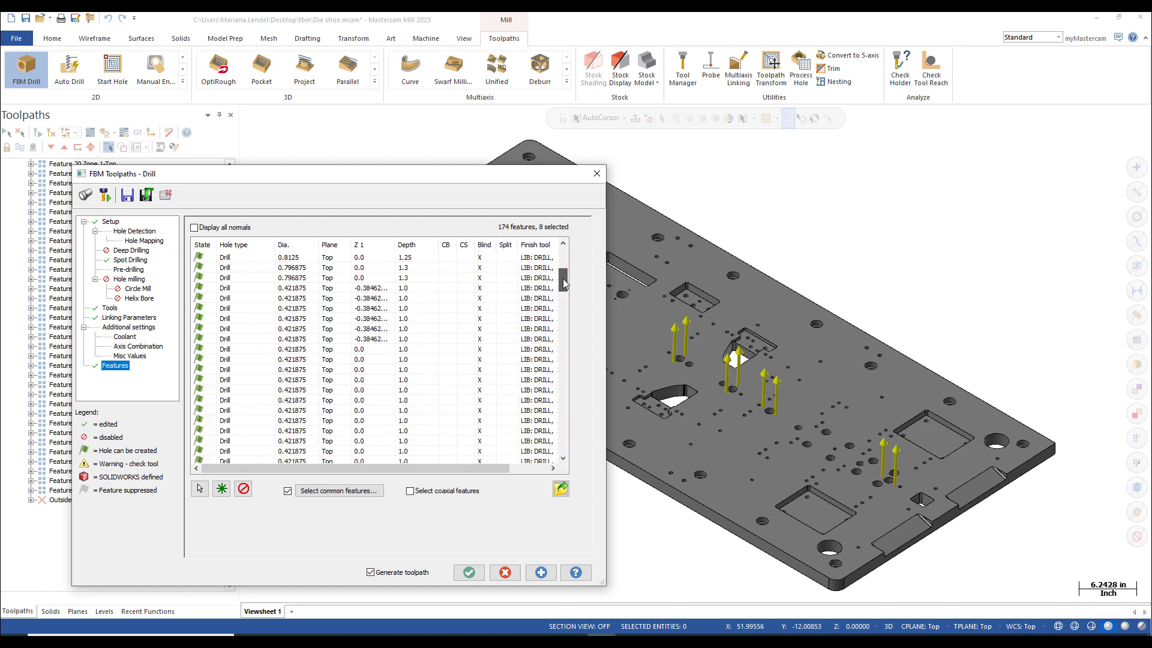
{"action": "left_click", "coordinate": [288, 288]}
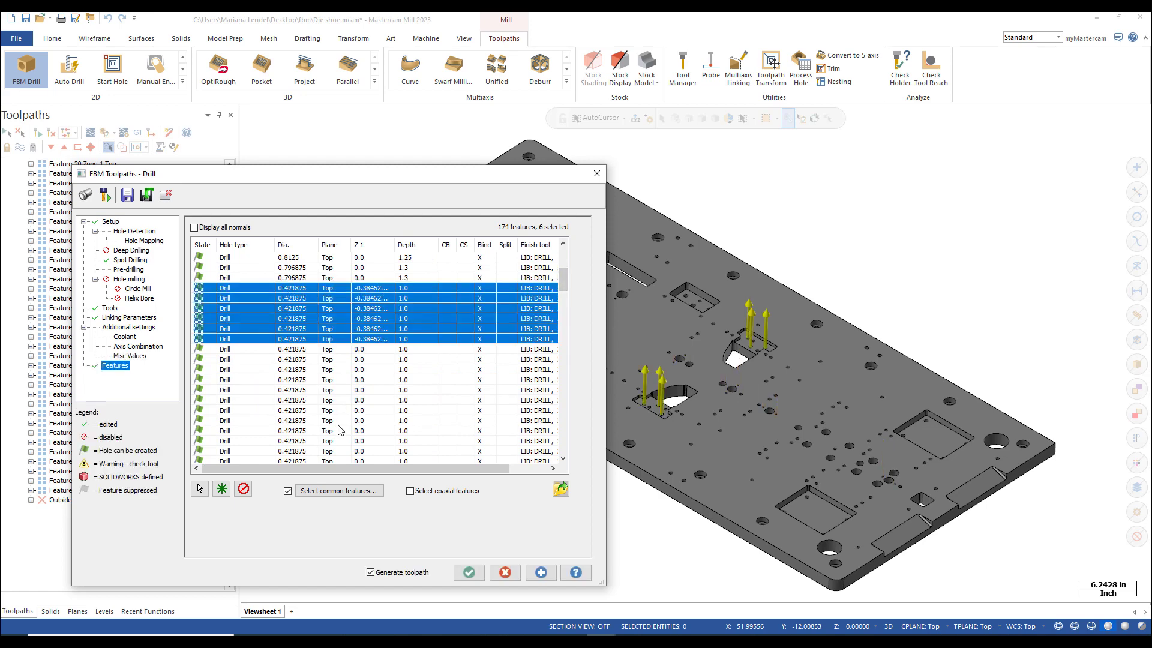
{"action": "right_click", "coordinate": [232, 292]}
{"action": "mouse_move", "coordinate": [288, 302]}
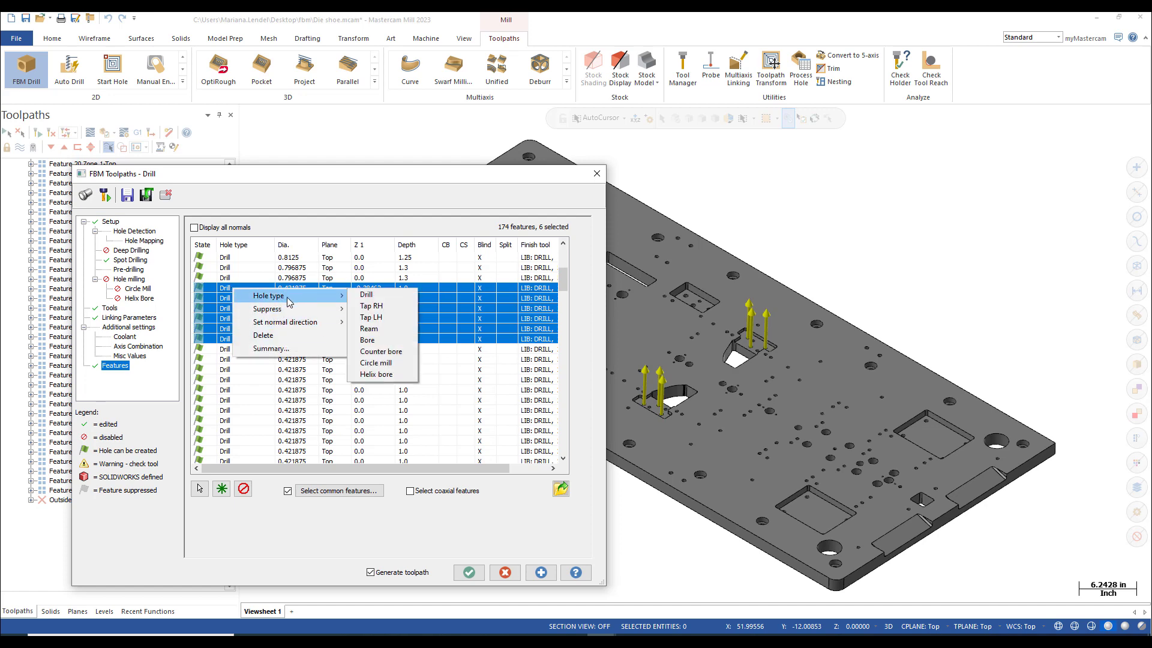
{"action": "left_click", "coordinate": [381, 307]}
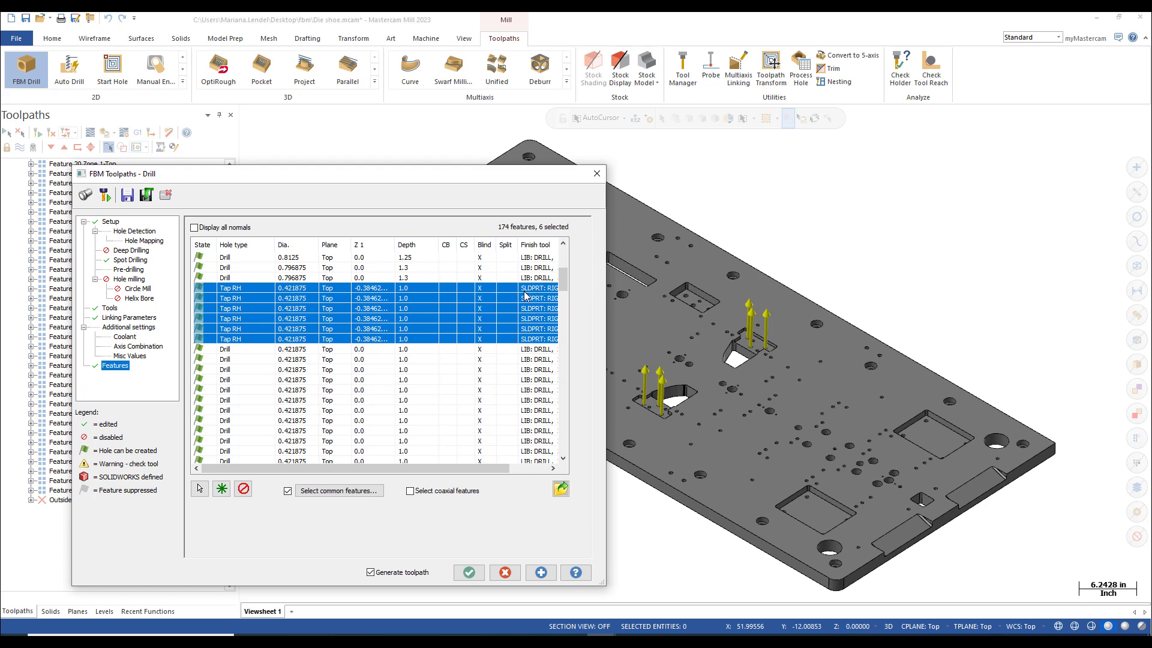
Change the hole type of the 0.421875 diameter, 1.0 deep blind holes starting at Z 0.0 to Tap RH and generate the FBM Drill toolpaths.
{"action": "left_click_drag", "start_coordinate": [561, 290], "coordinate": [561, 291]}
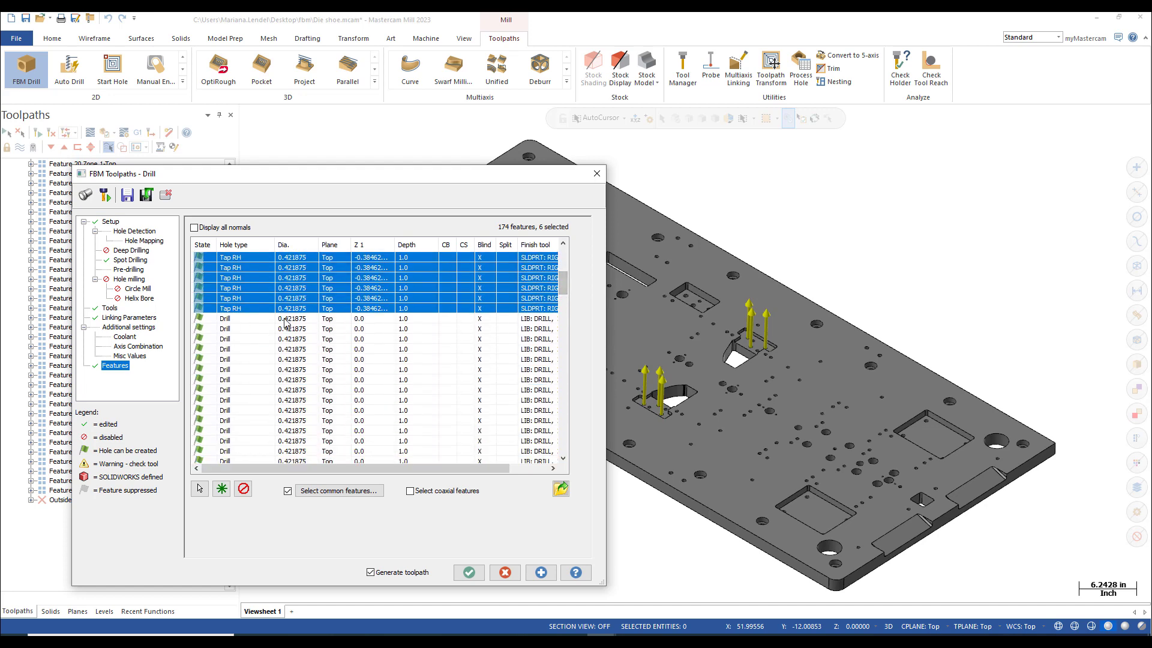
{"action": "left_click", "coordinate": [251, 323]}
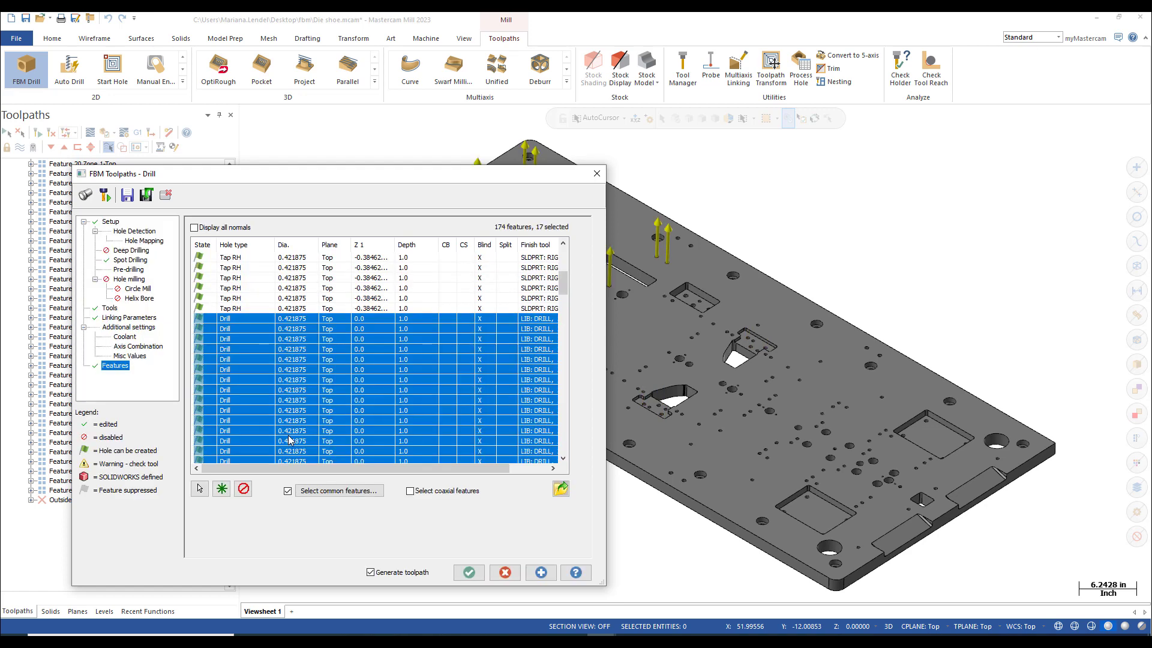
{"action": "right_click", "coordinate": [227, 322]}
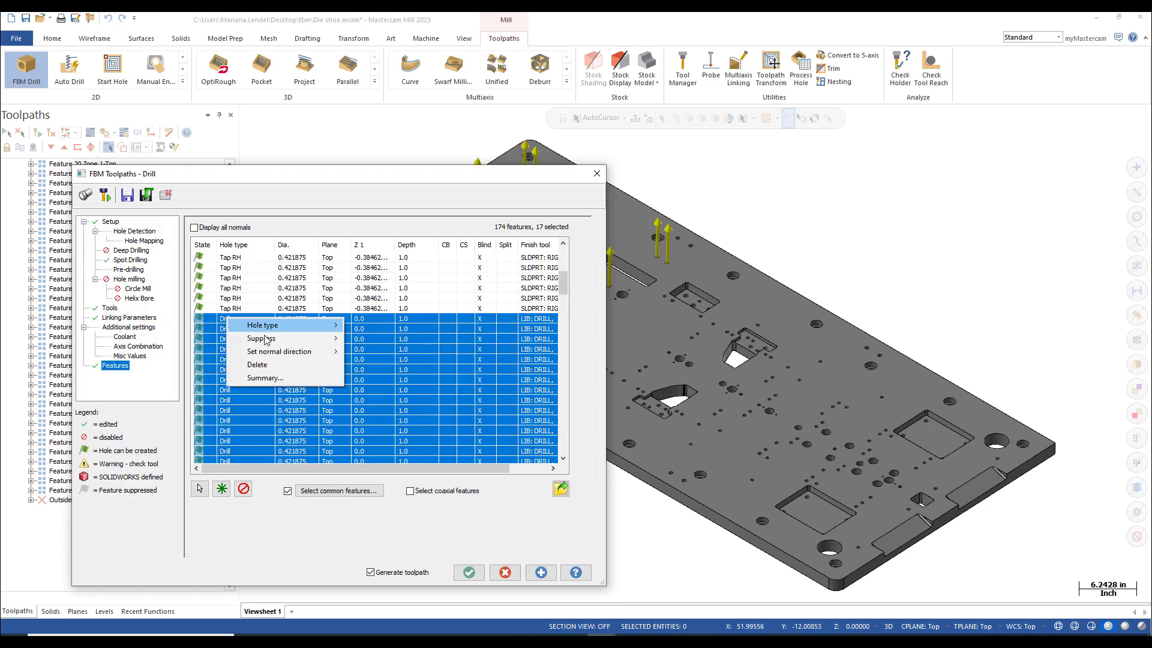
{"action": "mouse_move", "coordinate": [285, 327]}
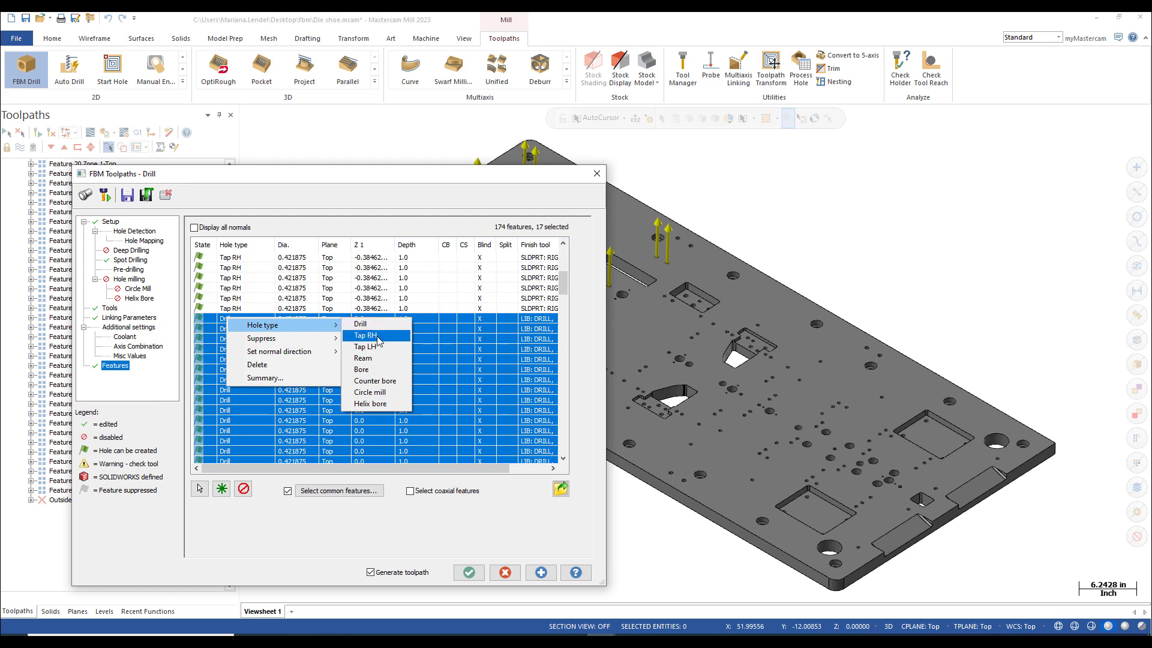
{"action": "left_click", "coordinate": [377, 336]}
{"action": "left_click_drag", "start_coordinate": [563, 288], "coordinate": [567, 460]}
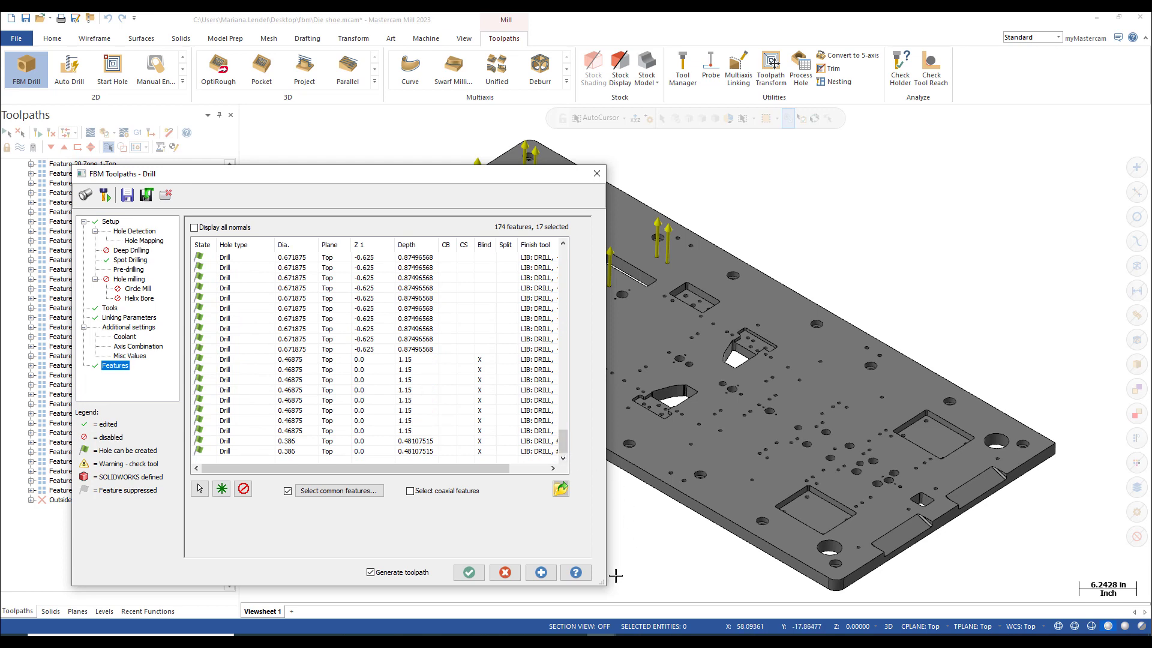
{"action": "left_click", "coordinate": [470, 574]}
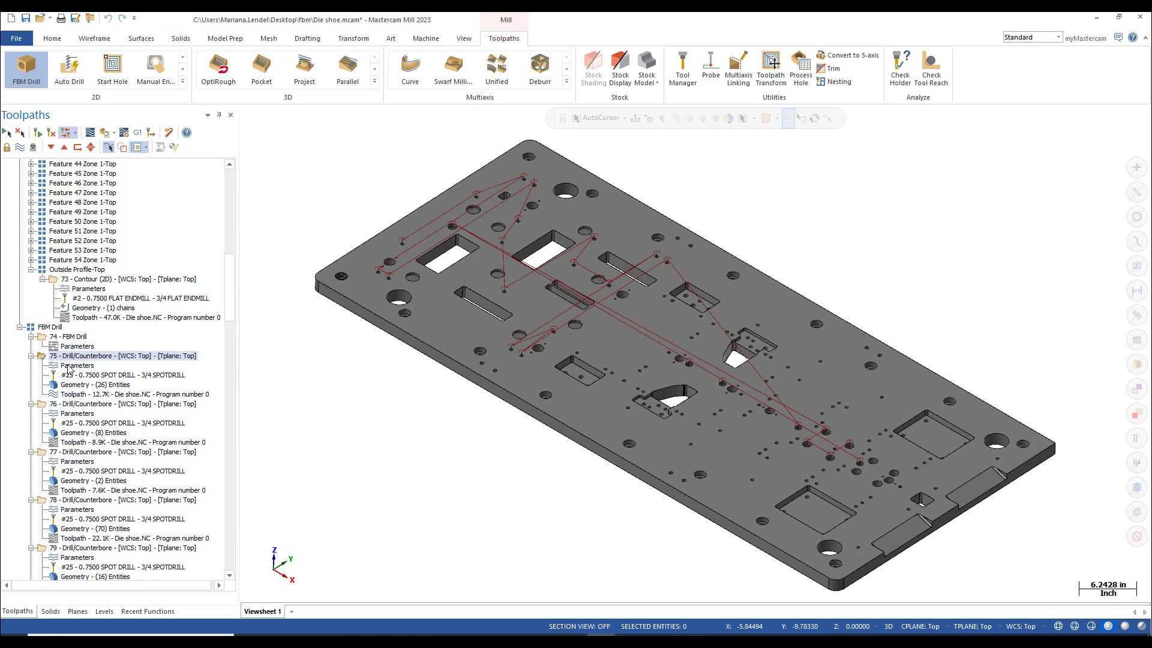
Review the toolpath display of the generated spot drill, 1/4-20 tap, 7/16 reamer and 1/2-13 tap operations on the plate.
{"action": "left_click", "coordinate": [74, 405]}
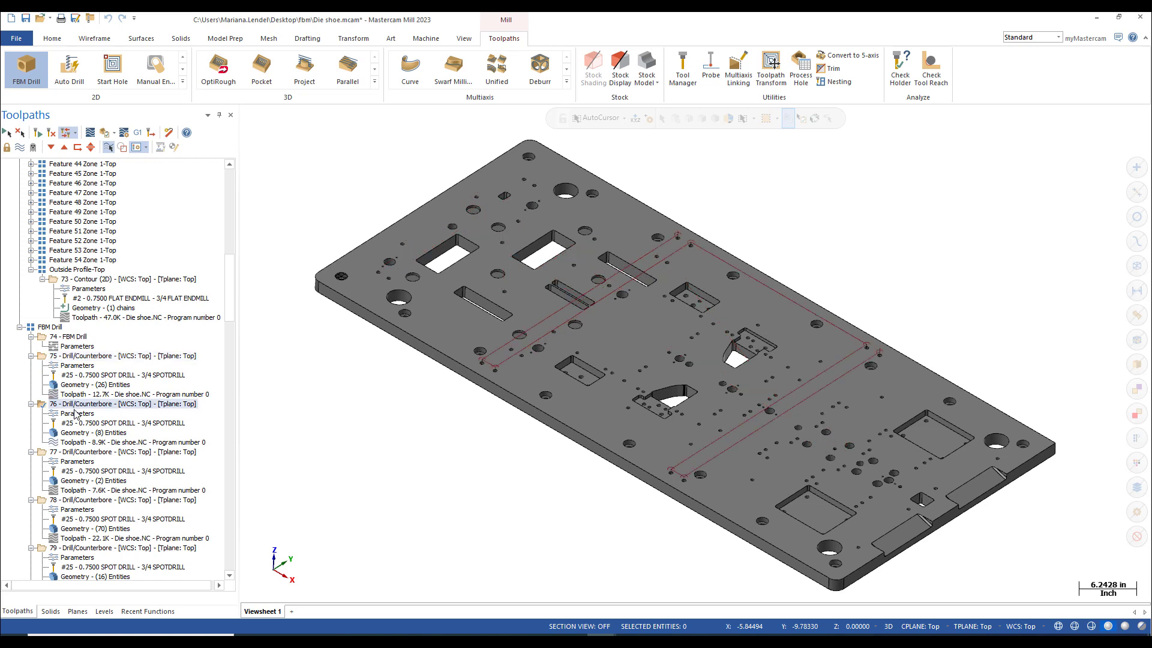
{"action": "left_click", "coordinate": [90, 453]}
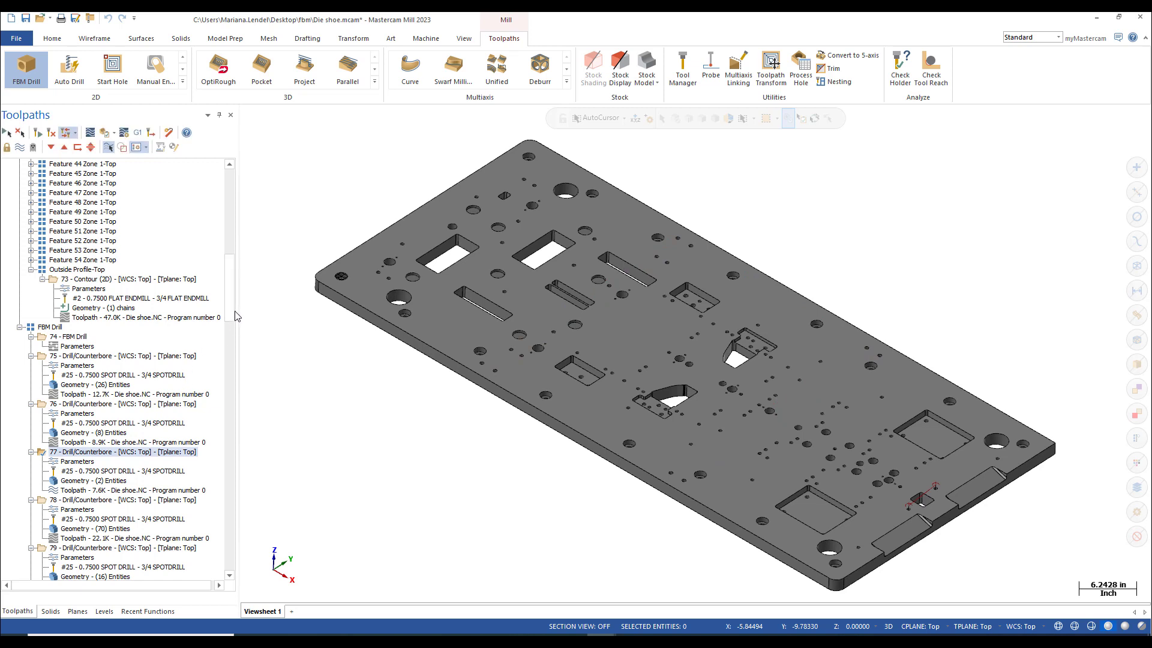
{"action": "left_click_drag", "start_coordinate": [233, 314], "coordinate": [233, 466]}
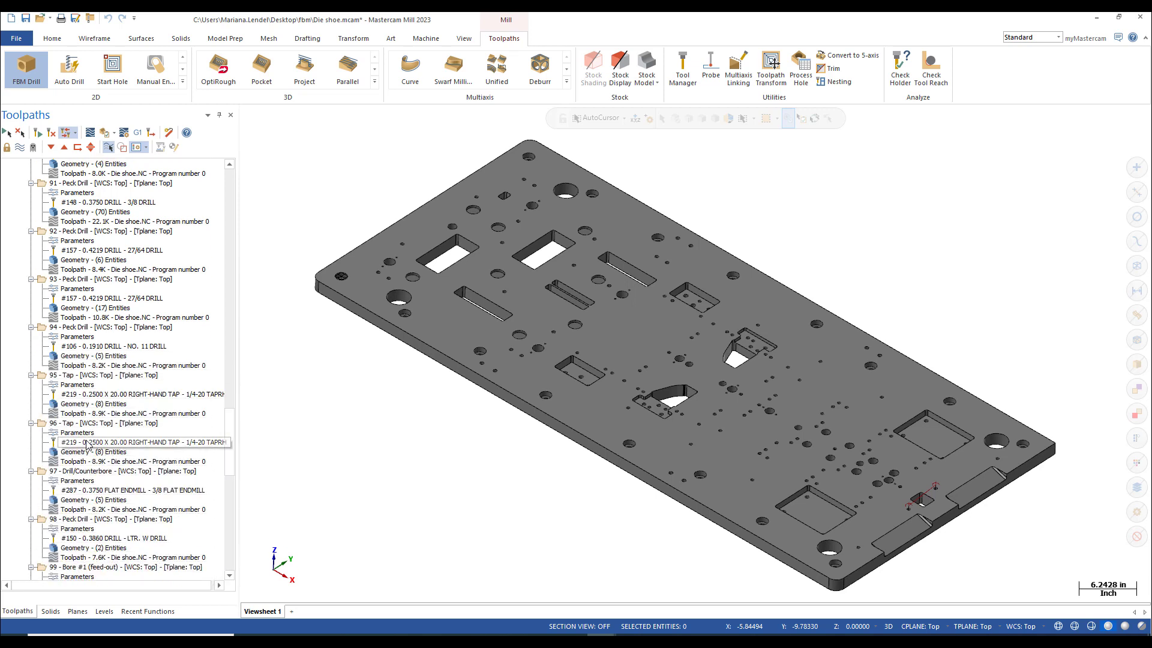
{"action": "left_click", "coordinate": [88, 376]}
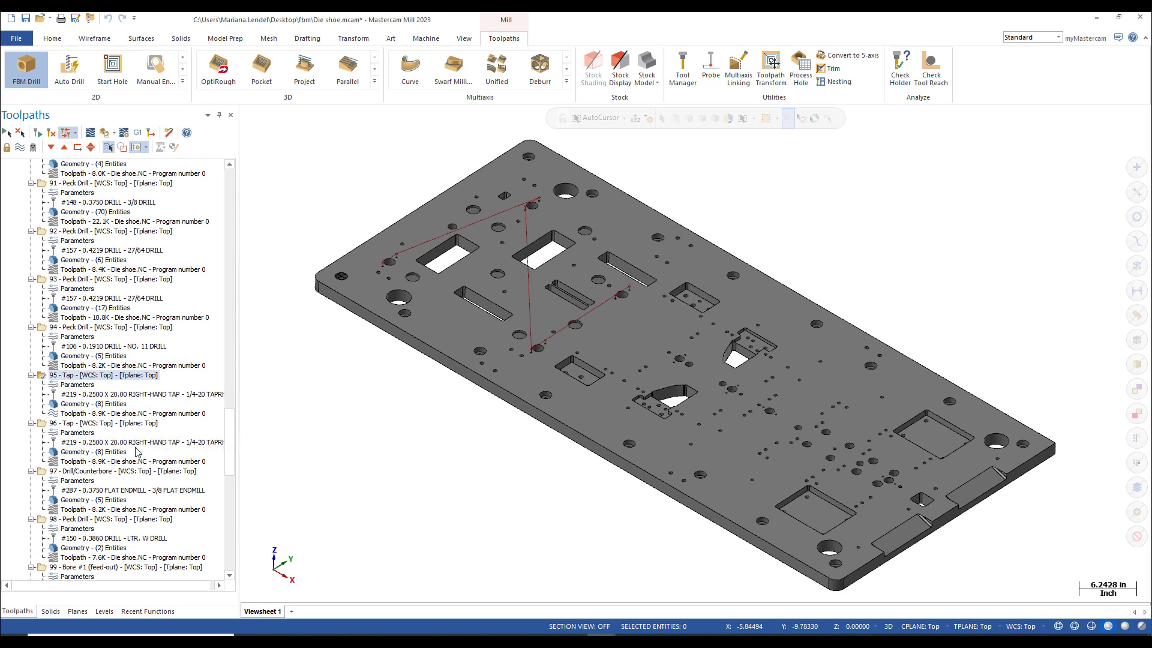
{"action": "left_click", "coordinate": [114, 425]}
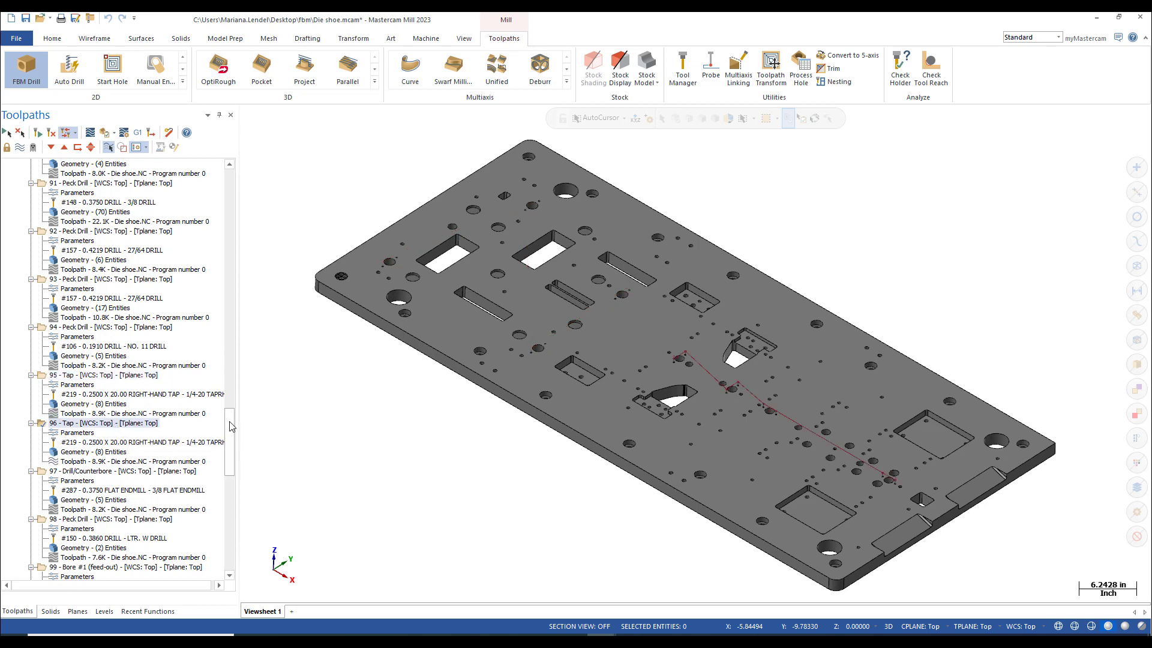
{"action": "left_click_drag", "start_coordinate": [226, 438], "coordinate": [231, 459]}
{"action": "left_click", "coordinate": [97, 462]}
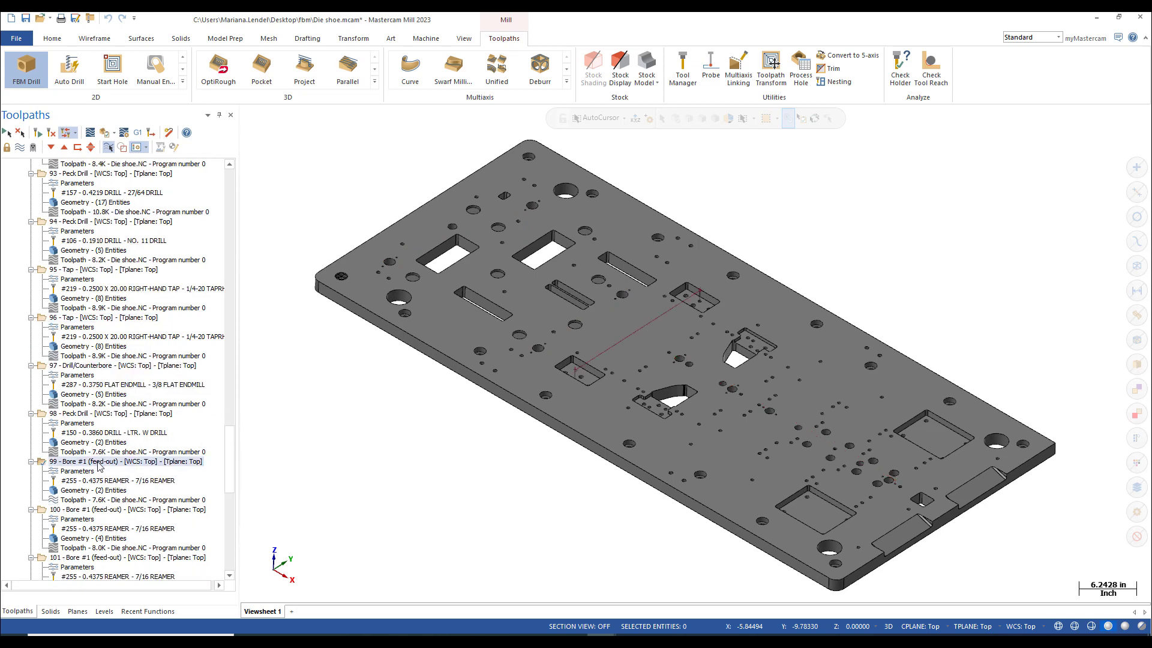
{"action": "left_click", "coordinate": [108, 510]}
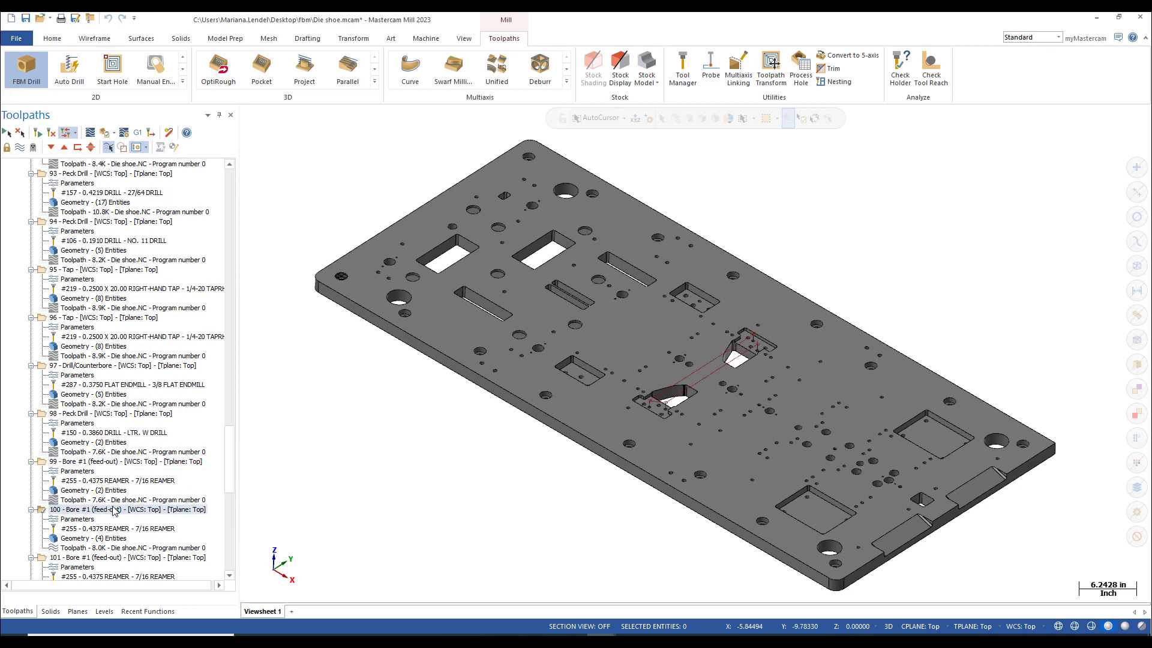
{"action": "left_click_drag", "start_coordinate": [231, 470], "coordinate": [233, 511]}
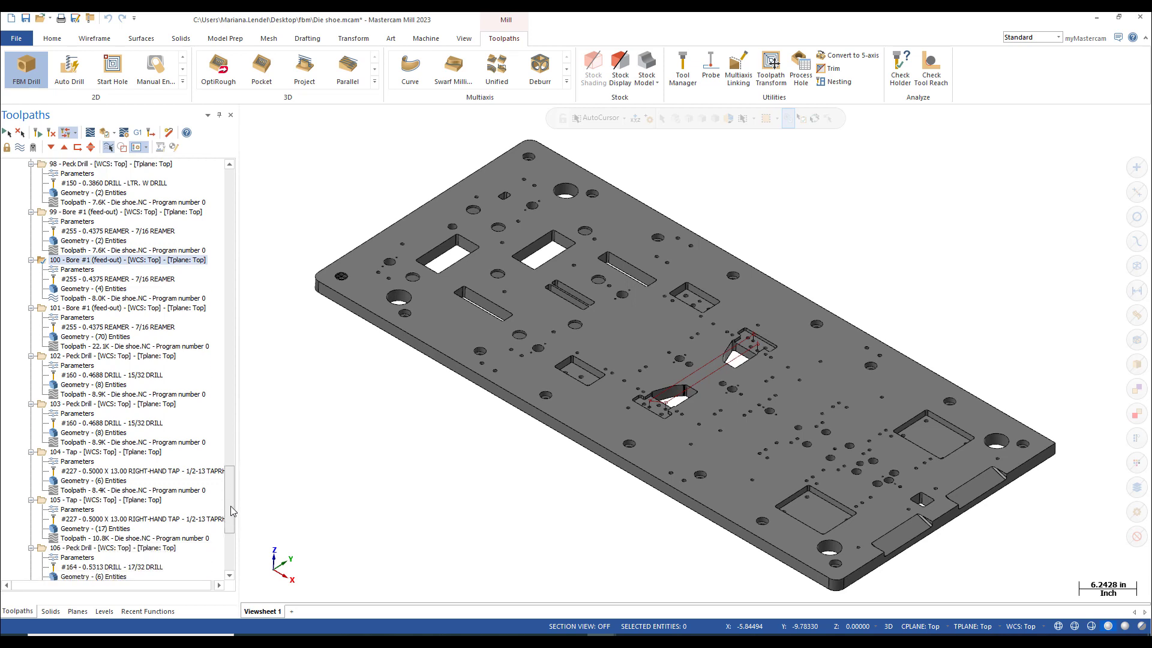
{"action": "left_click", "coordinate": [82, 453]}
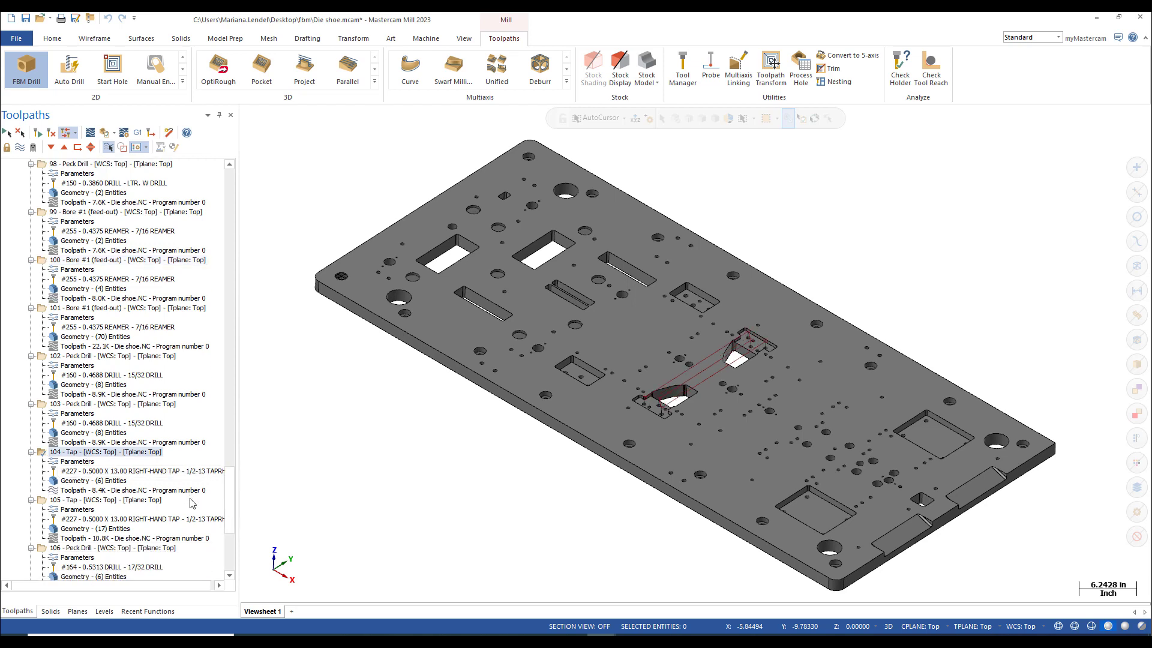
Select all milling and drilling operations and verify them in the simulator, adjusting the simulation speed during playback.
{"action": "left_click_drag", "start_coordinate": [230, 506], "coordinate": [231, 209]}
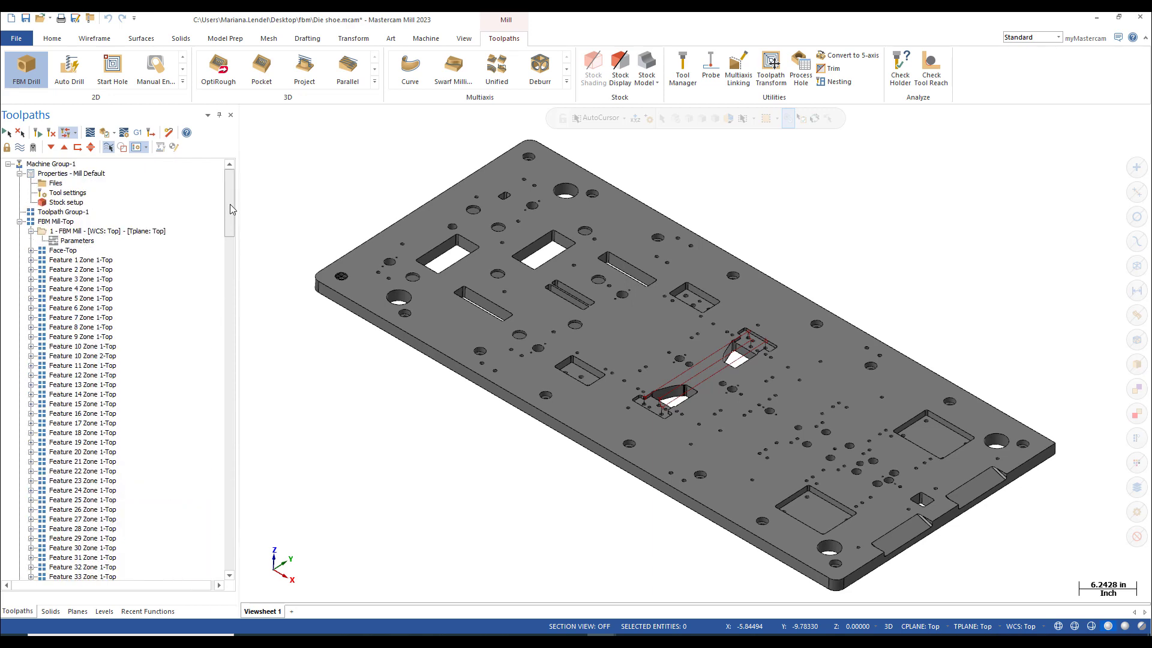
{"action": "scroll", "coordinate": [231, 204], "scroll_direction": "down", "scroll_amount": 15}
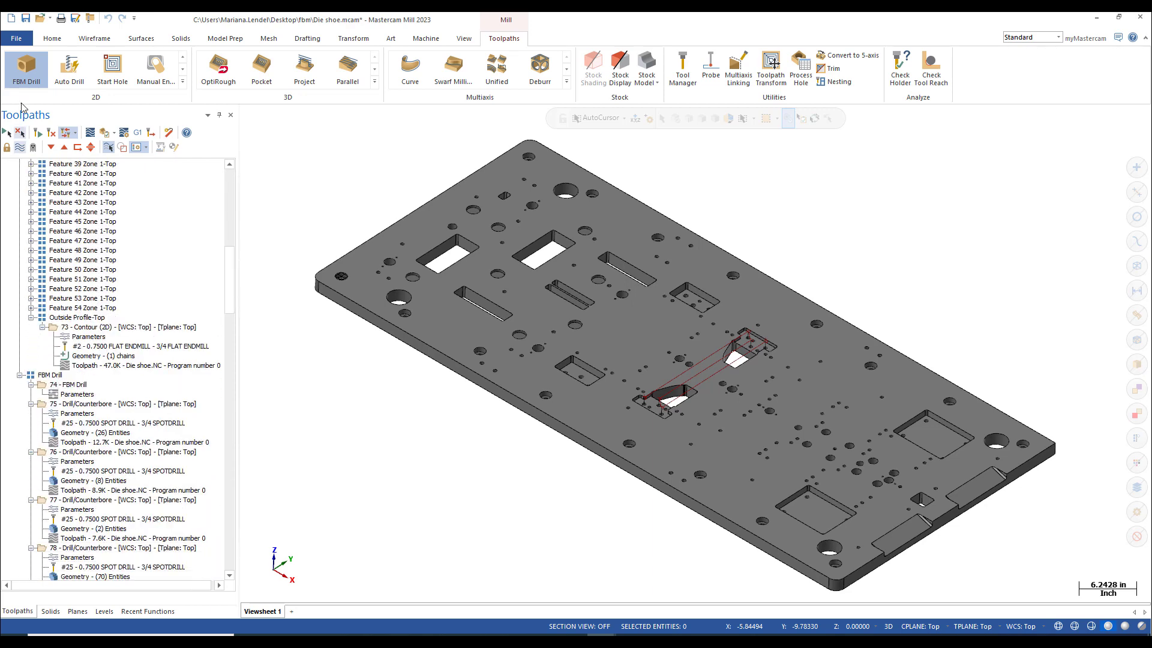
{"action": "left_click", "coordinate": [6, 133]}
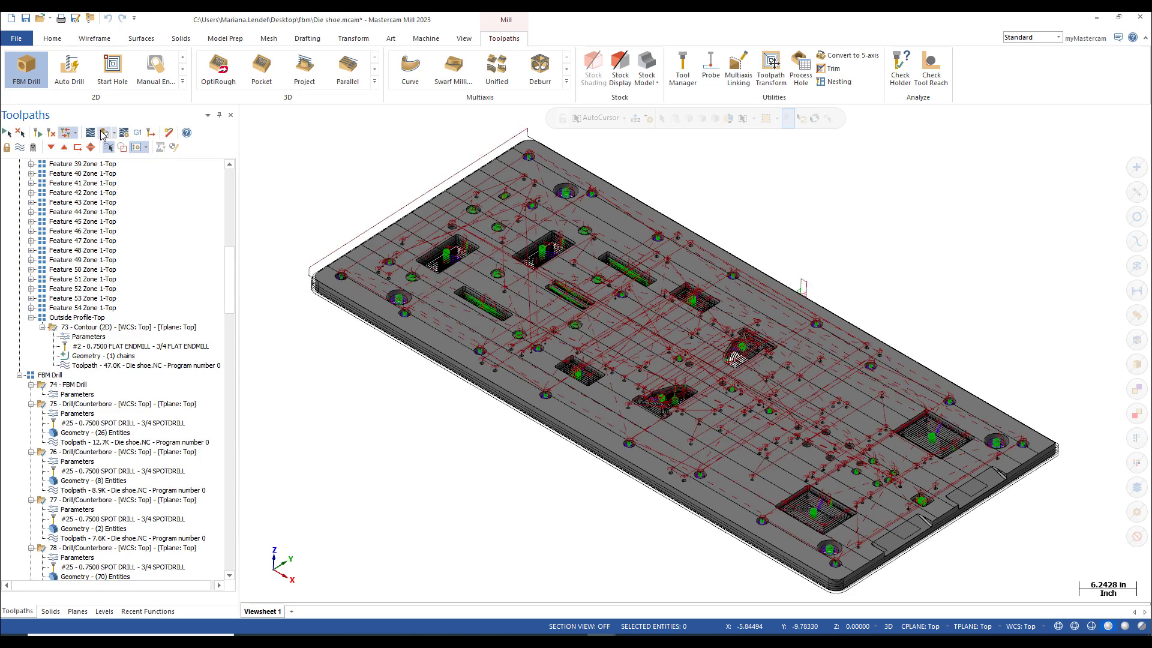
{"action": "left_click", "coordinate": [105, 133]}
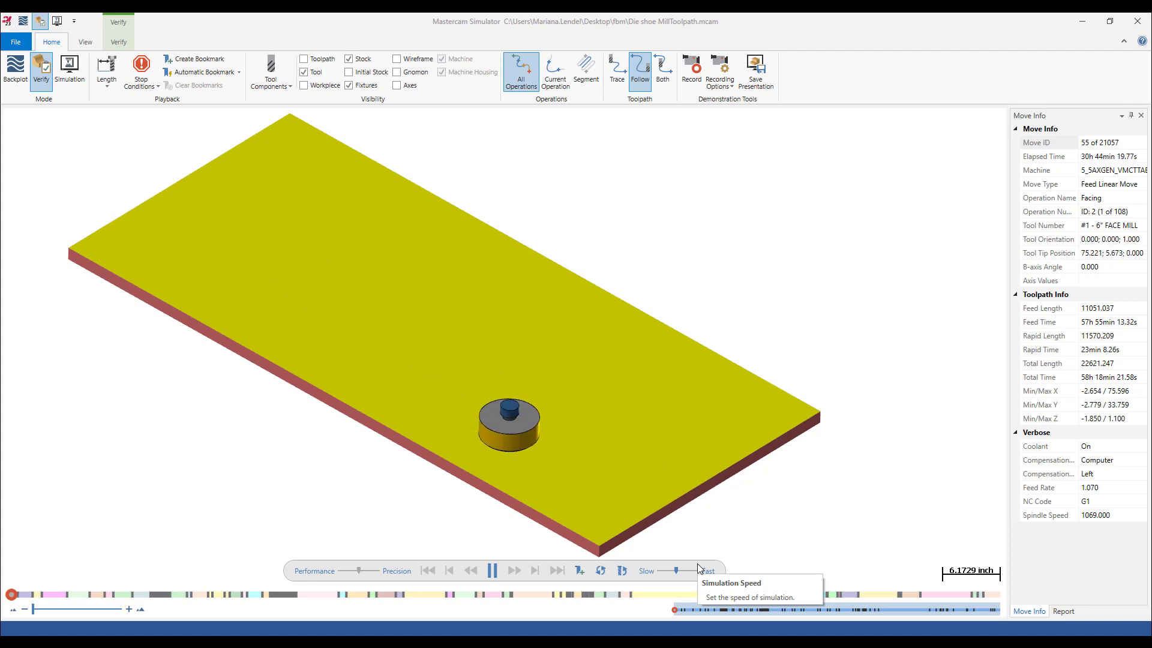
{"action": "left_click", "coordinate": [680, 572]}
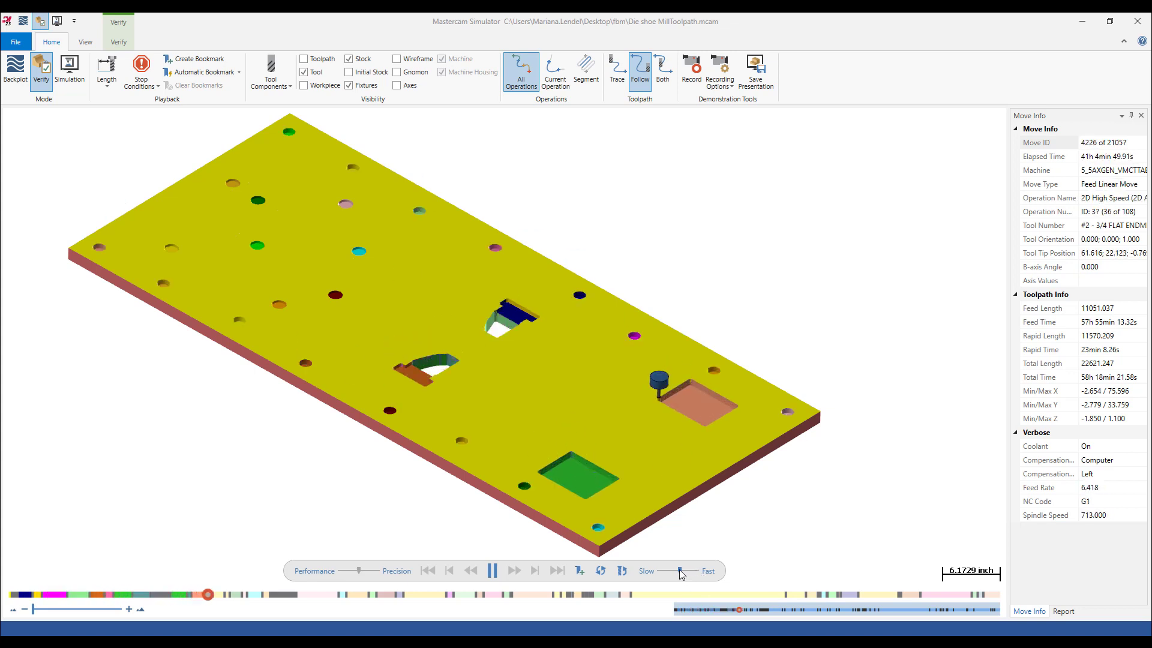
{"action": "left_click_drag", "start_coordinate": [680, 571], "coordinate": [676, 571]}
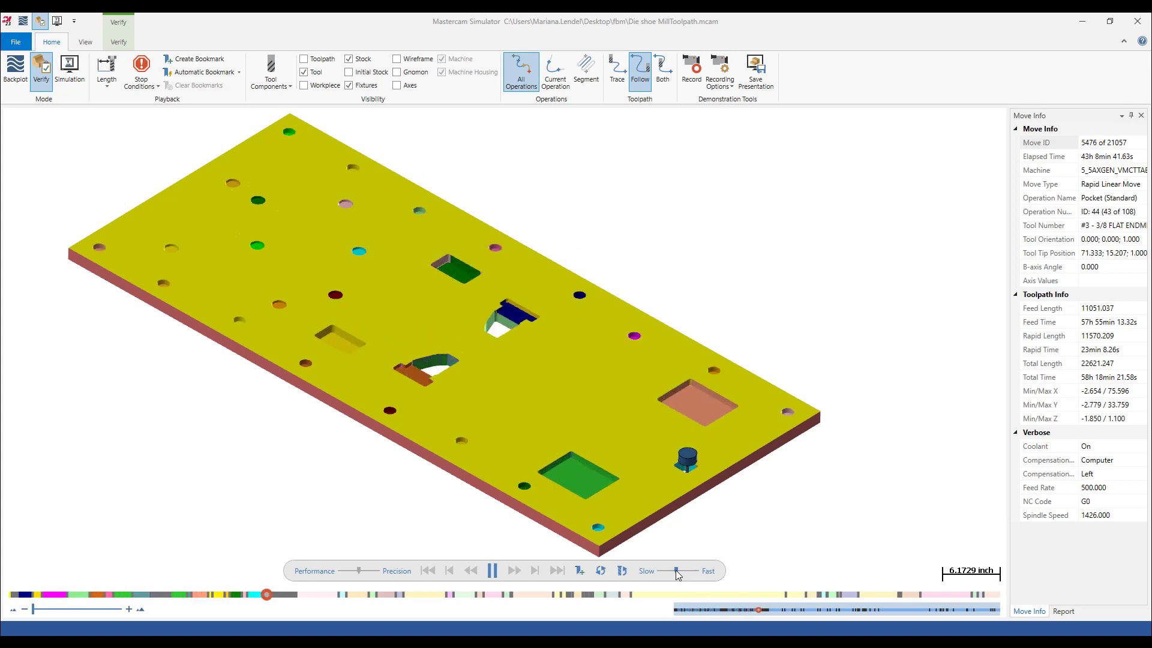